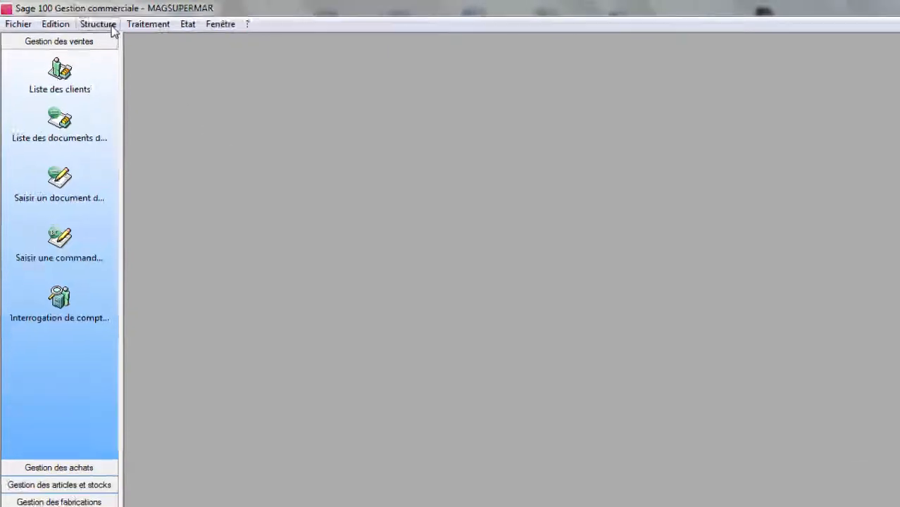
click(110, 25)
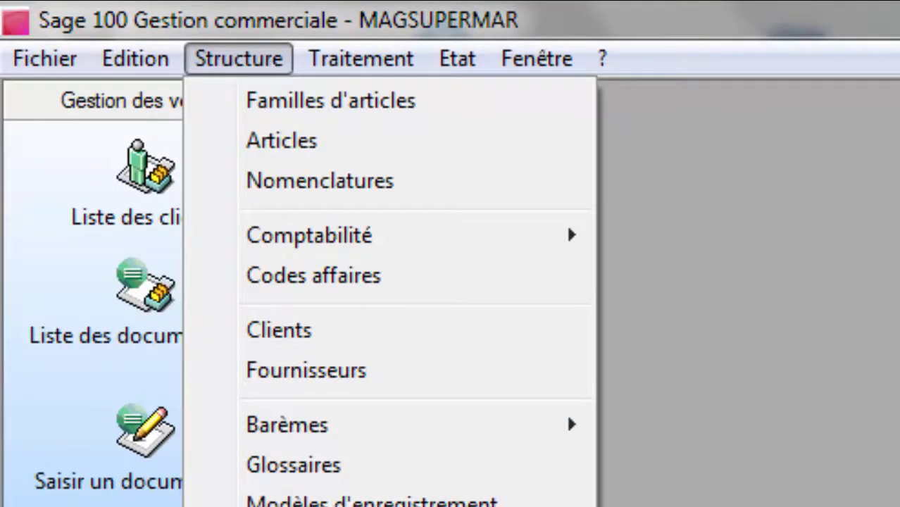
click(250, 63)
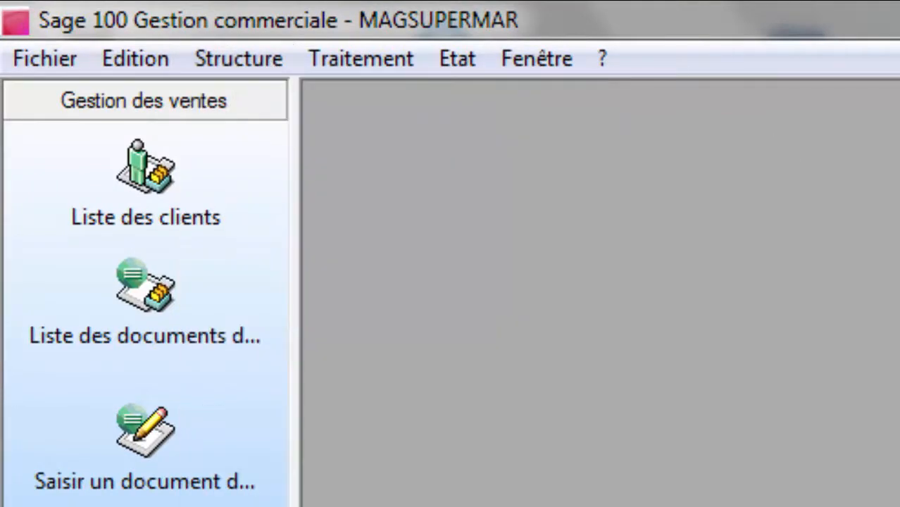
click(258, 70)
mouse_move(344, 243)
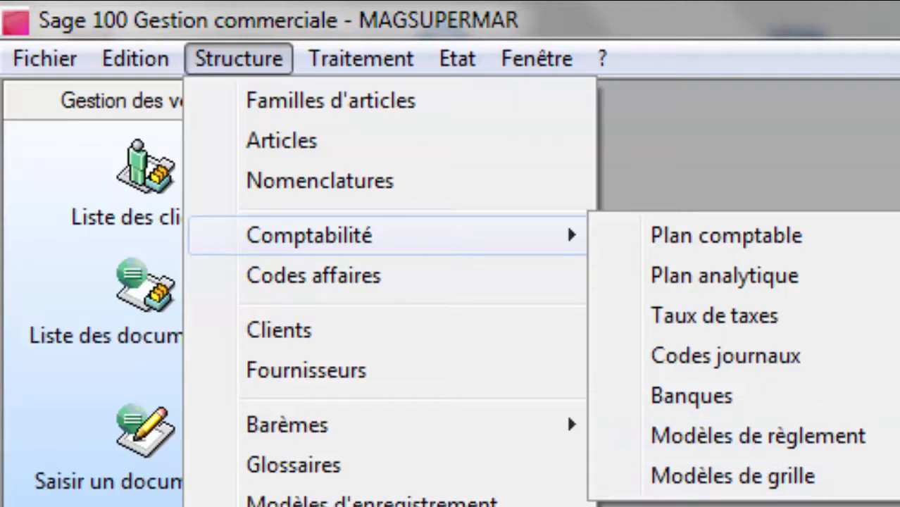
key(Escape)
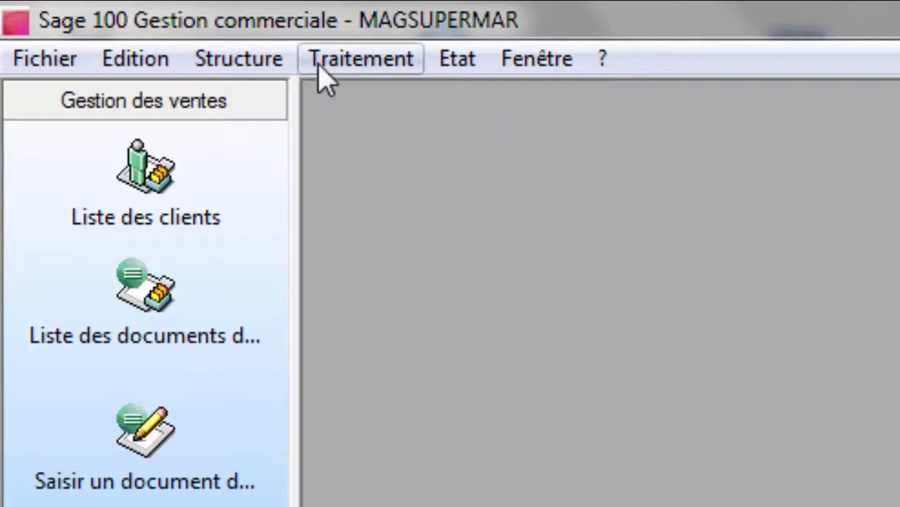
Step: Open the accounting chart of accounts (Plan comptable) and start adding a new general account
click(248, 63)
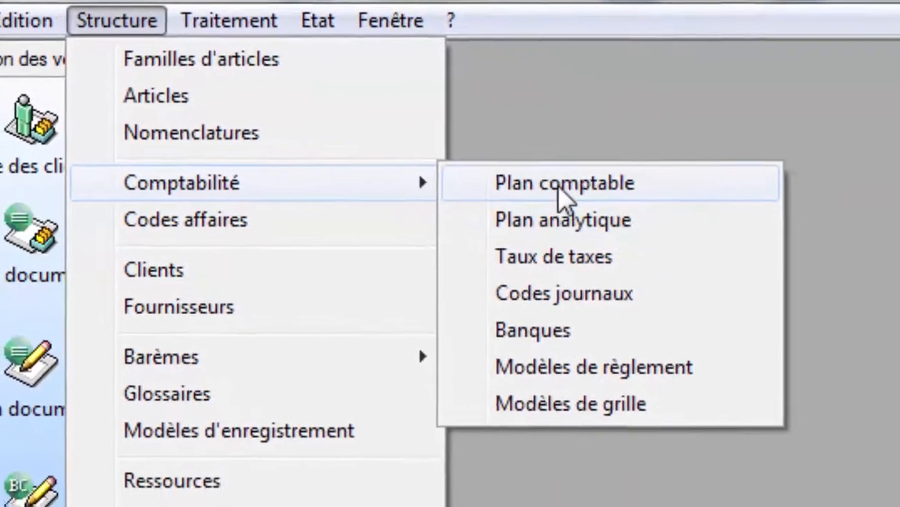
click(498, 166)
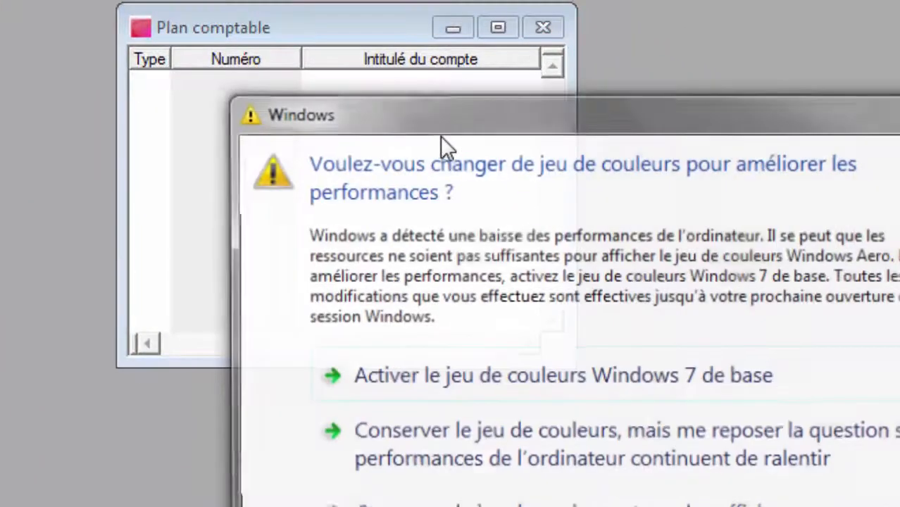
click(899, 106)
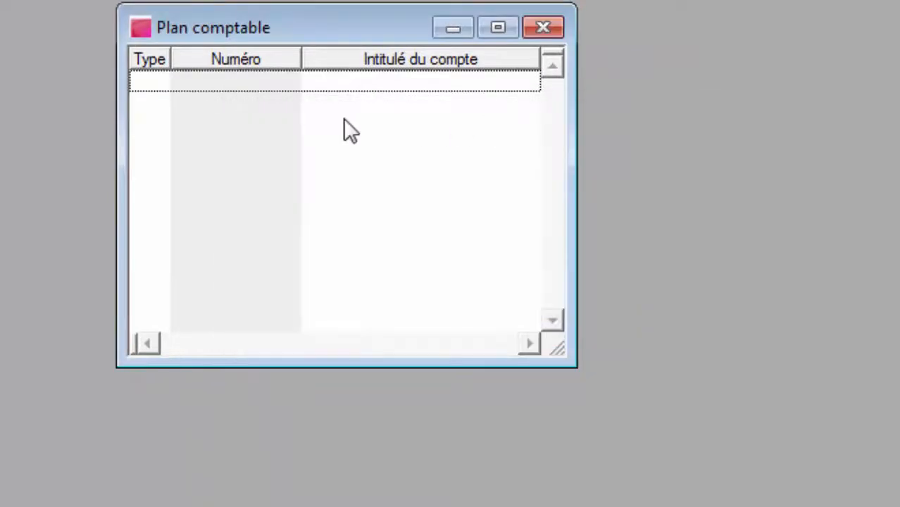
right_click(343, 117)
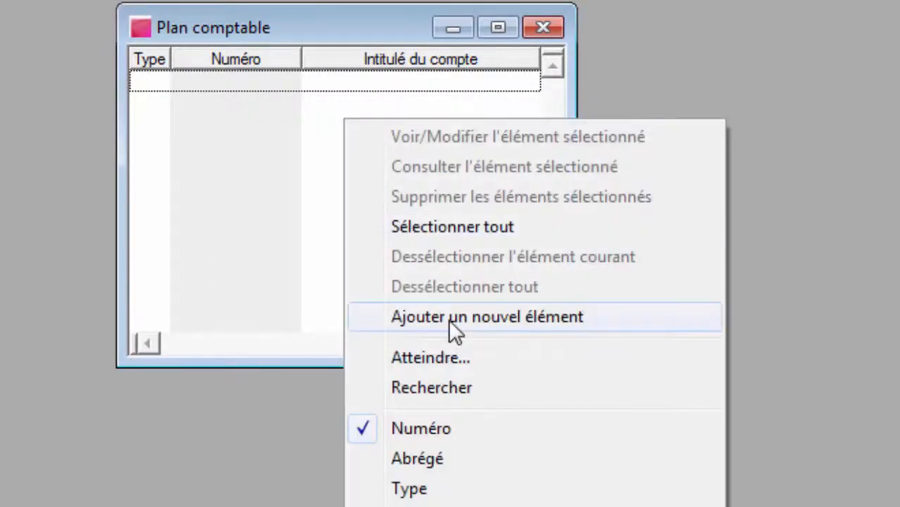
click(310, 184)
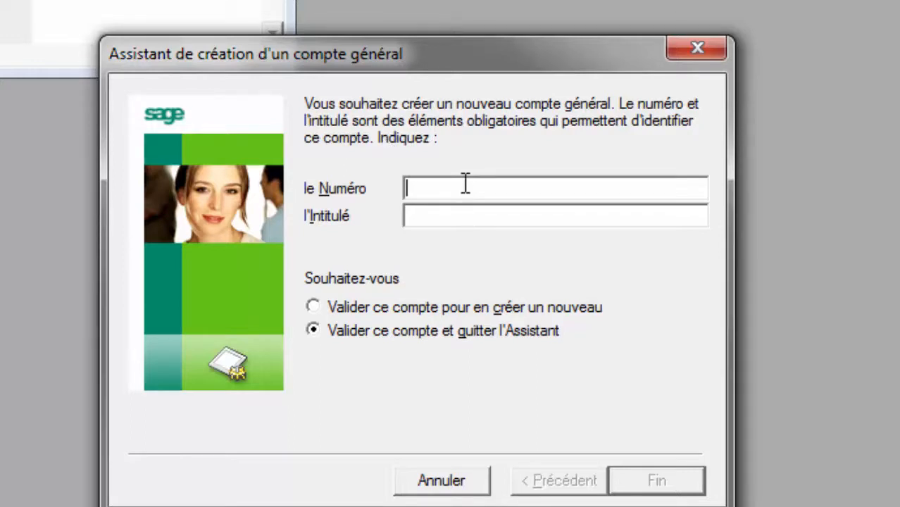
Step: Create general account 701 titled VENTE DE MARCHANDISE and validate it so that another account can be created
text(701)
key(Tab)
text(VENTE D)
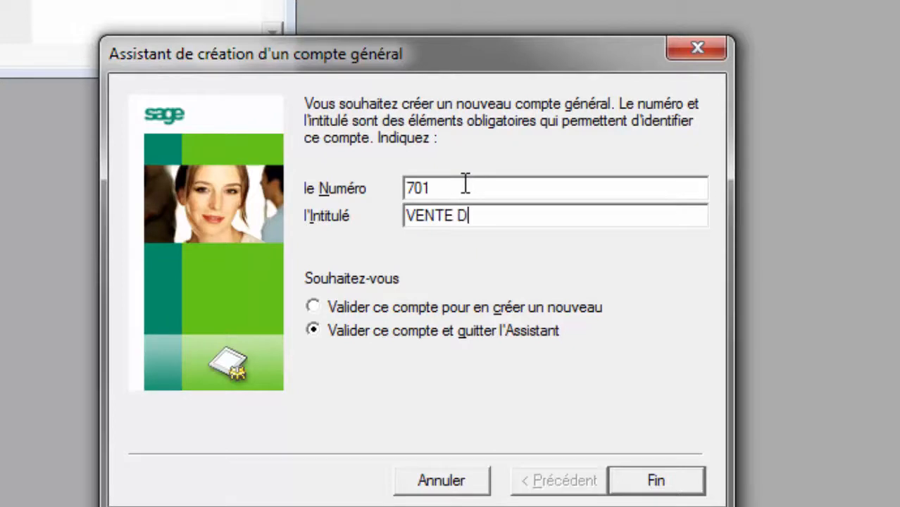
text(E MARC)
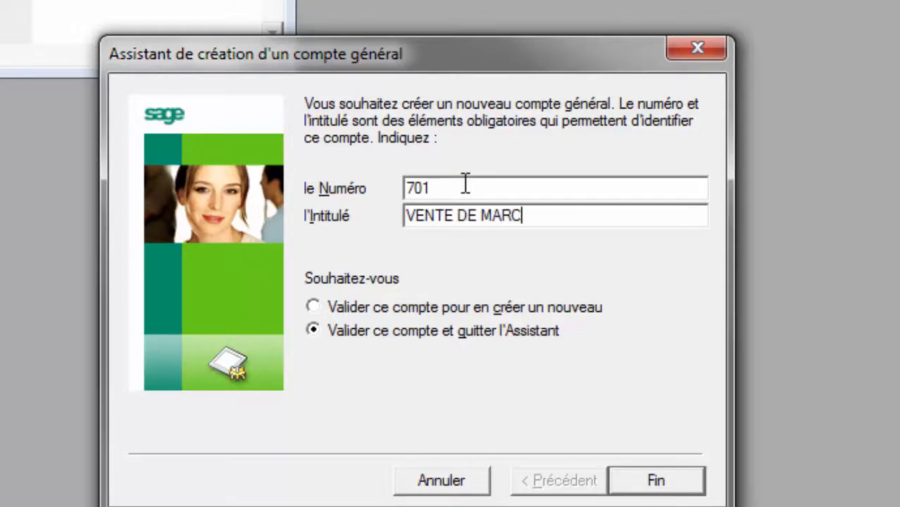
text(HANDISE)
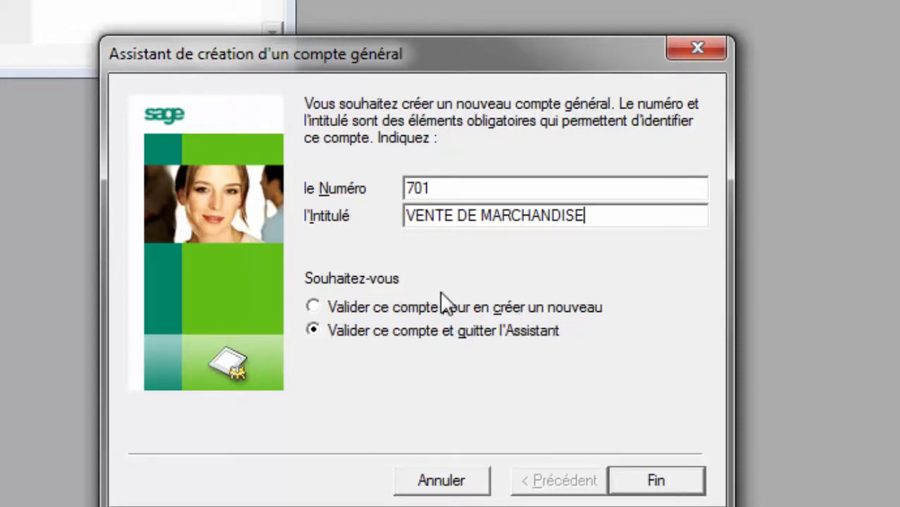
click(436, 310)
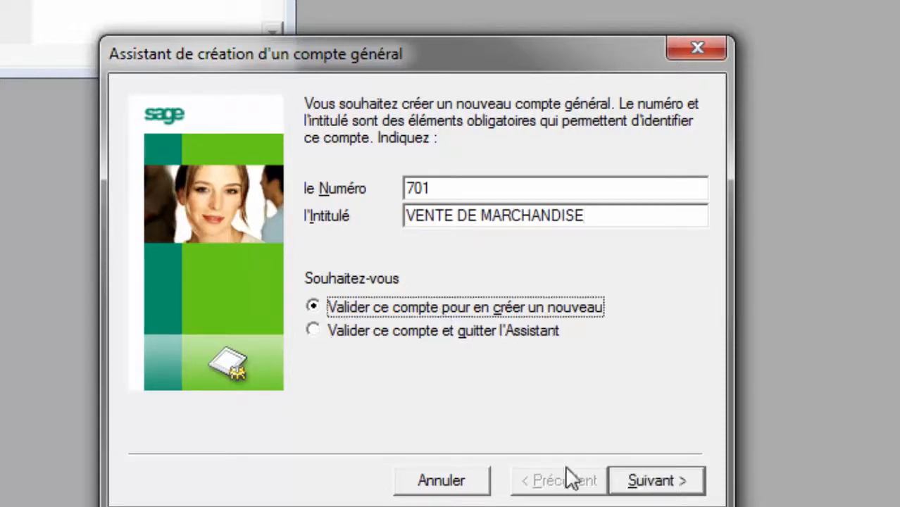
click(656, 486)
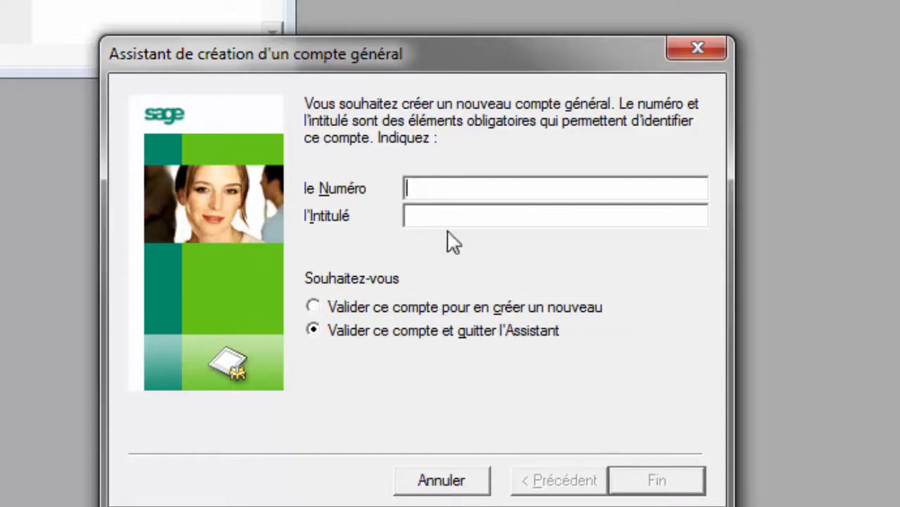
Step: Create general account 601 titled ACHAT DE MARCHANDISE and validate it with the option to create another
text(60)
text(1)
text(ACH)
text(AT)
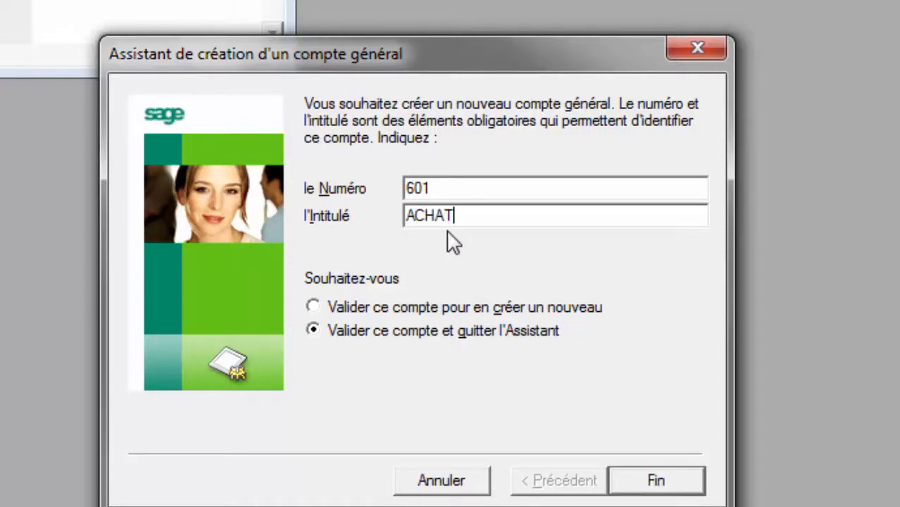
text( DE MARCHA)
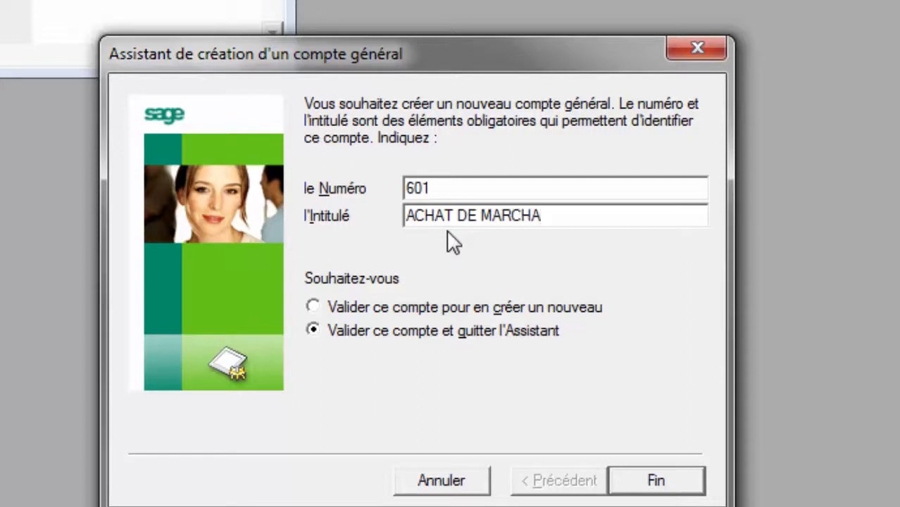
text(NDISE)
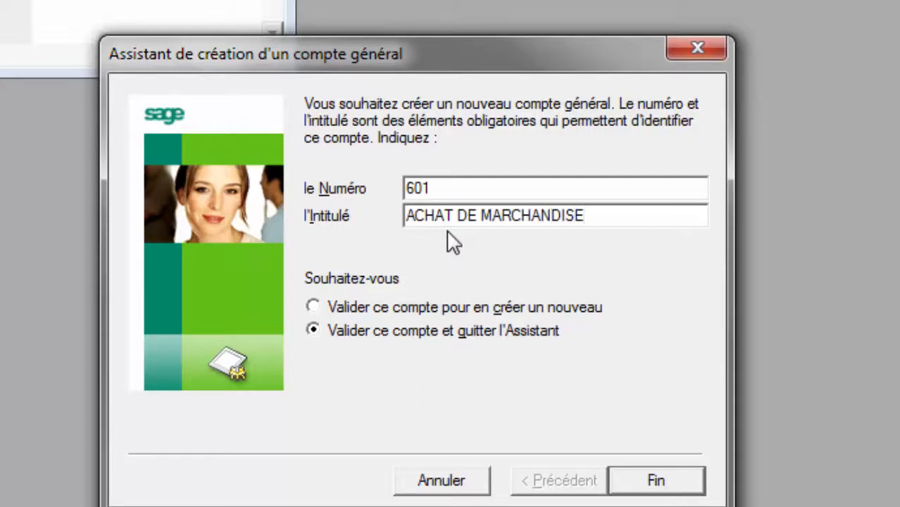
click(453, 309)
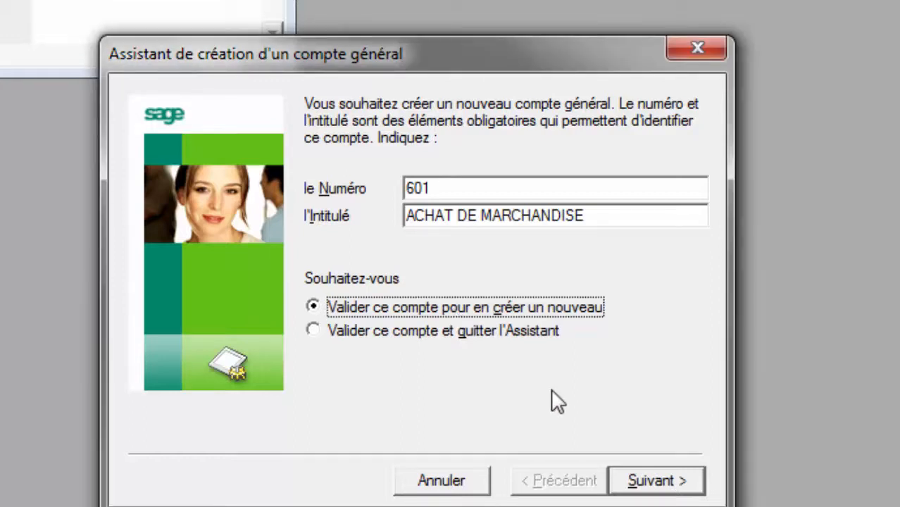
click(654, 484)
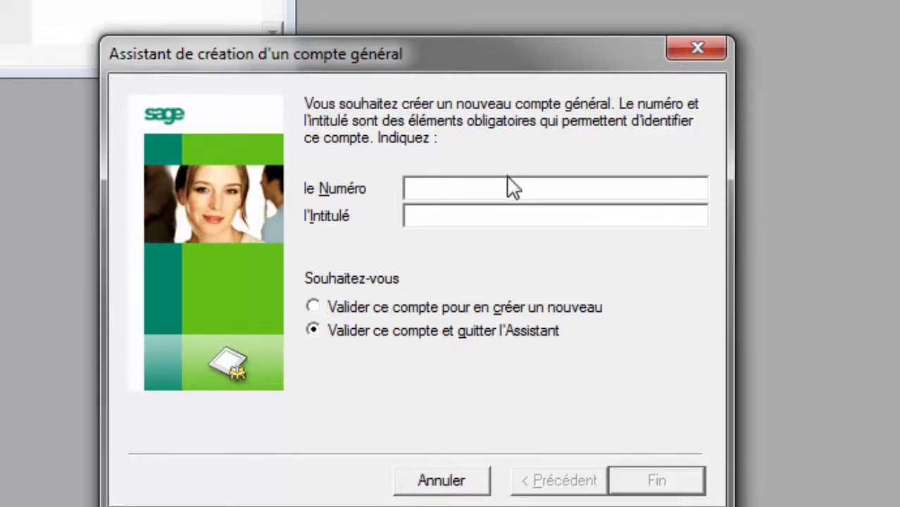
Step: Create general account 401 titled FOURNISSEUR and validate it with the option to create another
text(401)
key(Tab)
text(F)
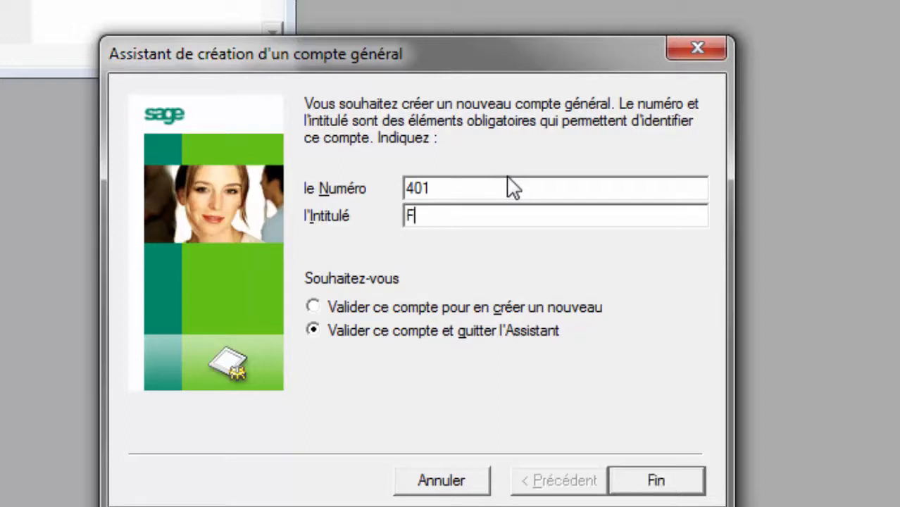
text(OURNIS)
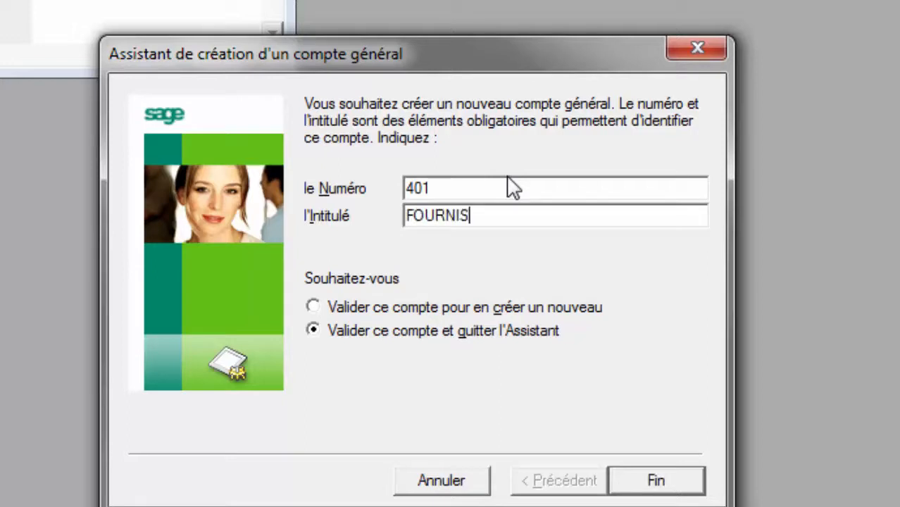
text(SEUR)
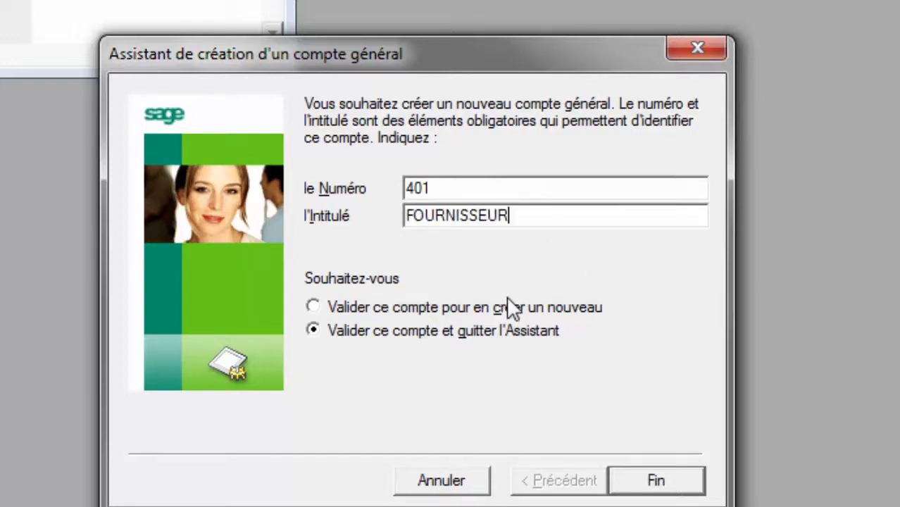
click(508, 299)
click(655, 479)
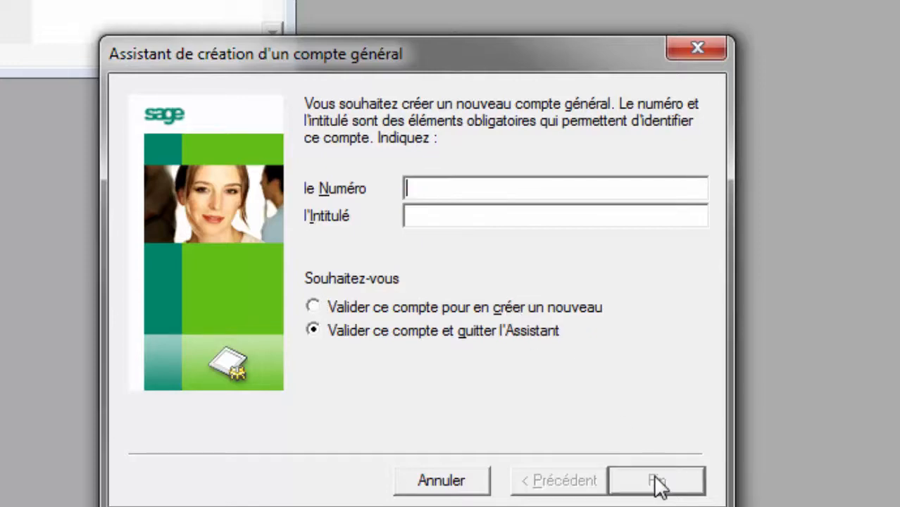
Step: Create general account 411 titled CLIENT, keeping the current Windows colour scheme when asked, and validate it to create another
text(411)
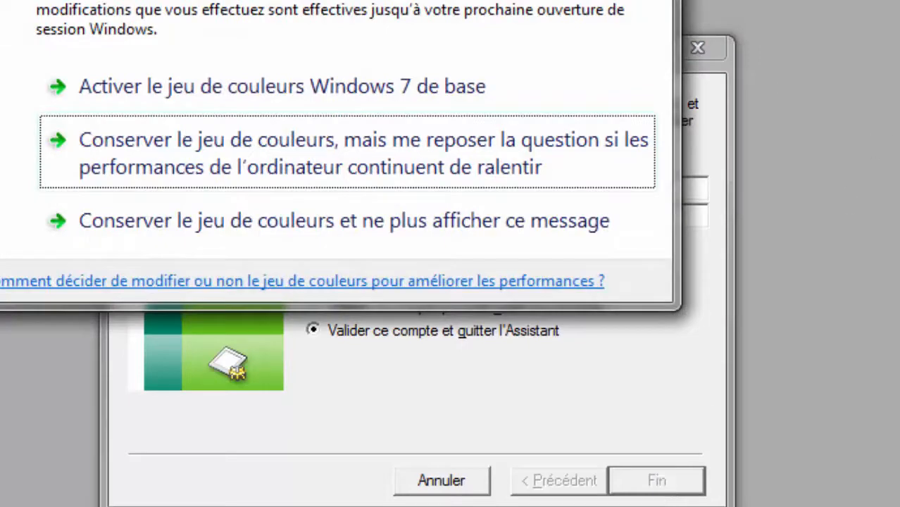
key(Return)
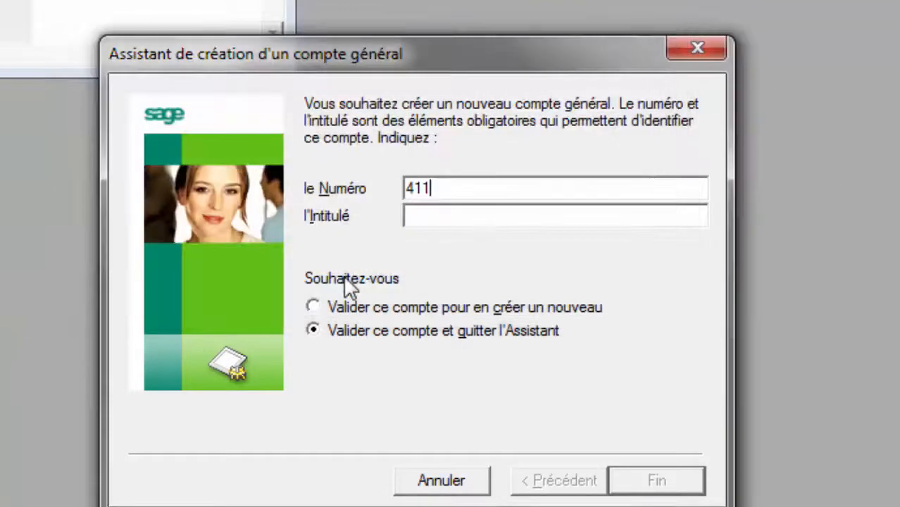
key(Tab)
text(CLIENT)
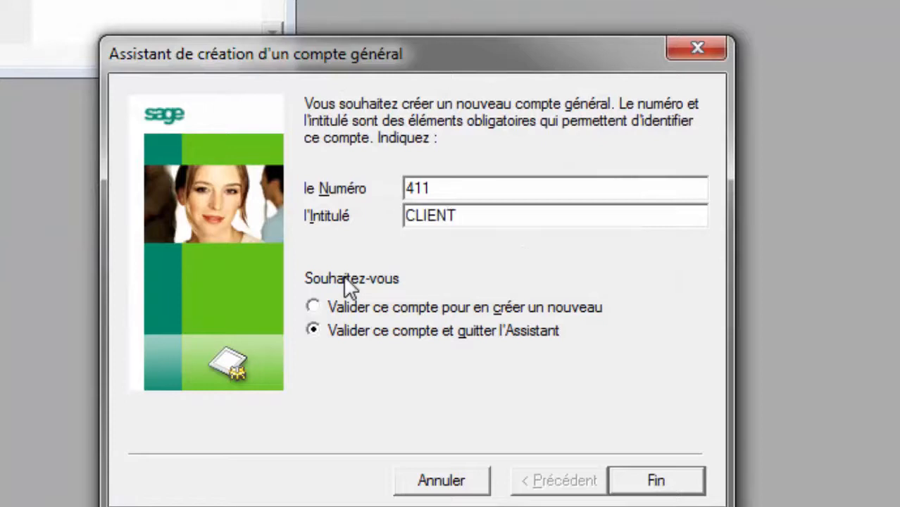
click(539, 310)
click(632, 485)
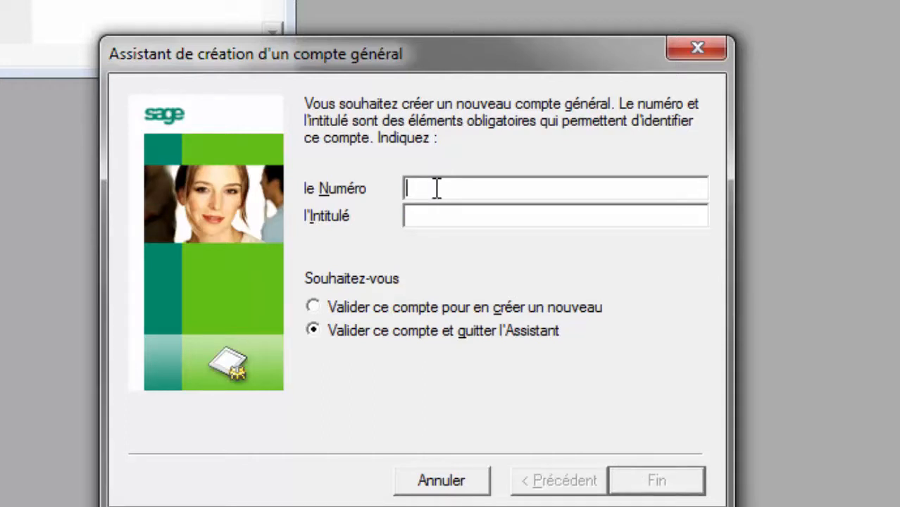
Step: Create general account 571 titled CAISSE and validate it with the option to create another
text(571)
key(Tab)
text(CAISSE)
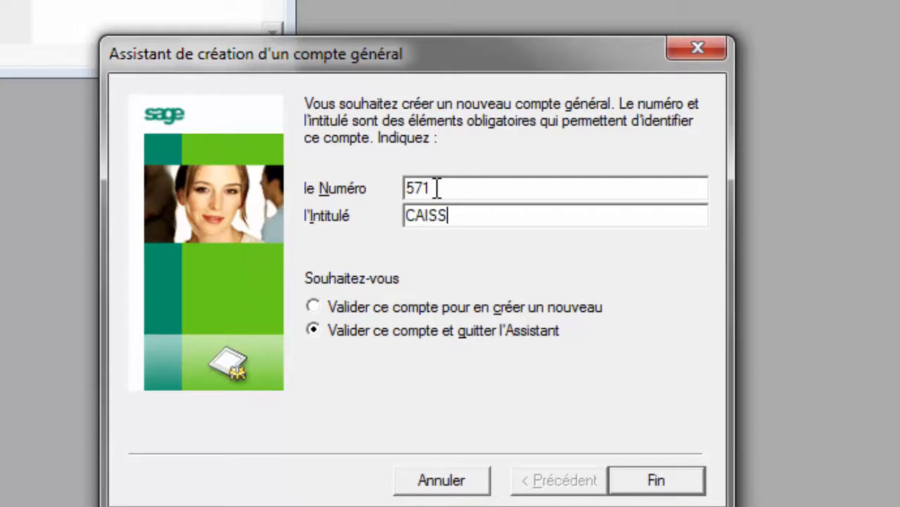
click(501, 310)
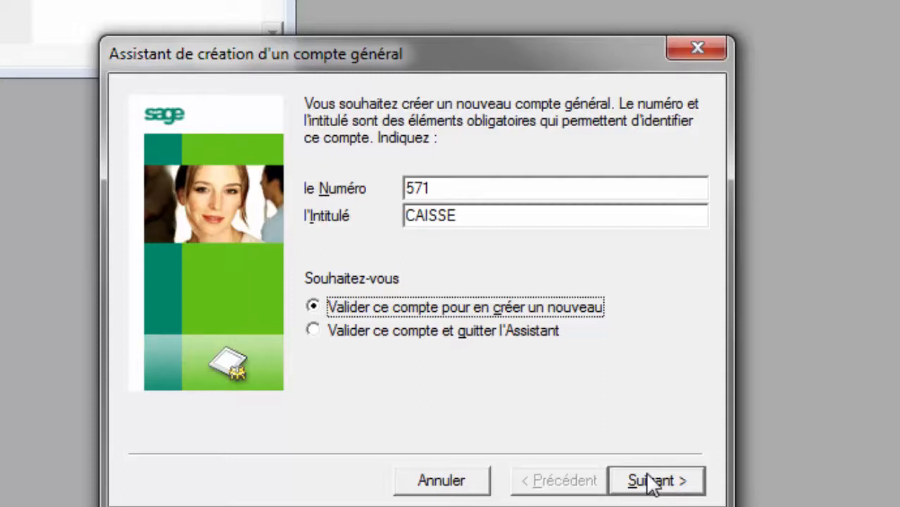
click(655, 485)
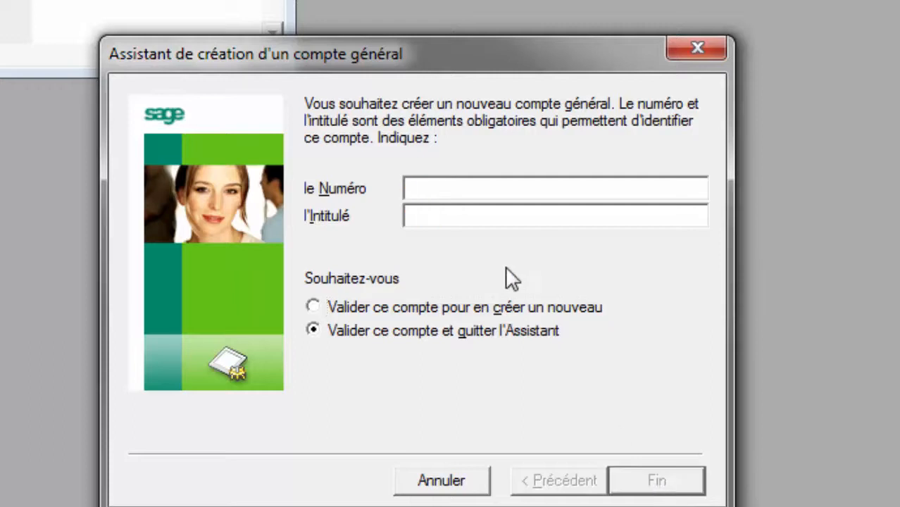
Step: Create general account 445 titled TVA RECUPERABLE and validate it with the option to create another
click(471, 191)
text(445)
key(Tab)
text(TVA)
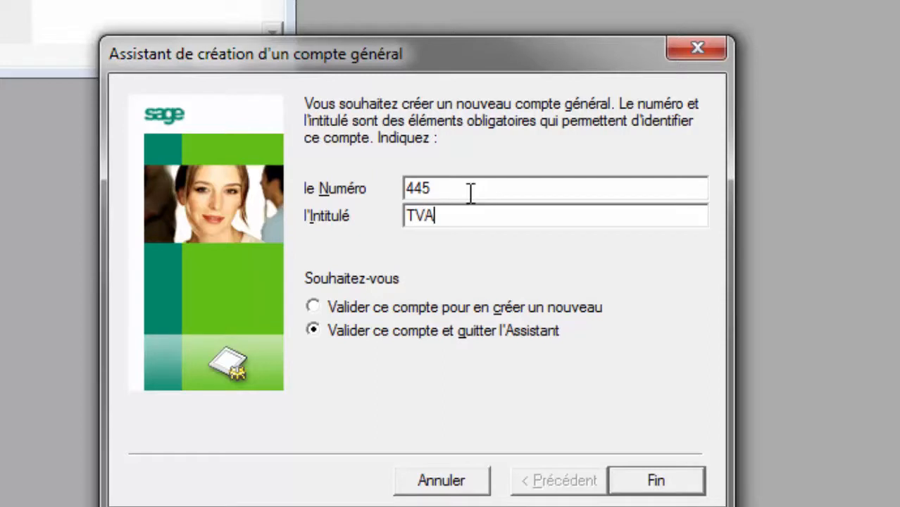
text( RECUPERABLE)
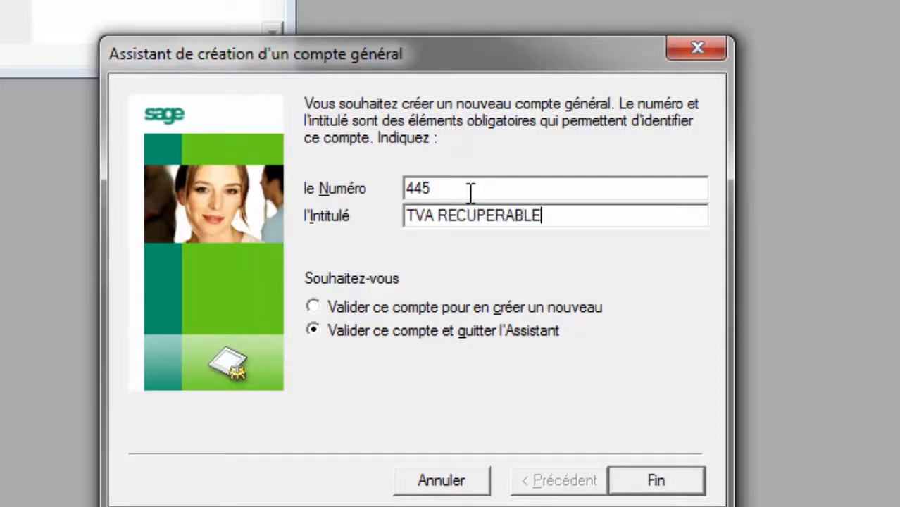
click(553, 309)
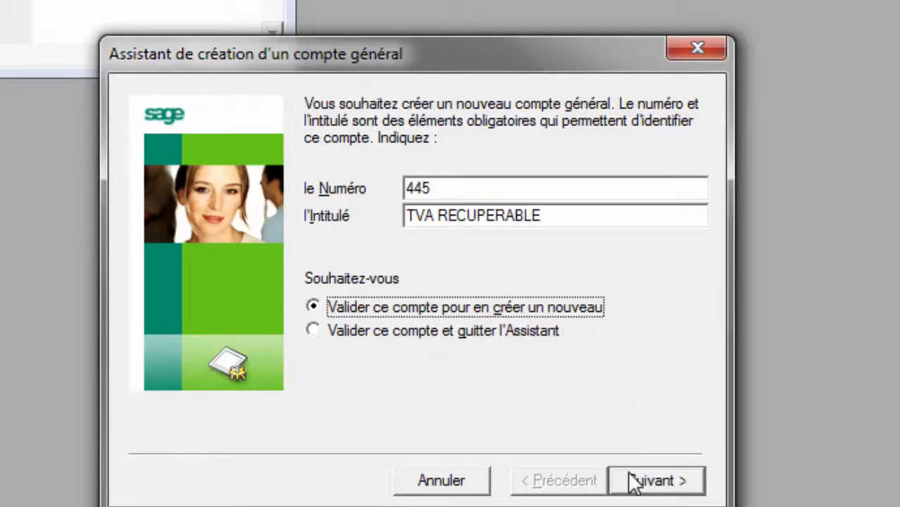
click(667, 488)
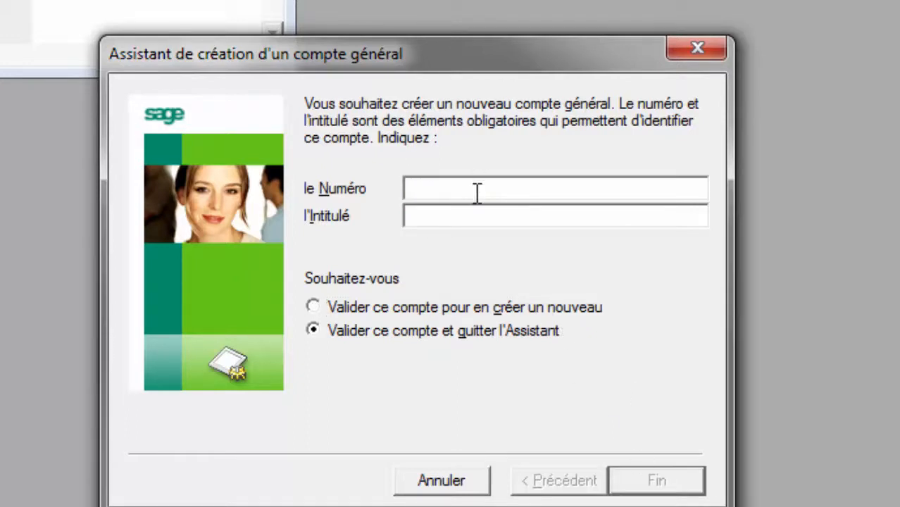
Step: Create general account 443 titled TVA FACTUREE and validate it with the option to create another
text(443)
key(Tab)
text(TVA FA)
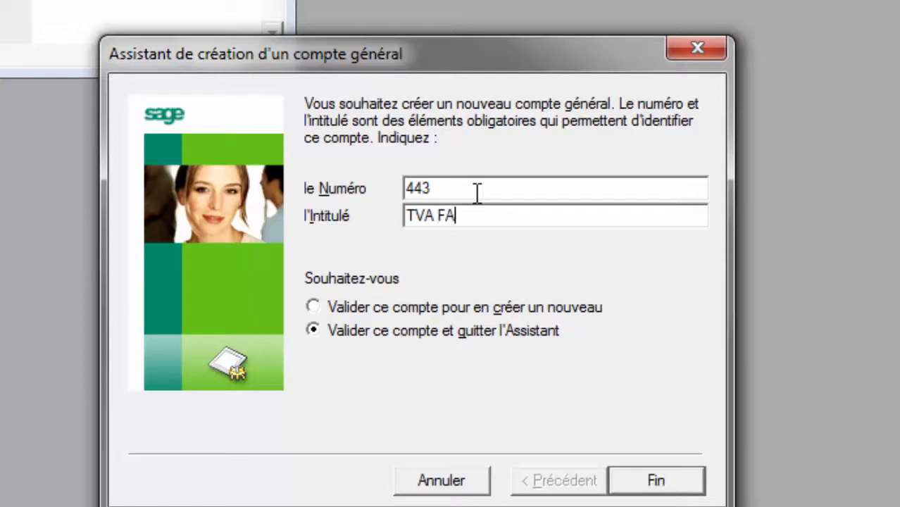
text(CTUREE)
click(529, 310)
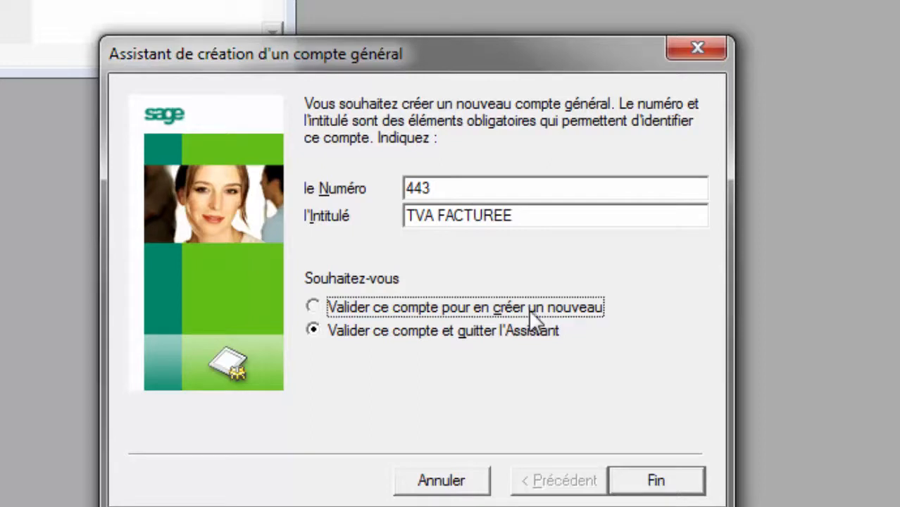
click(640, 481)
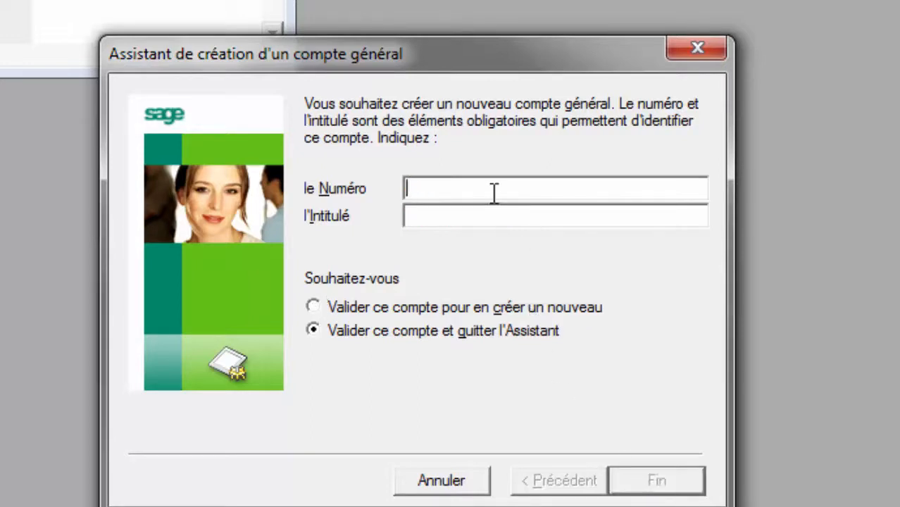
Step: Enter 521 as the new general account's number and dismiss the Windows colour scheme prompt without changing the scheme
text(5210)
key(BackSpace)
key(Tab)
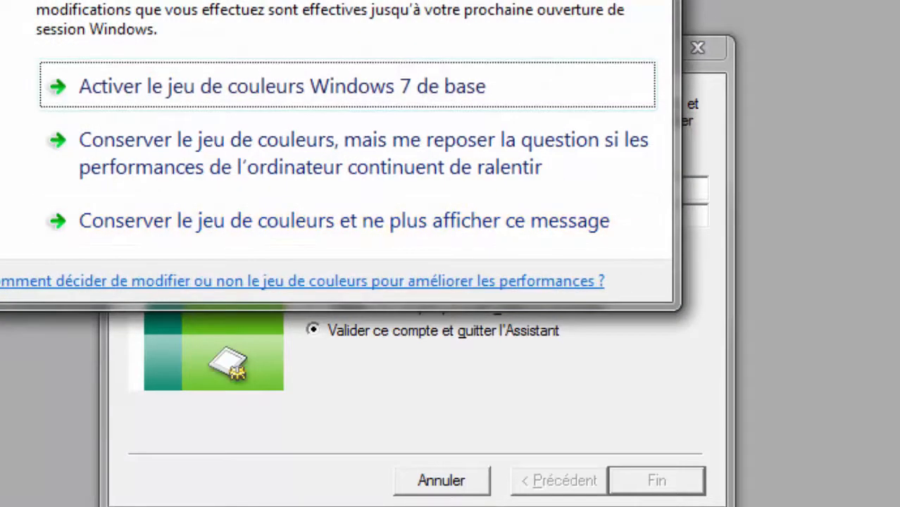
key(Escape)
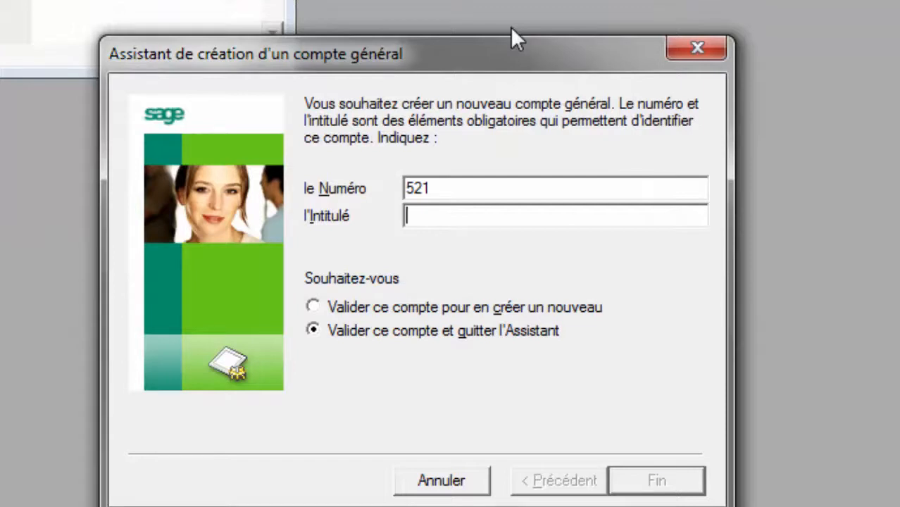
text(banque)
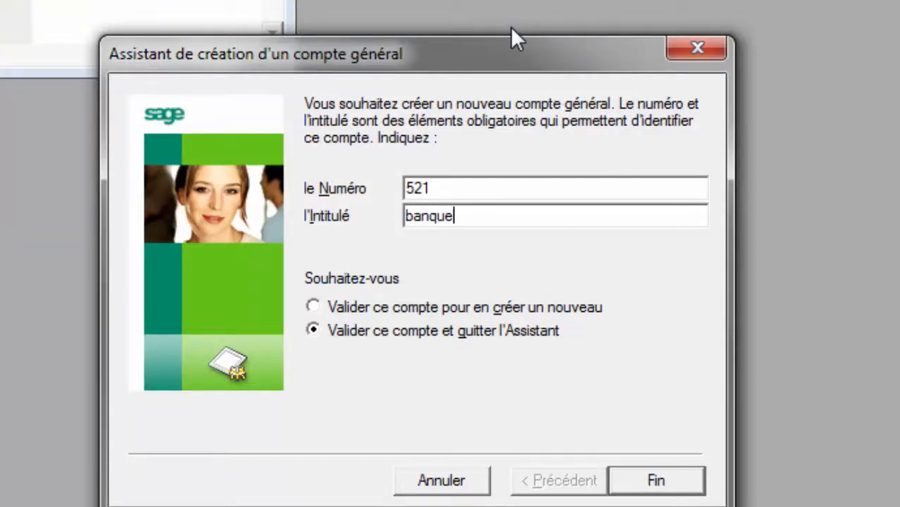
key(BackSpace)
key(BackSpace)
key(BackSpace)
key(BackSpace)
key(BackSpace)
key(BackSpace)
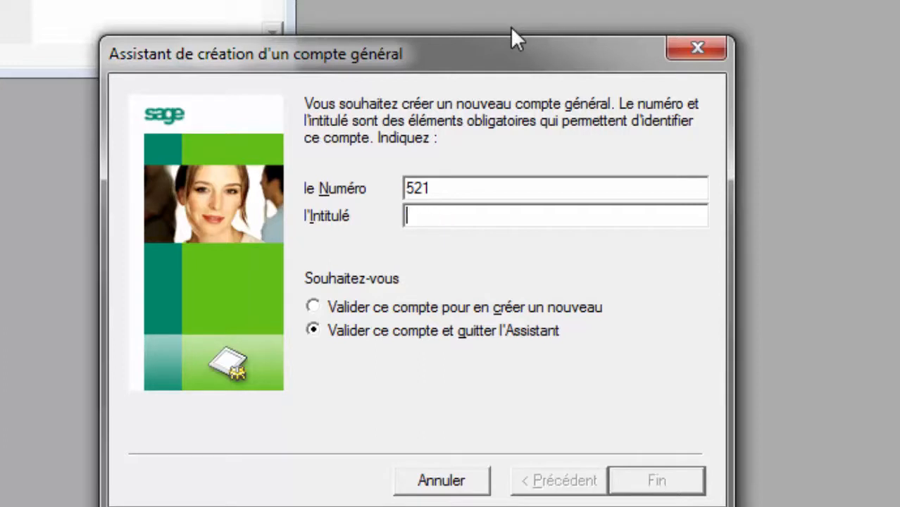
Step: Extend the account number to 521001, title the account ECOBANK, and validate it with the option to create another
click(459, 189)
text(001)
key(Tab)
text(E)
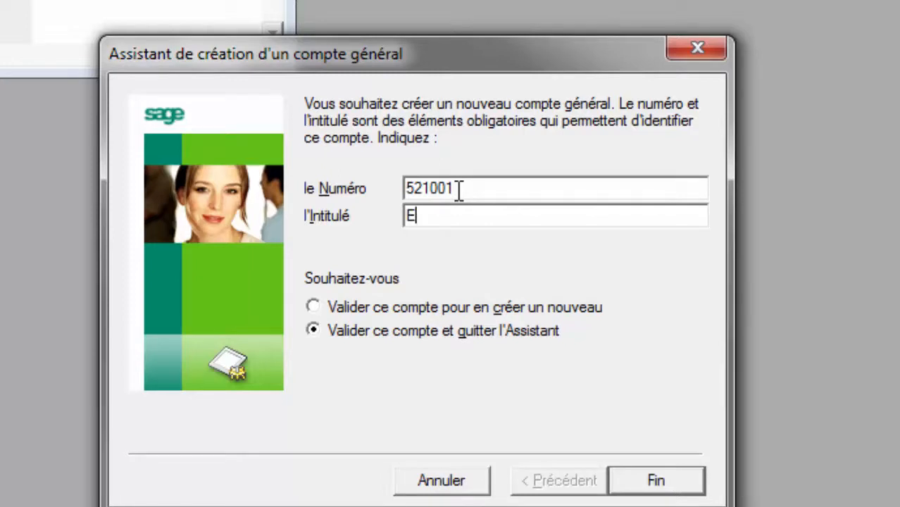
text(COBANK)
click(437, 305)
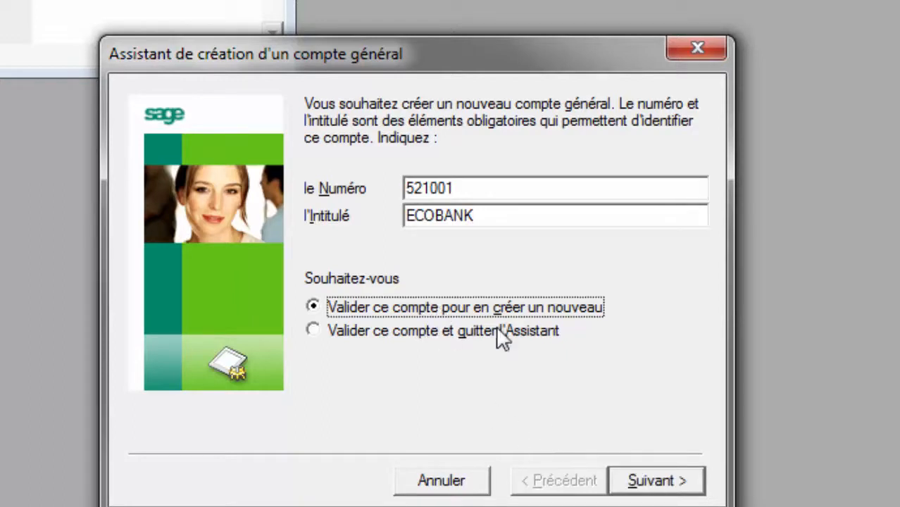
click(629, 478)
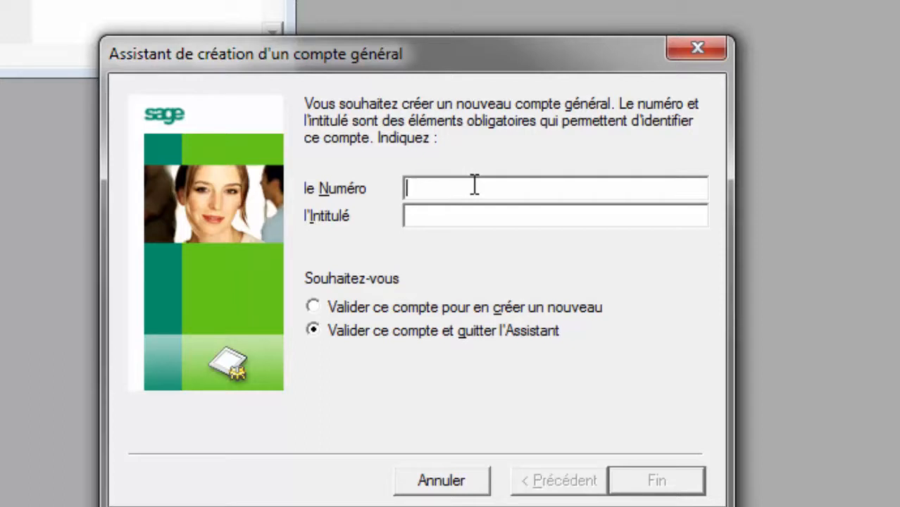
Step: Create and validate general account 521002 titled BICIS, and close the creation assistant and the chart of accounts
text(521002)
key(Tab)
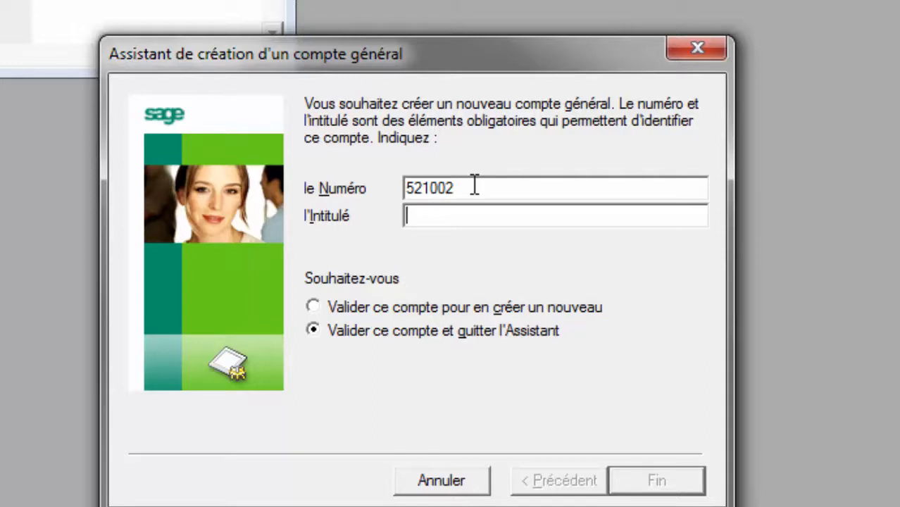
text(BICIS)
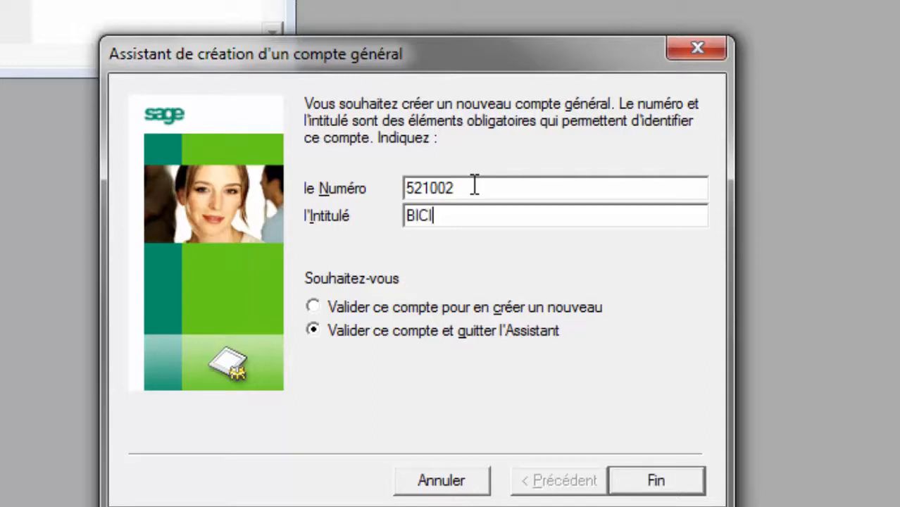
click(478, 307)
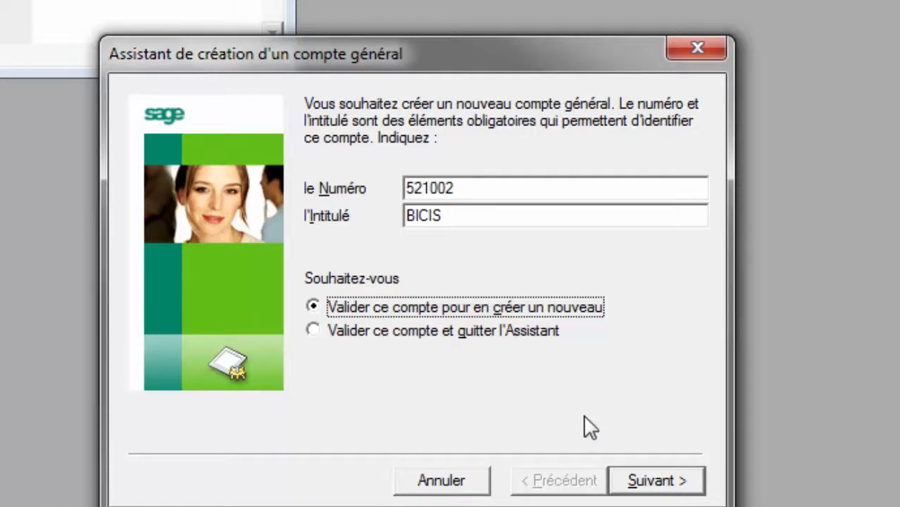
click(676, 489)
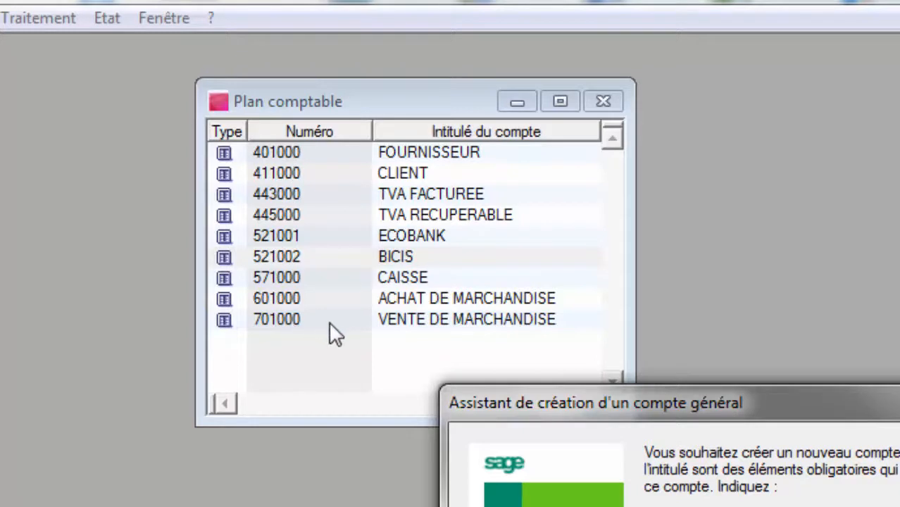
key(Escape)
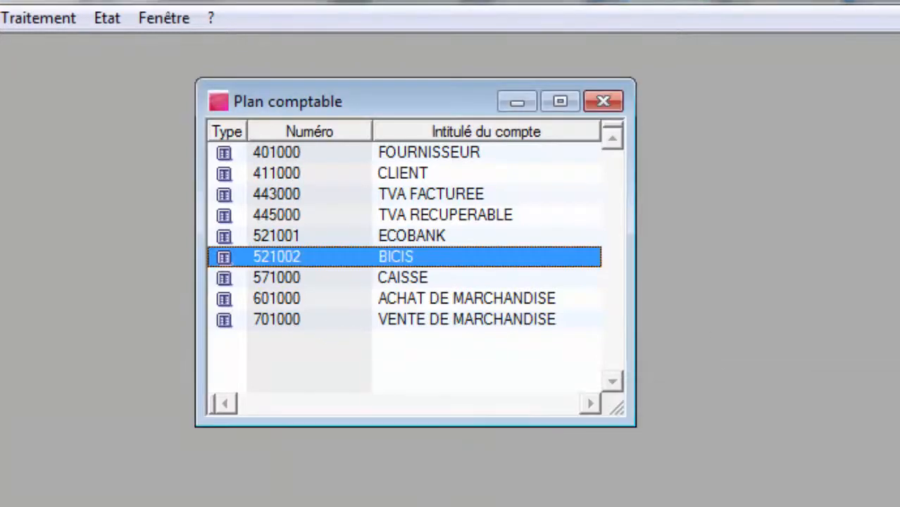
click(607, 103)
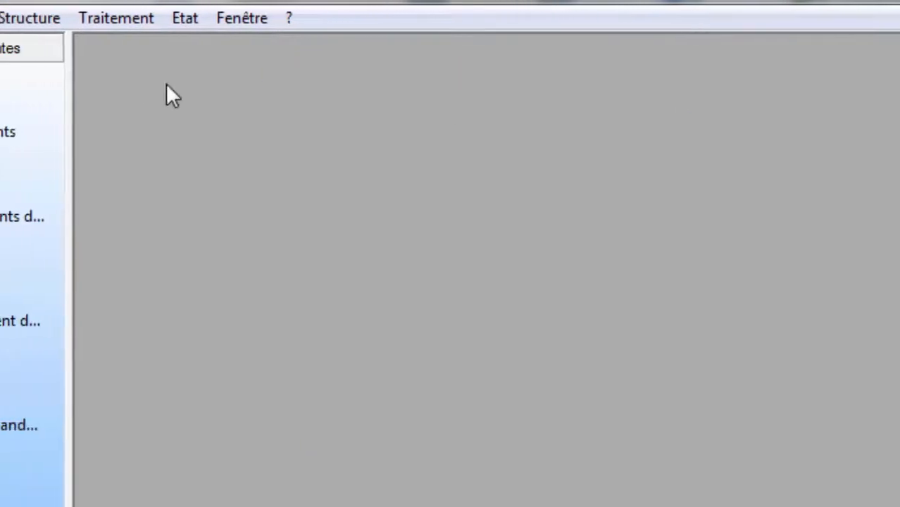
Step: Open the Taux de taxes list and start a new tax record, dismissing the Windows colour scheme prompt
click(57, 18)
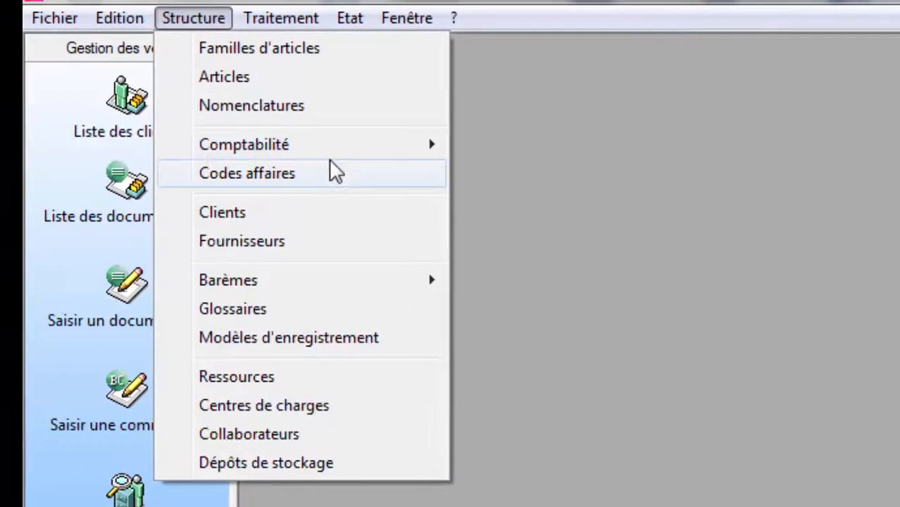
mouse_move(389, 153)
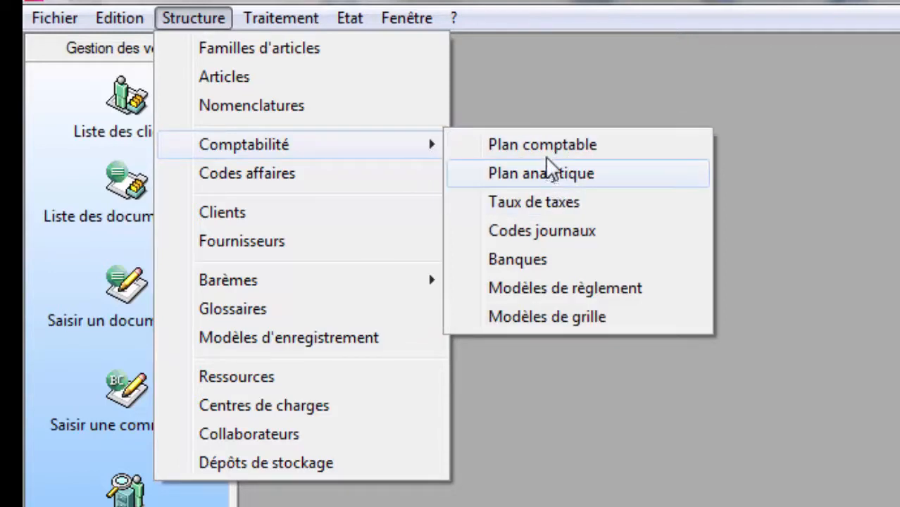
click(553, 204)
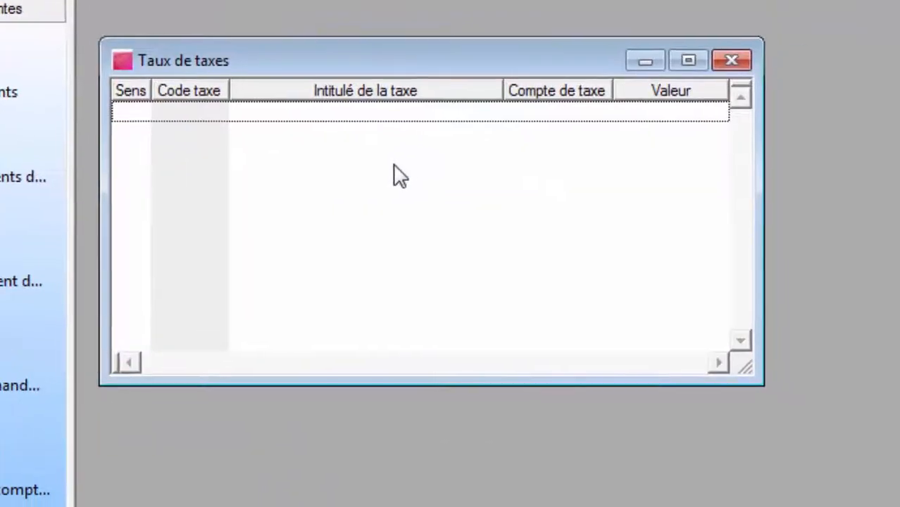
key(ctrl+j)
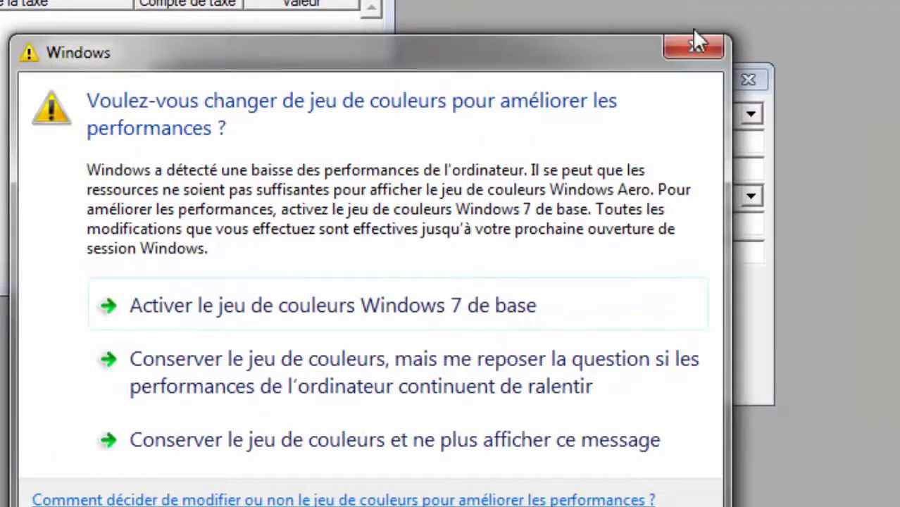
click(692, 55)
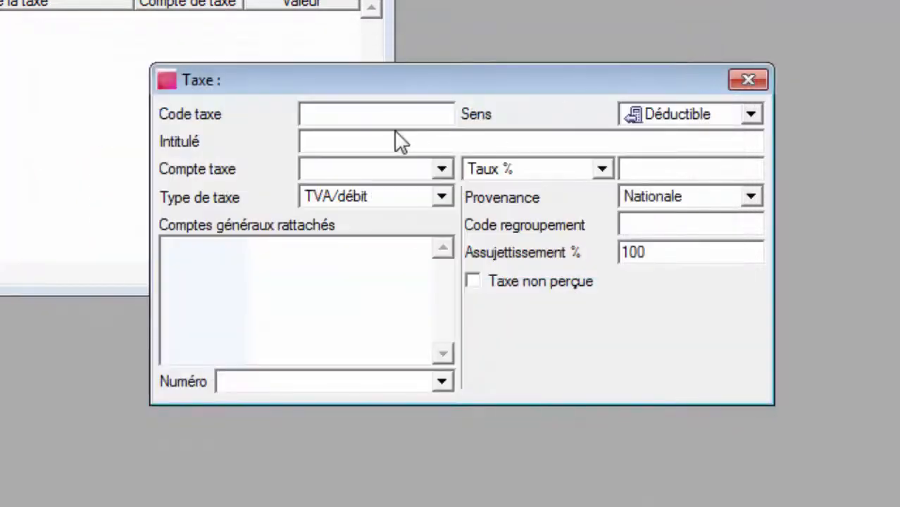
Step: Give the new tax the code TVR and the title TVA RECUPERABLE, keeping its direction as Déductible
text(T)
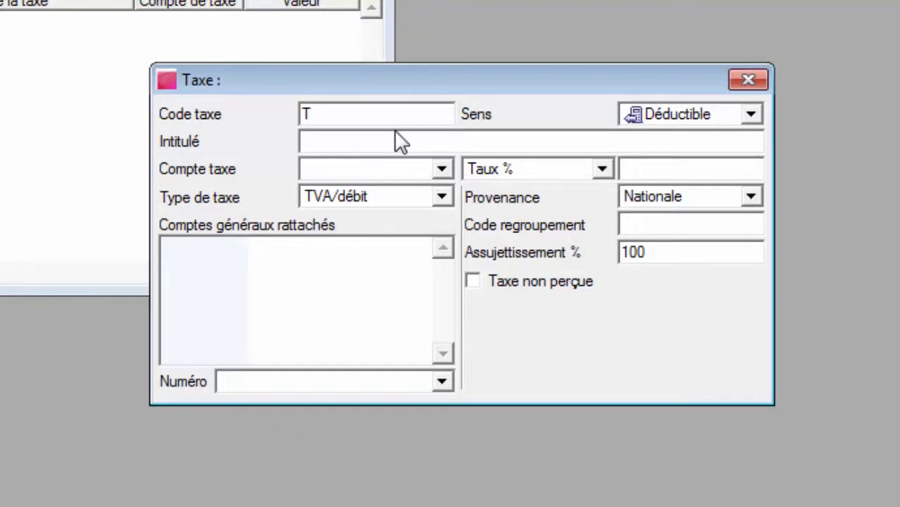
text(VR)
key(Tab)
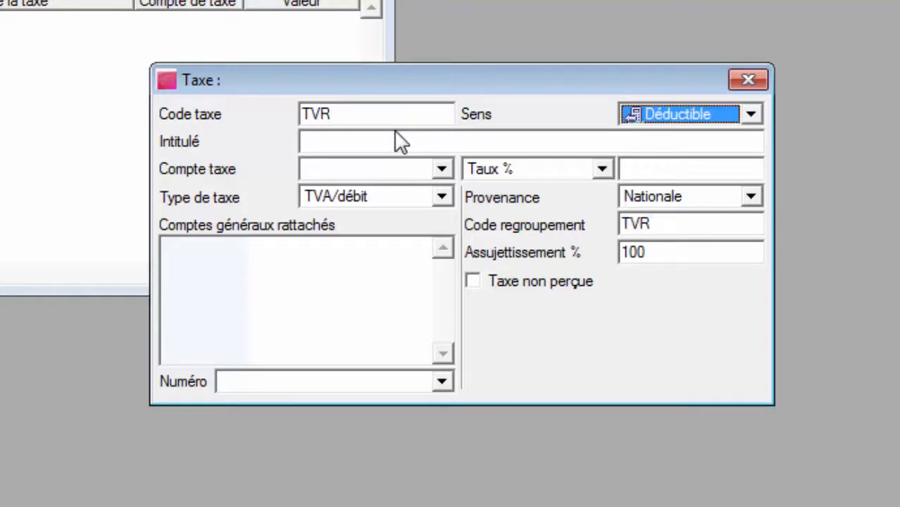
key(Tab)
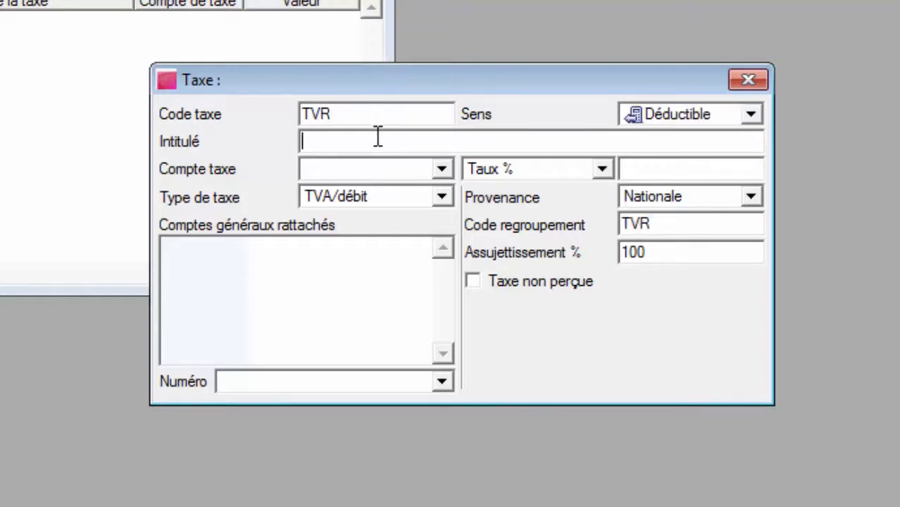
text(TVA REC)
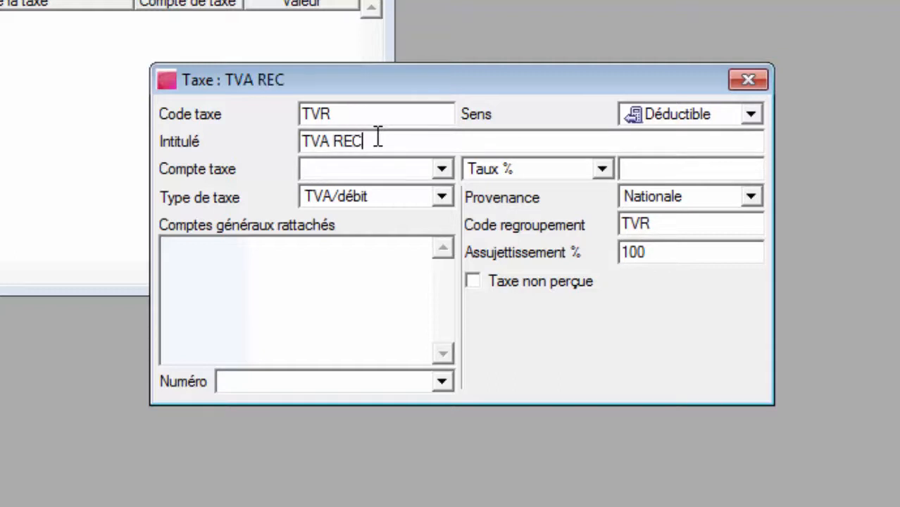
text(UPERABLE)
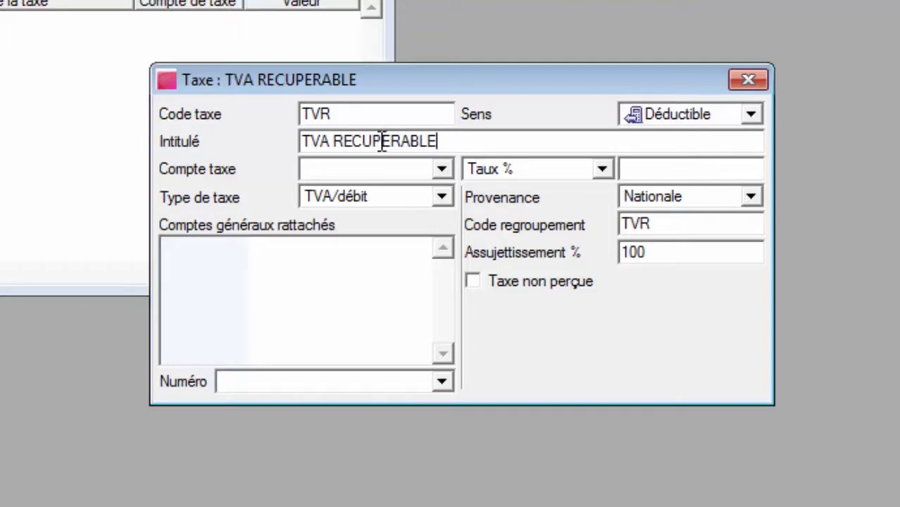
Step: Assign account 445000 TVA RECUPERABLE to the TVR tax, set its rate to 18 %, and close the record
click(441, 170)
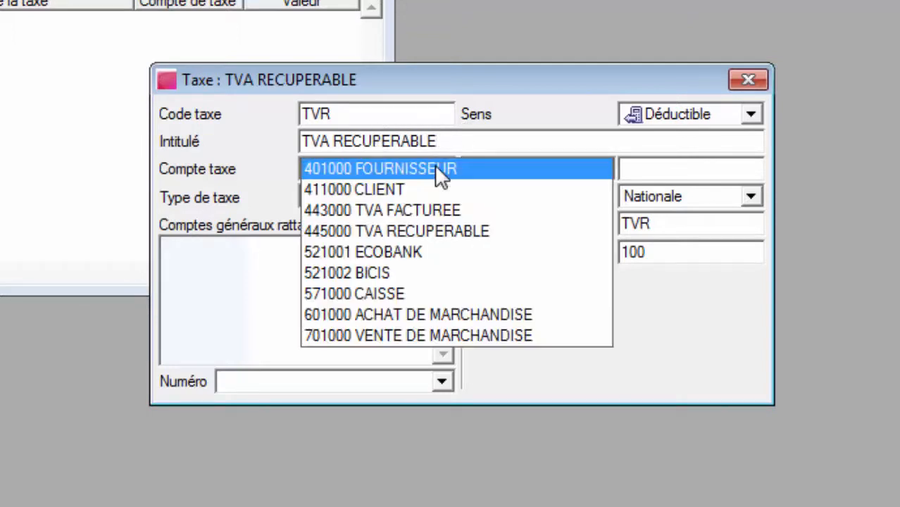
click(386, 232)
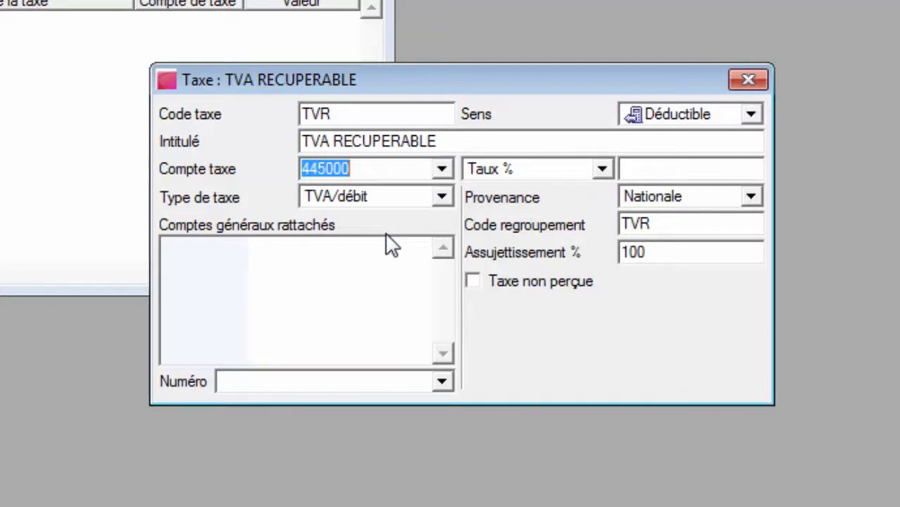
key(Tab)
key(Tab)
key(Tab)
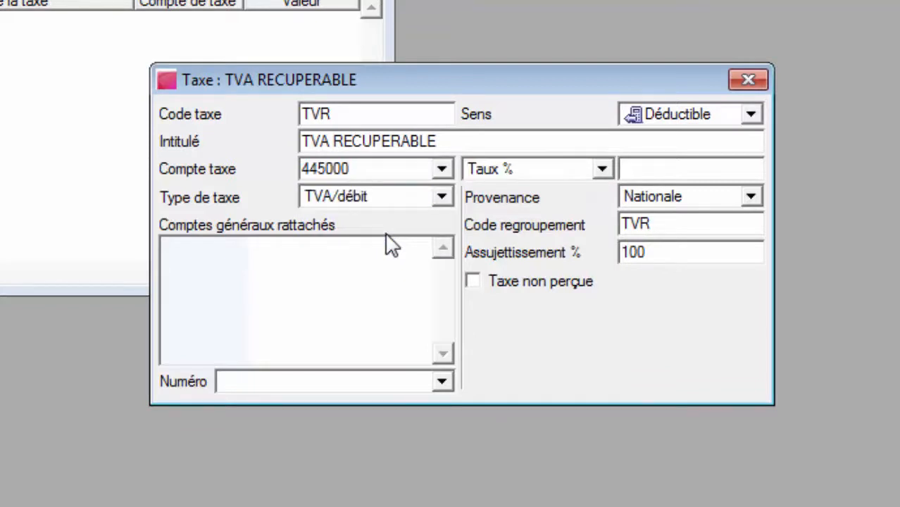
text(18)
click(739, 80)
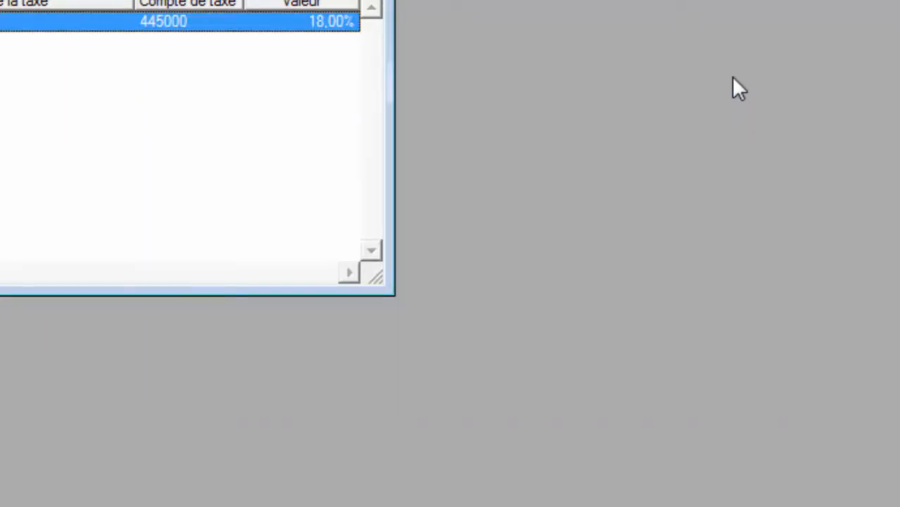
Step: Create a new tax with the code TVF, the direction Collectée and the title TVA FACTUREE
double_click(69, 185)
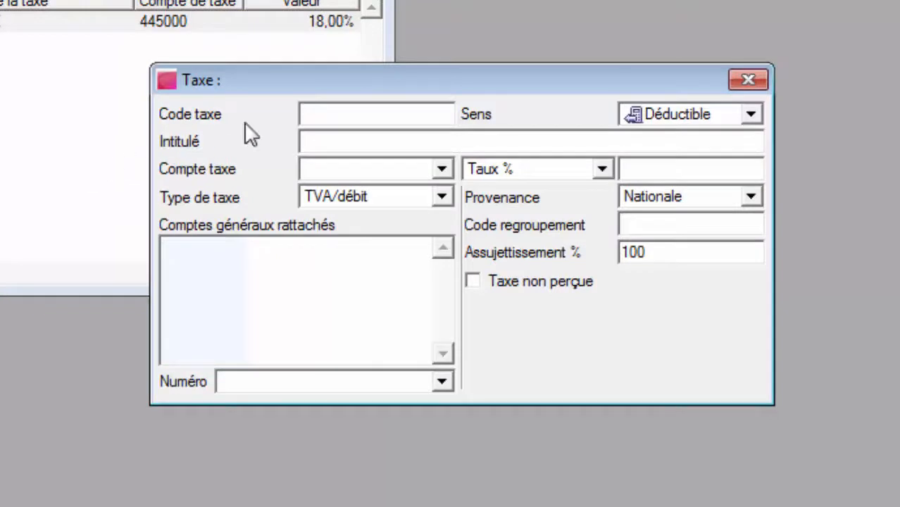
text(TVF)
click(753, 120)
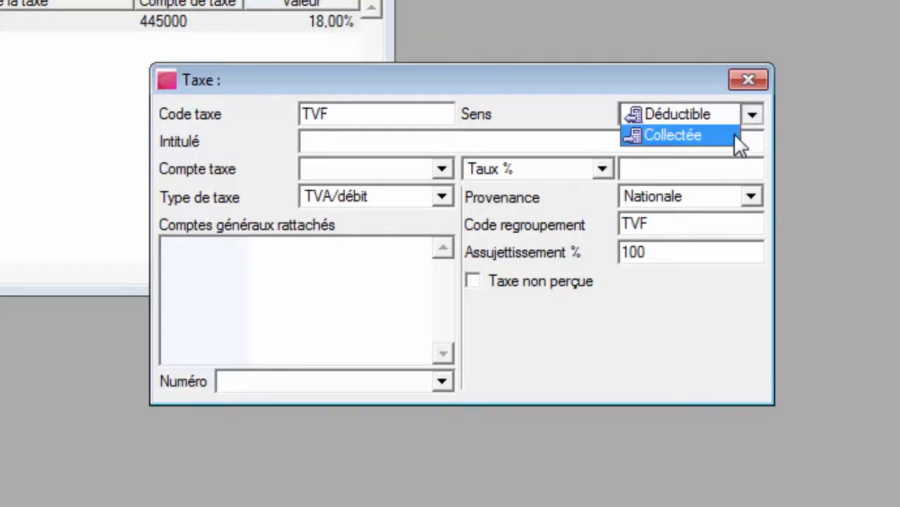
click(737, 136)
click(539, 141)
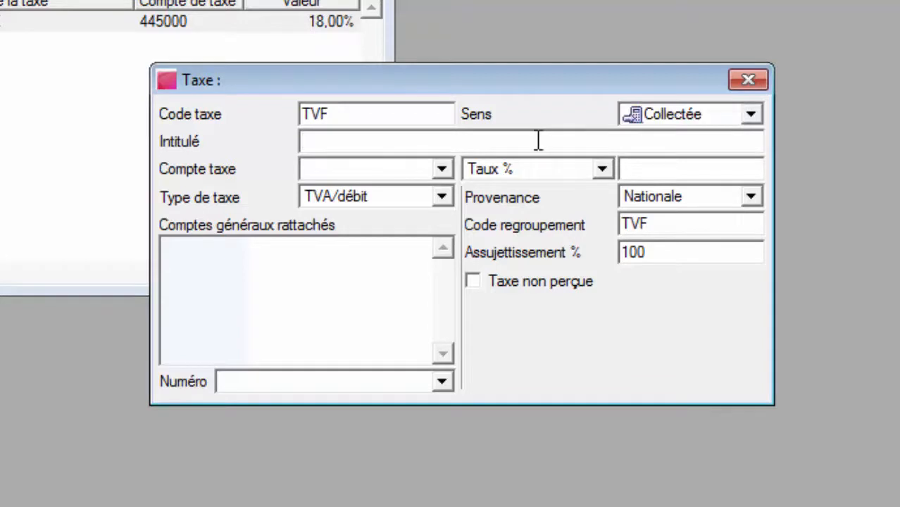
text(TVA )
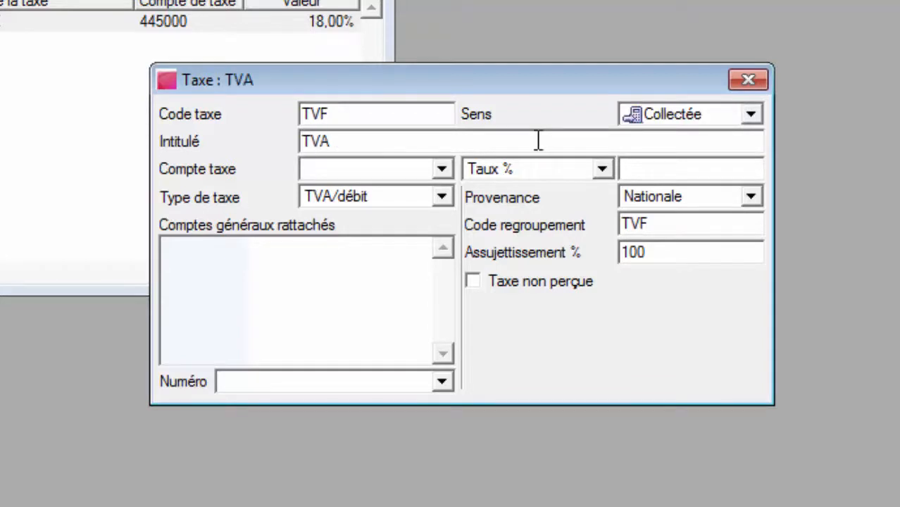
text(FAC)
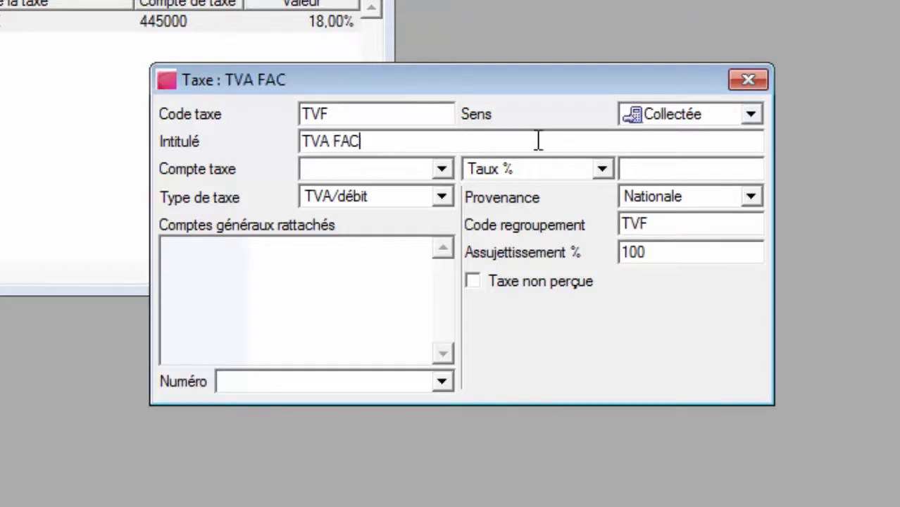
text(TUREE)
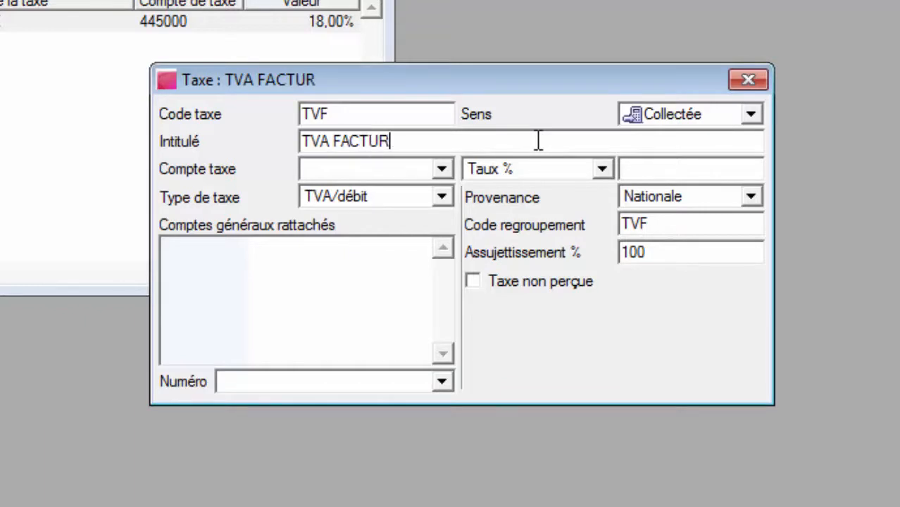
Step: Assign account 443000 TVA FACTUREE to the TVF tax, set its rate to 18 %, and close the record
click(439, 172)
key(Up)
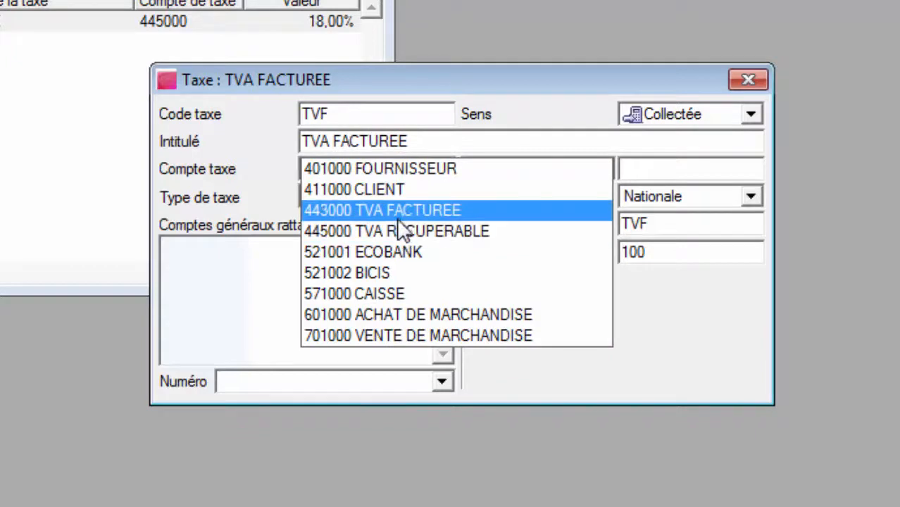
key(Return)
key(Tab)
key(Tab)
key(Tab)
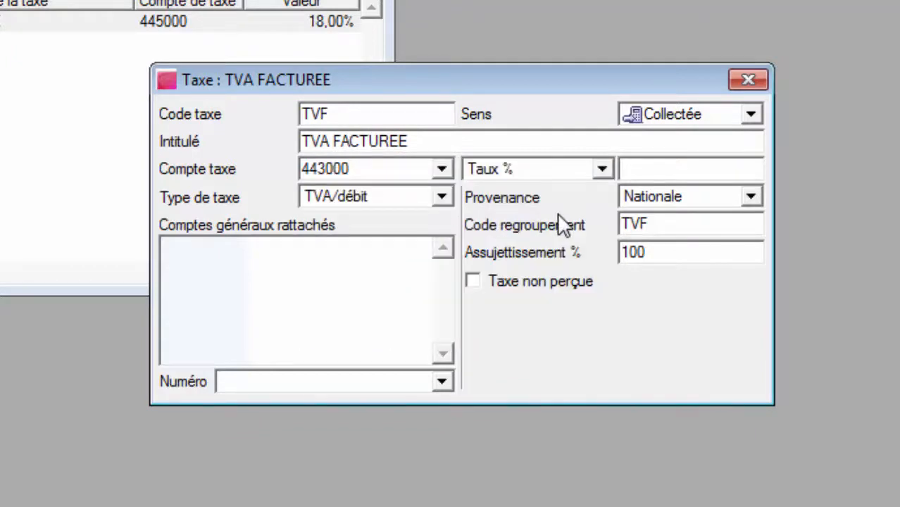
text(18)
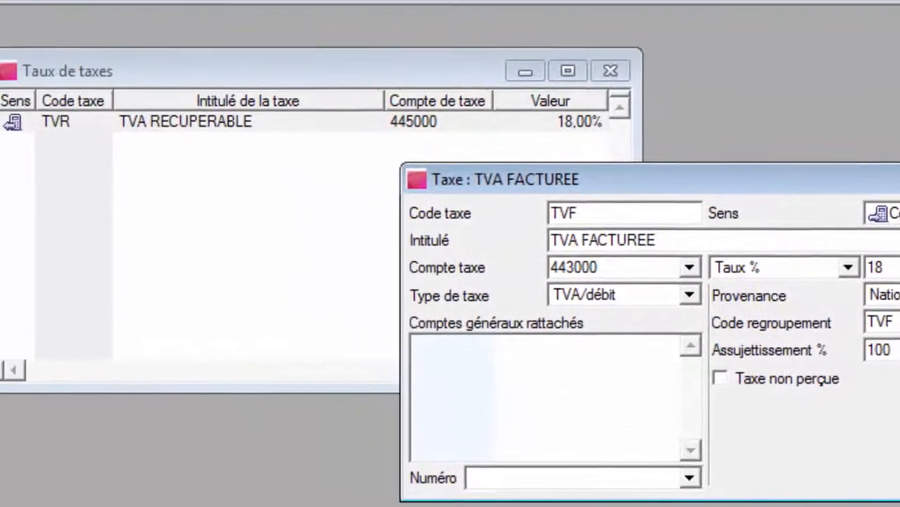
click(899, 179)
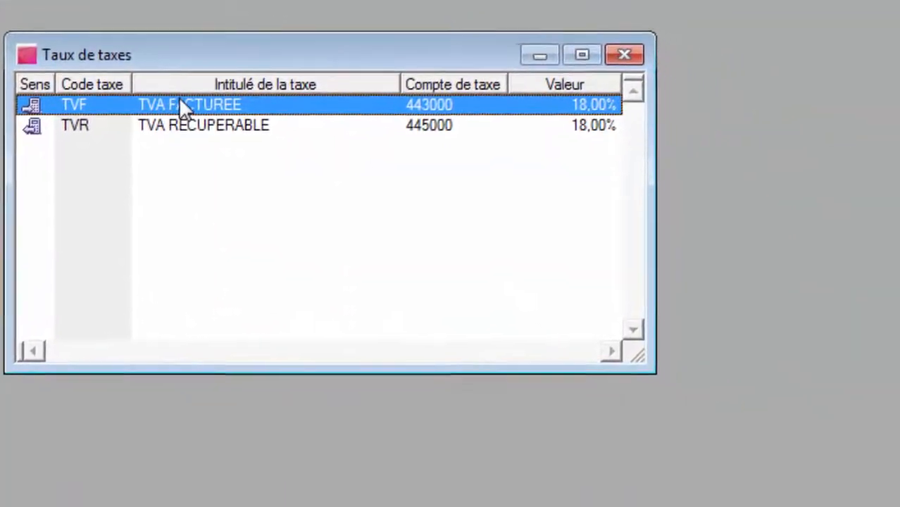
Step: Review the TVF and TVR tax records one after the other, closing each without changes
double_click(300, 166)
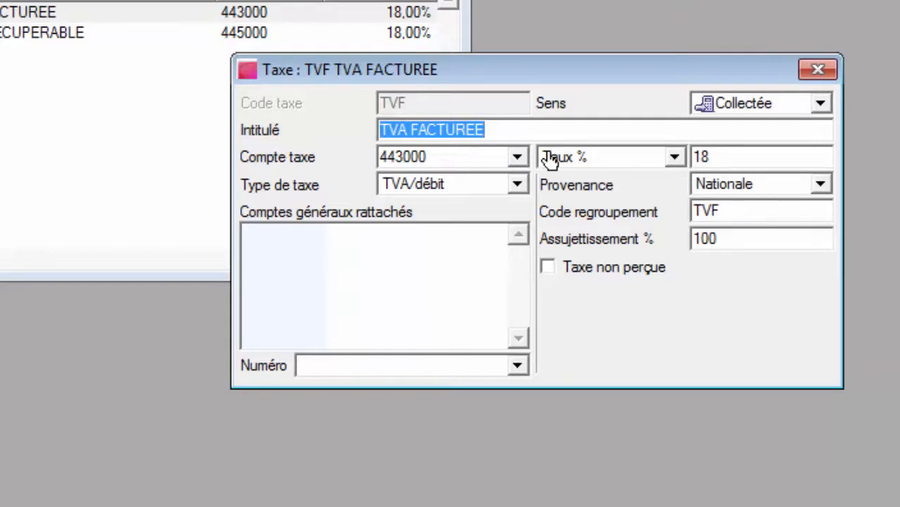
click(825, 68)
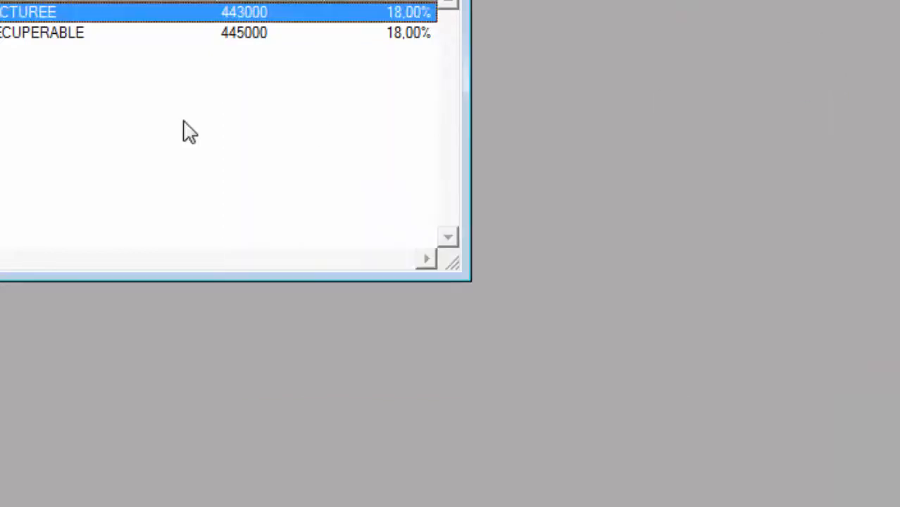
double_click(88, 33)
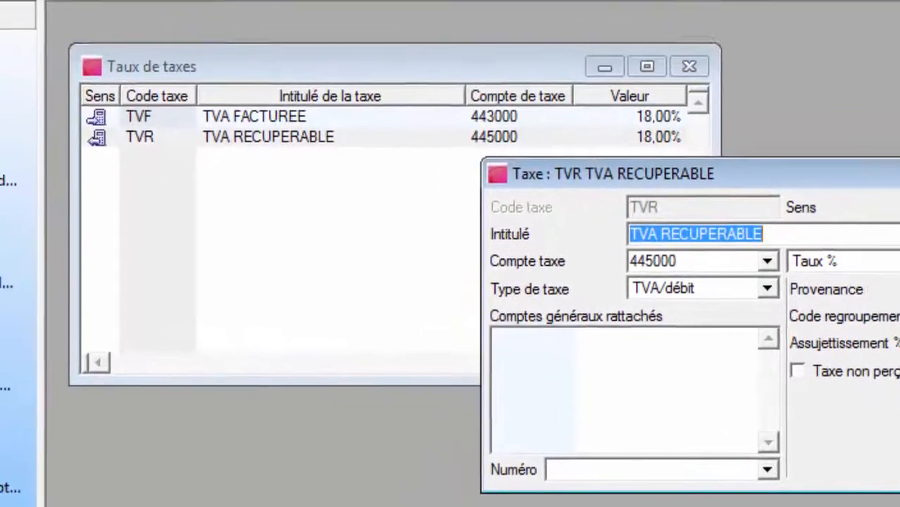
key(Escape)
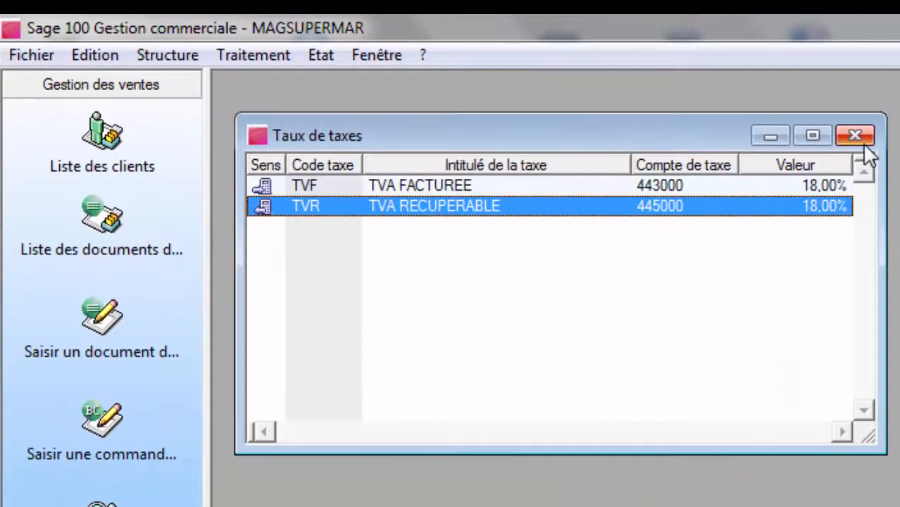
Step: Open the Codes journaux list of the accounting structure and move its window clear of the tax rates list
click(269, 61)
mouse_move(167, 55)
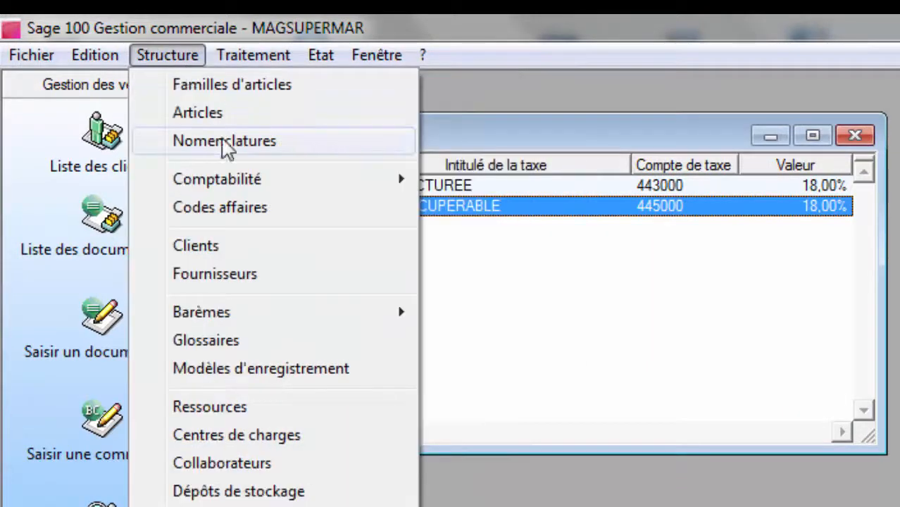
mouse_move(240, 184)
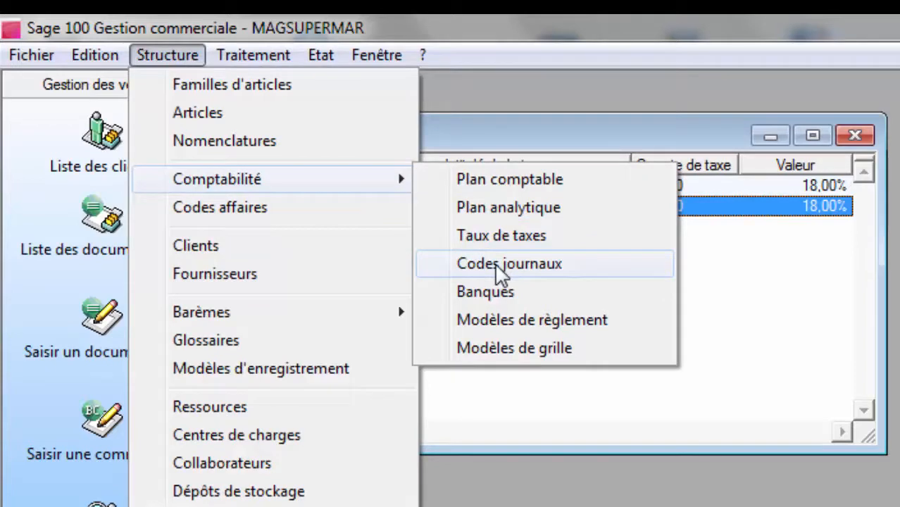
click(515, 269)
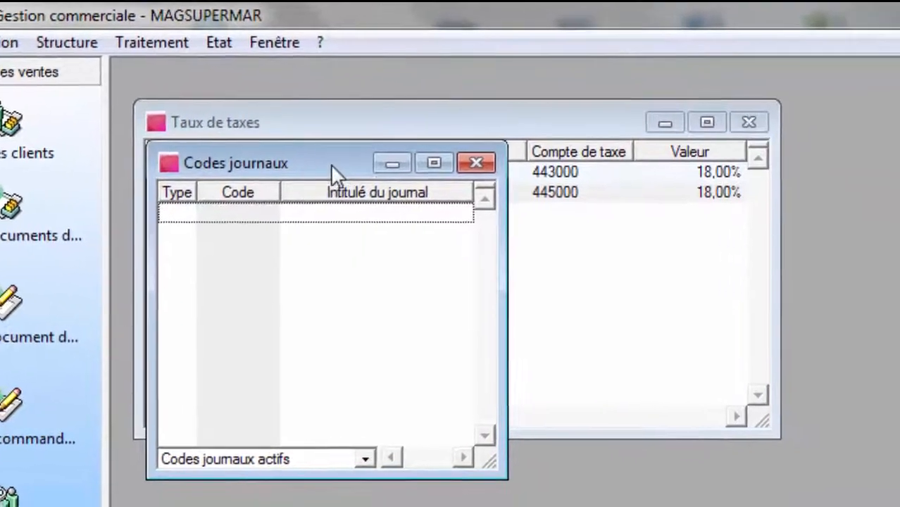
drag(431, 179, 896, 145)
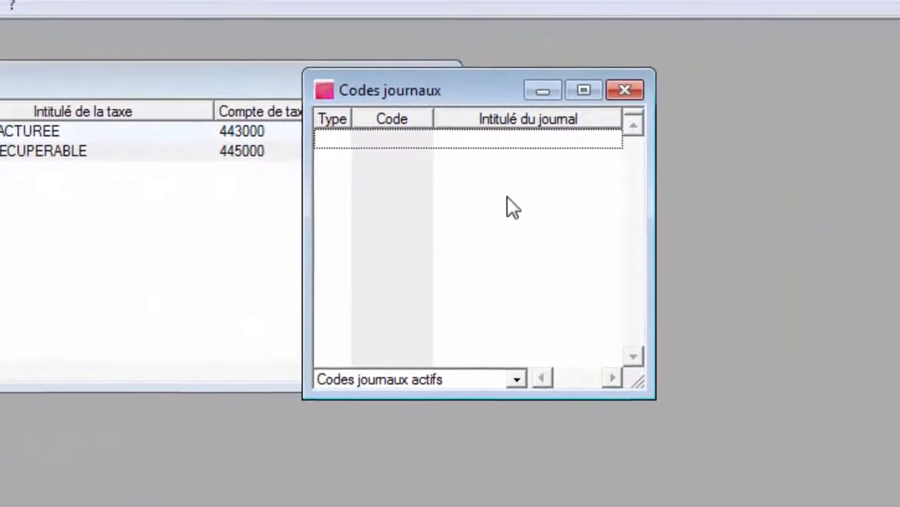
Step: Create an Achats journal with code ACH and title JOURNAL ACHAT, and validate it with the option to create another
double_click(439, 198)
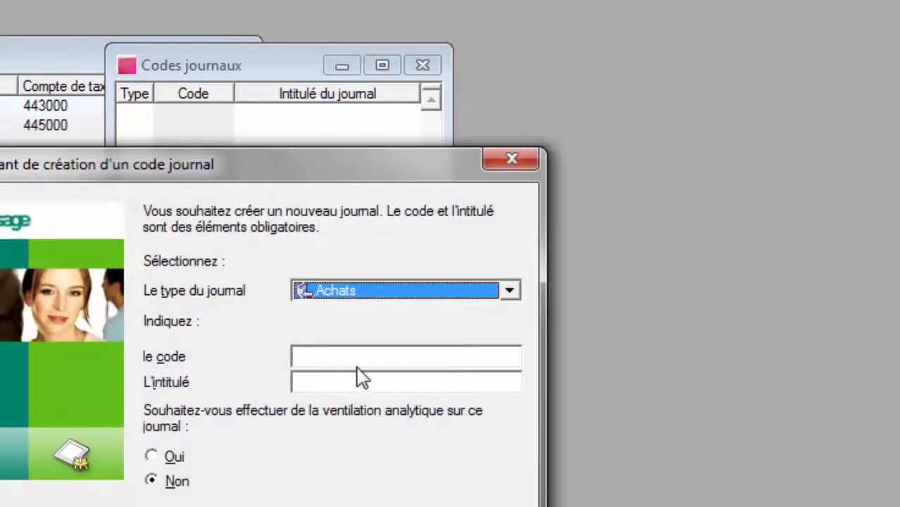
click(360, 357)
text(ACH)
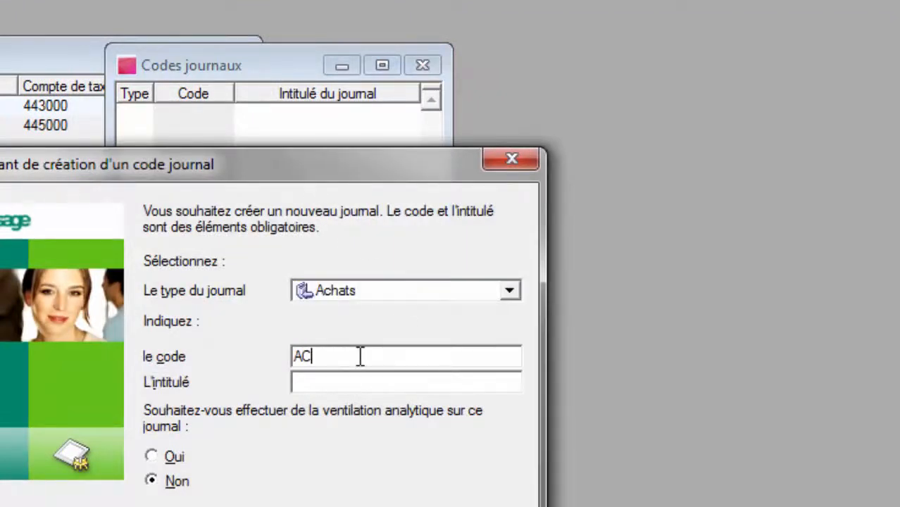
text(JOURN)
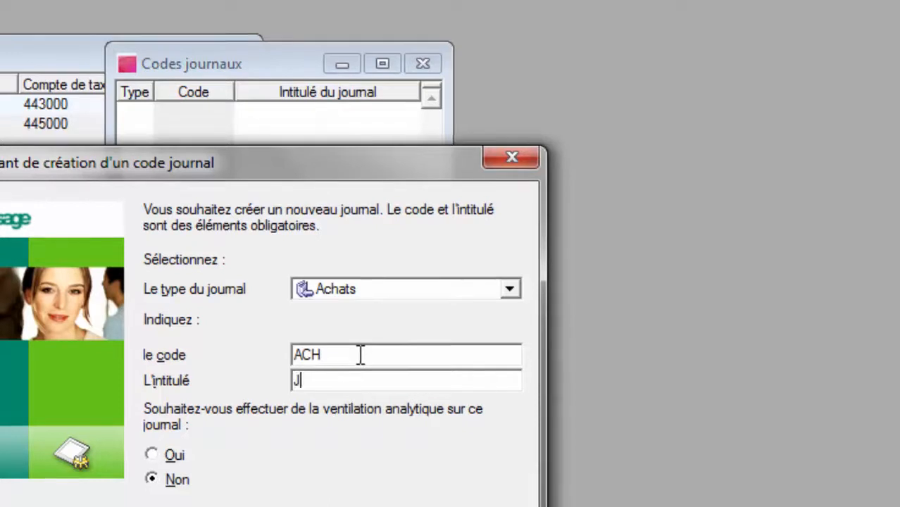
text(AL AC)
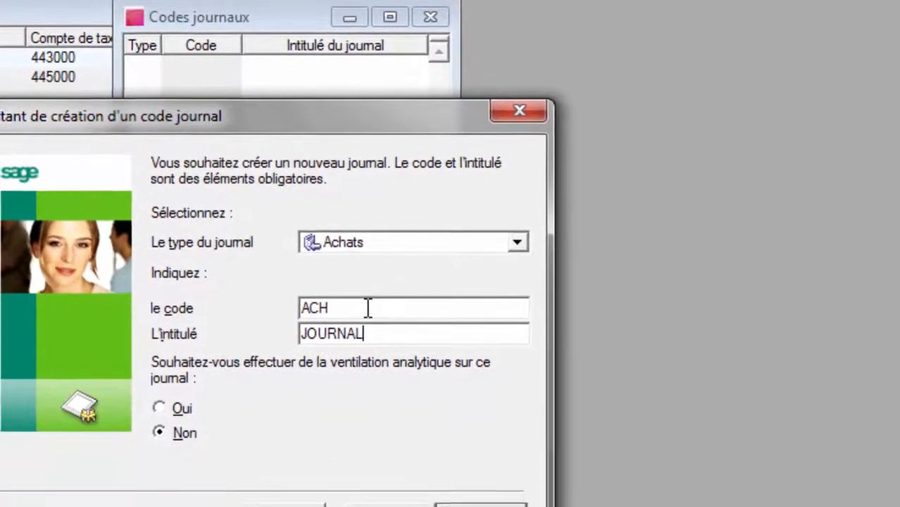
text(HAN)
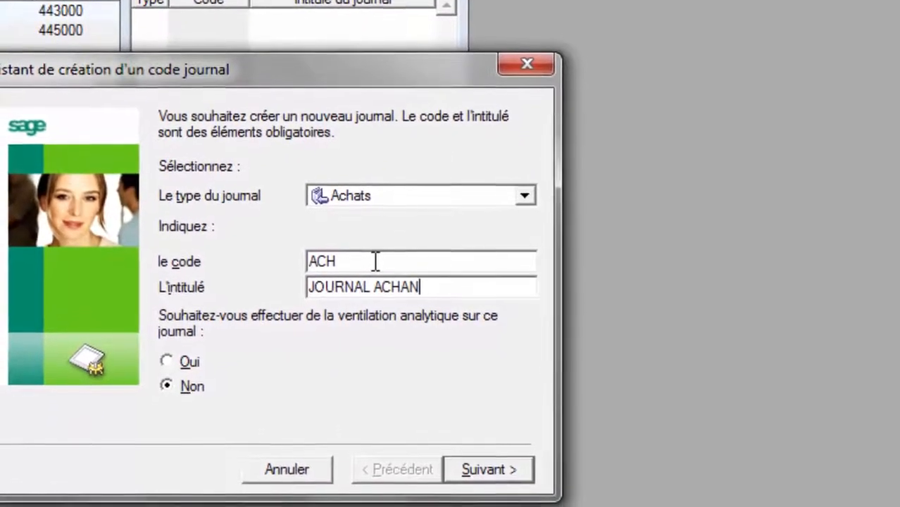
key(BackSpace)
text(T)
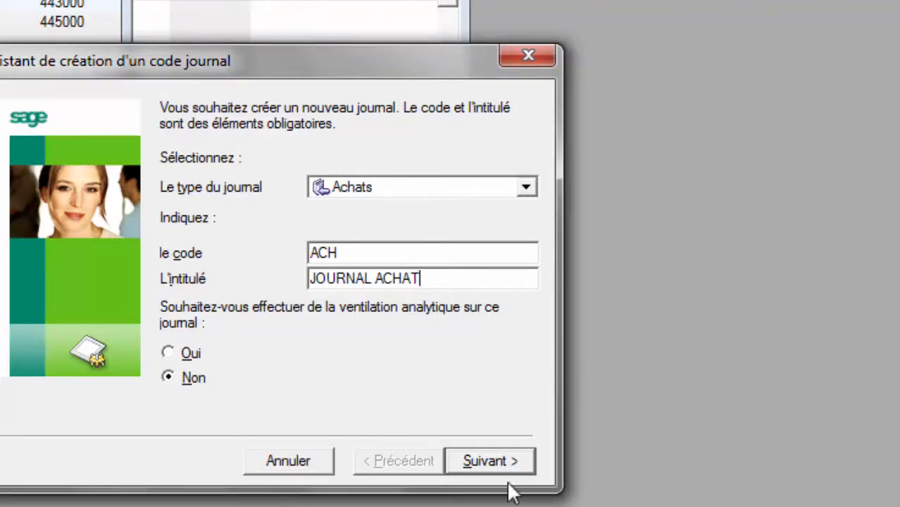
click(486, 461)
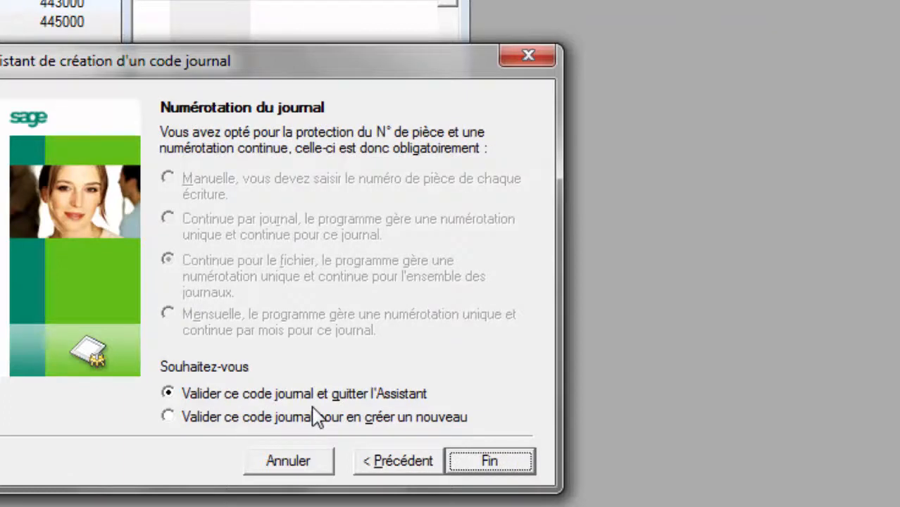
click(354, 419)
click(481, 462)
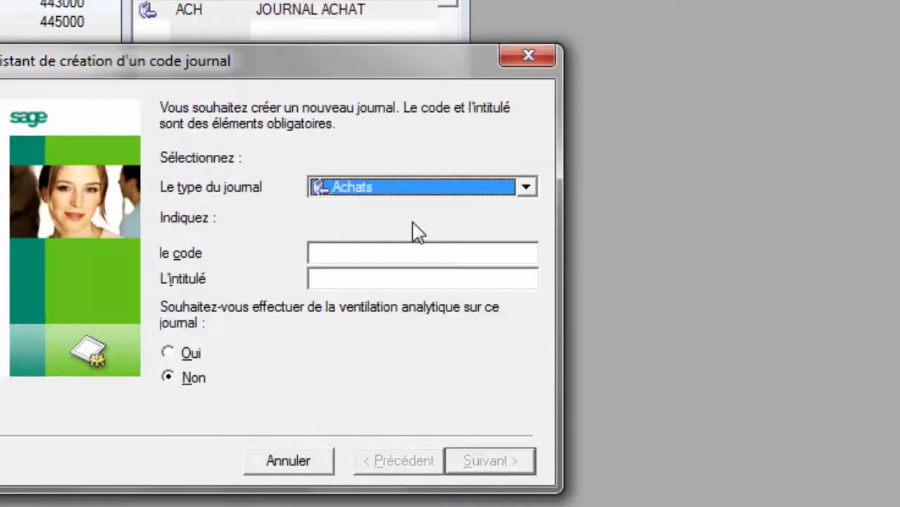
Step: Create a Ventes journal with code VTE and title JOURNAL VENTE, and validate it with the option to create another
click(529, 189)
click(518, 205)
click(473, 245)
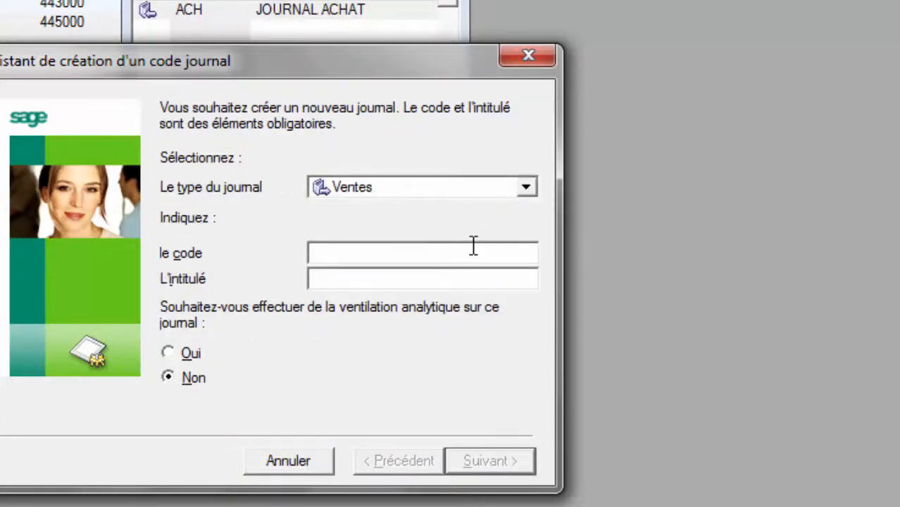
text(VTEJOU)
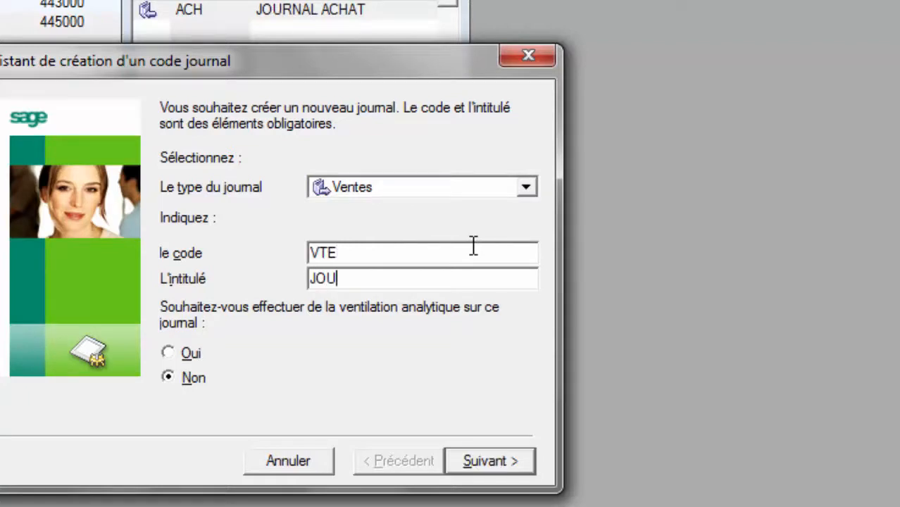
text(RNAL VETE)
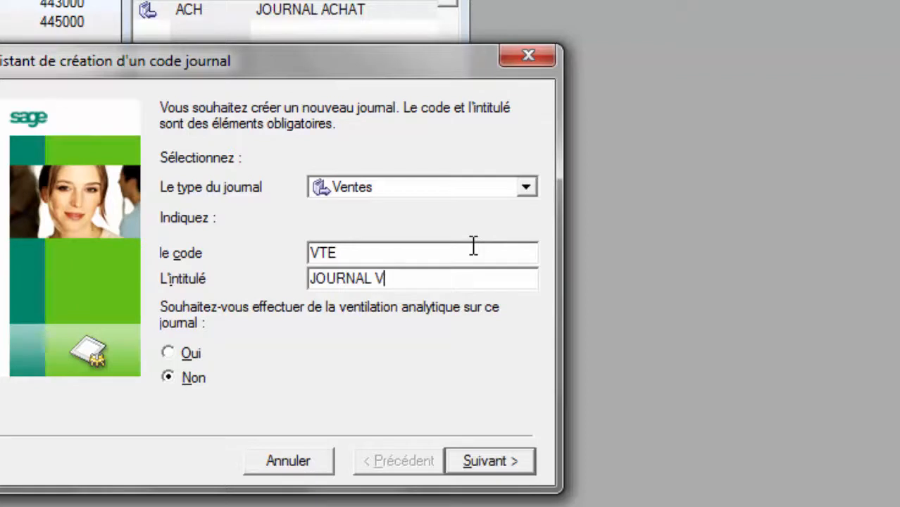
key(BackSpace)
key(BackSpace)
key(BackSpace)
text(ENTE)
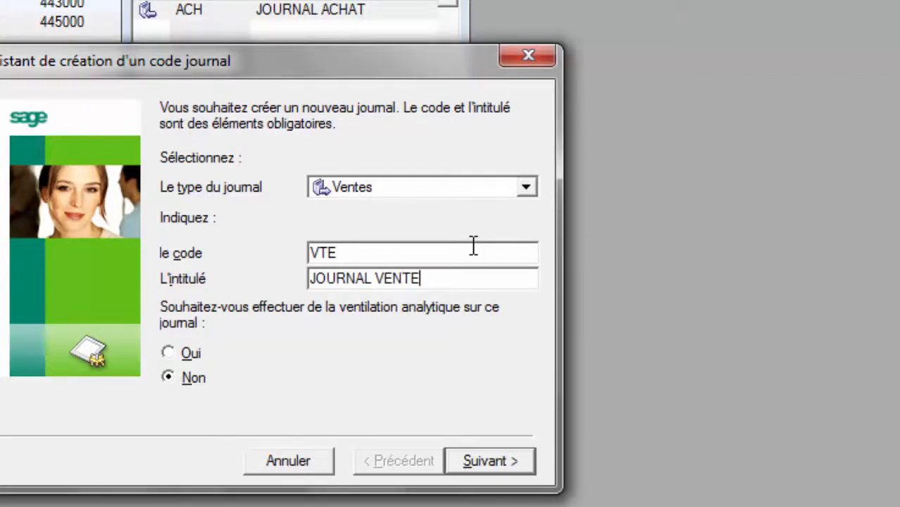
click(490, 465)
click(301, 422)
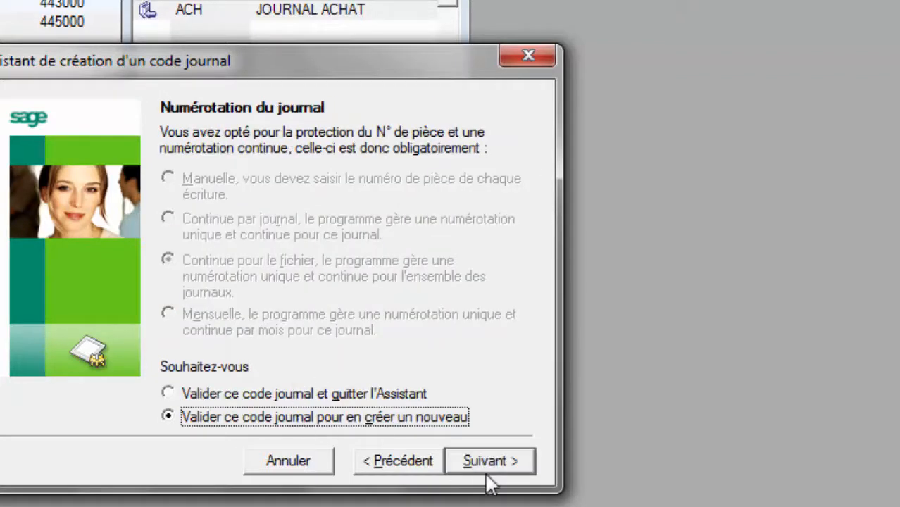
click(490, 462)
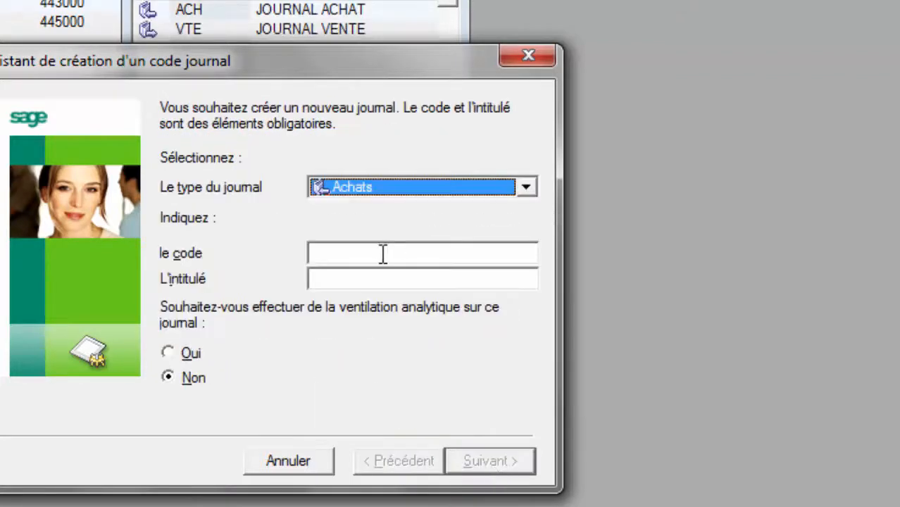
Step: Define a new Trésorerie journal with code CAIS and title JOURNAL CAISSE, and continue to its treasury characteristics
click(527, 188)
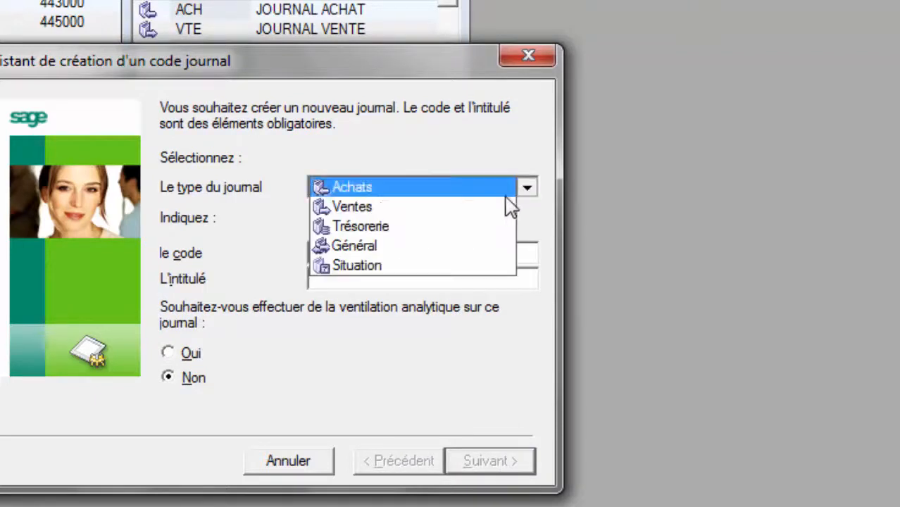
click(493, 231)
click(457, 260)
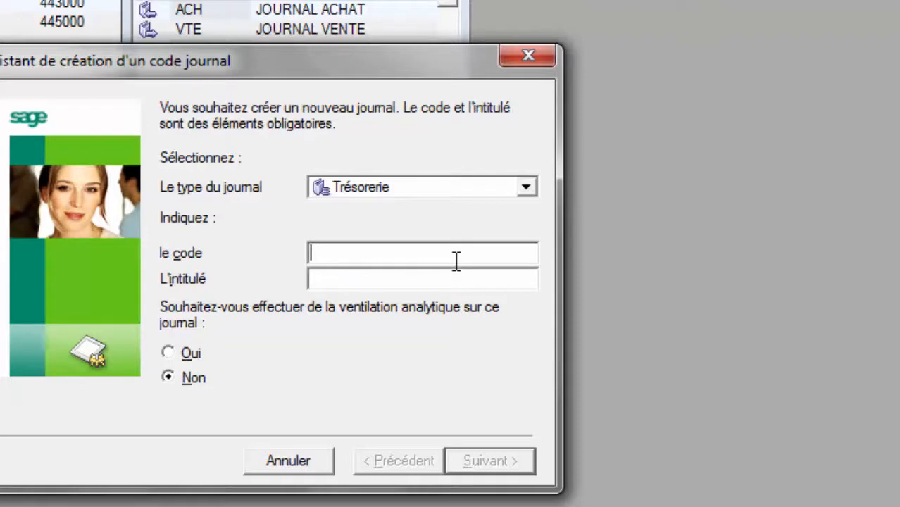
text(5)
key(BackSpace)
text(CCAIS)
key(BackSpace)
key(BackSpace)
key(BackSpace)
key(BackSpace)
key(BackSpace)
text(CAIS)
click(453, 284)
text(JOURNAL)
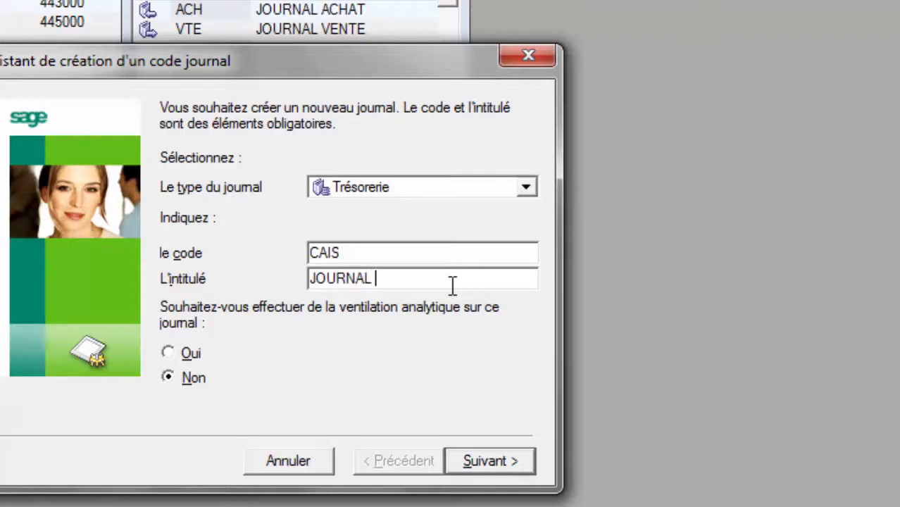
text( CAISSE)
click(489, 462)
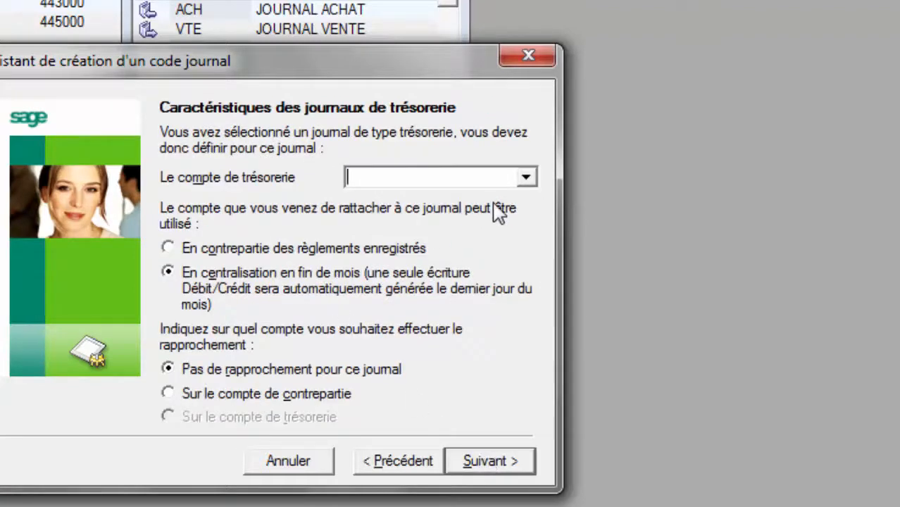
Step: Assign 571000 CAISSE with En contrepartie des règlements enregistrés and rapprochement Sur le compte de contrepartie, and validate the journal with the option to create another
click(528, 180)
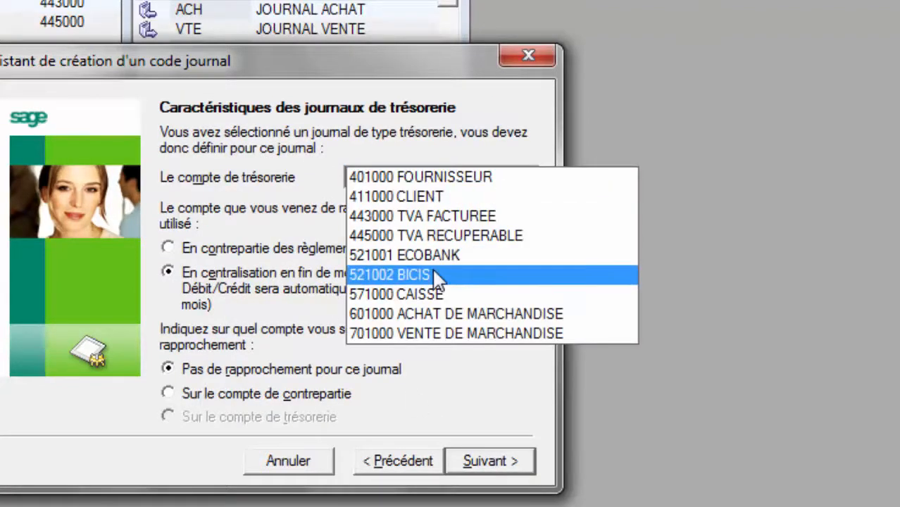
click(422, 294)
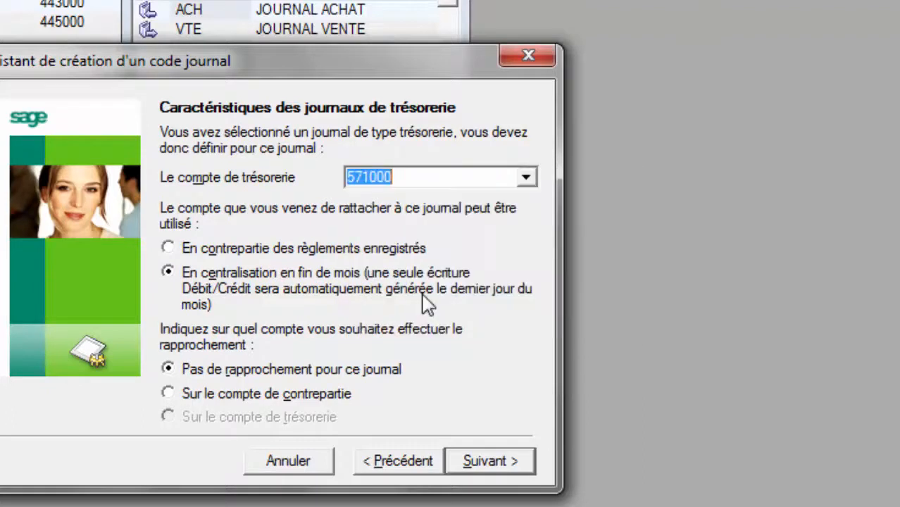
click(185, 257)
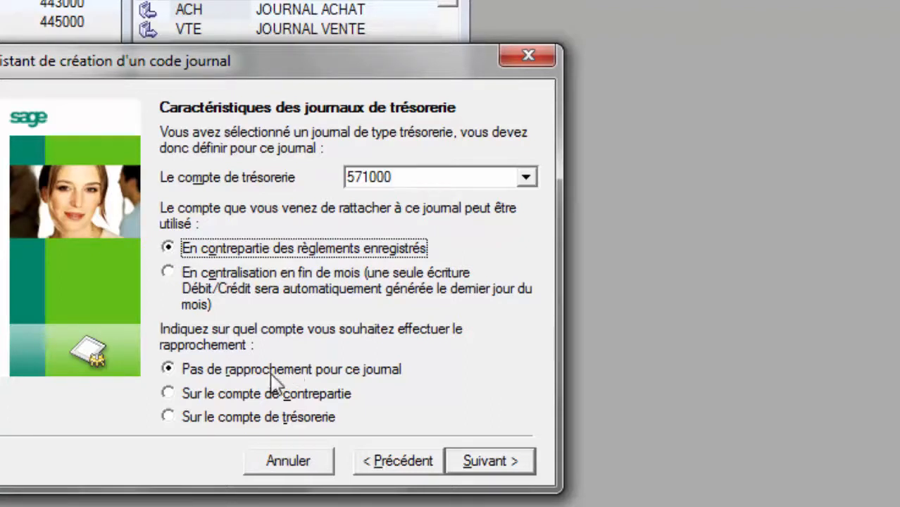
click(253, 394)
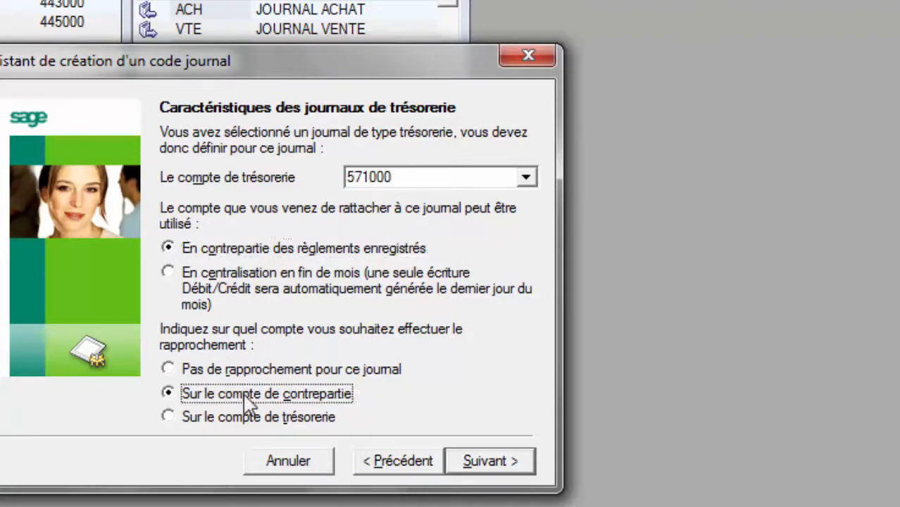
click(506, 463)
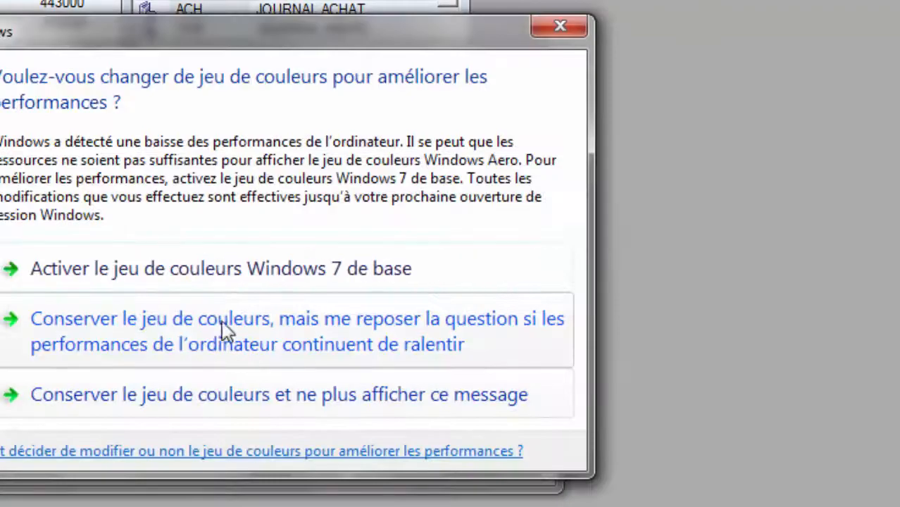
click(565, 36)
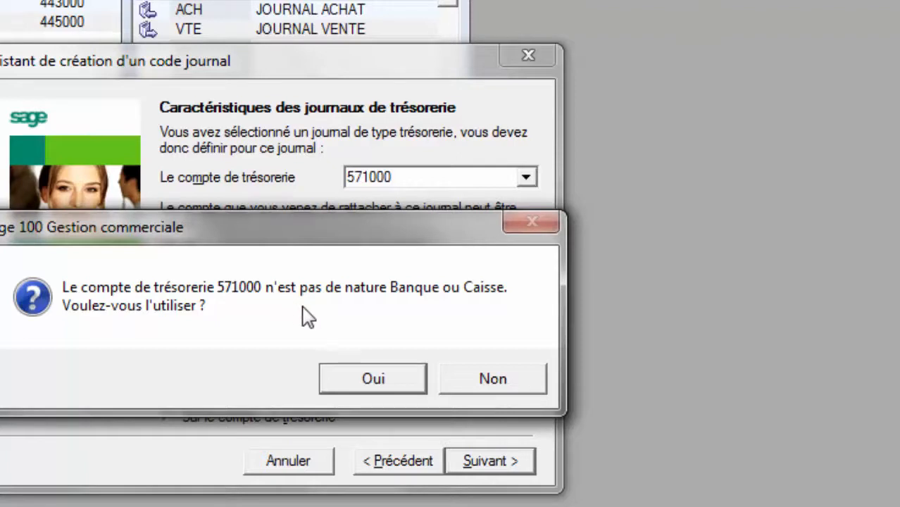
click(374, 380)
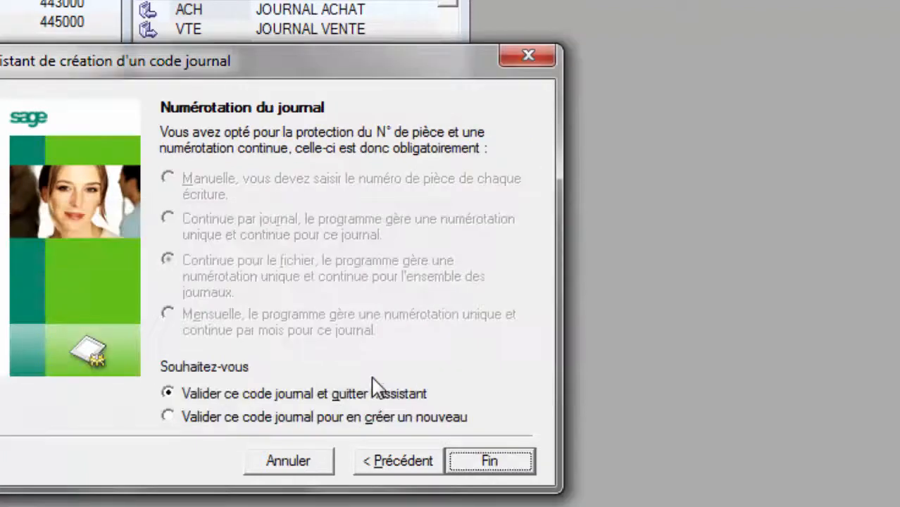
click(293, 421)
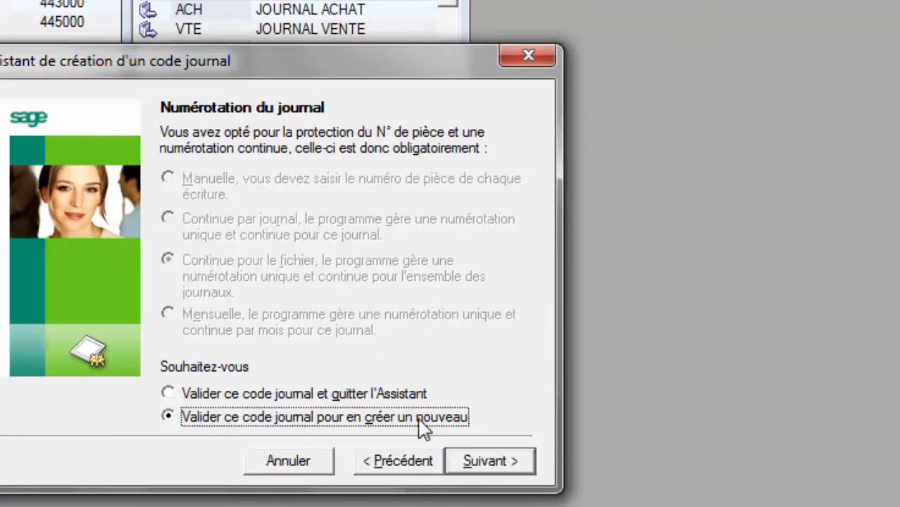
click(501, 463)
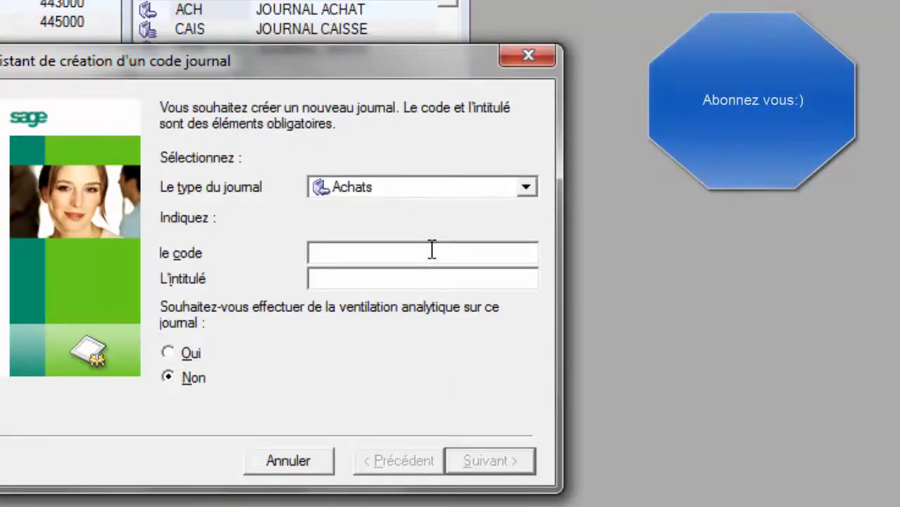
Step: Enter the code ECBANK and the title JOURNAL ECOBANK for the new journal, and continue to its numbering page
text(EC)
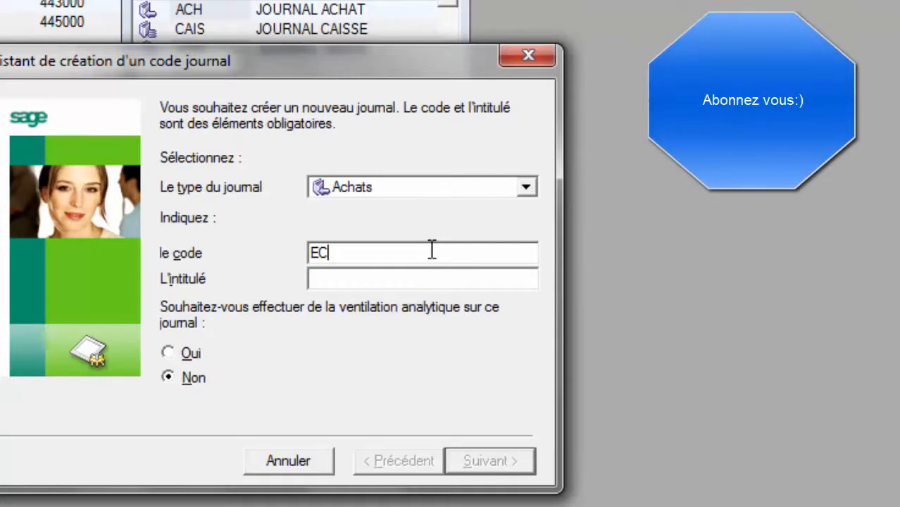
text(BANK)
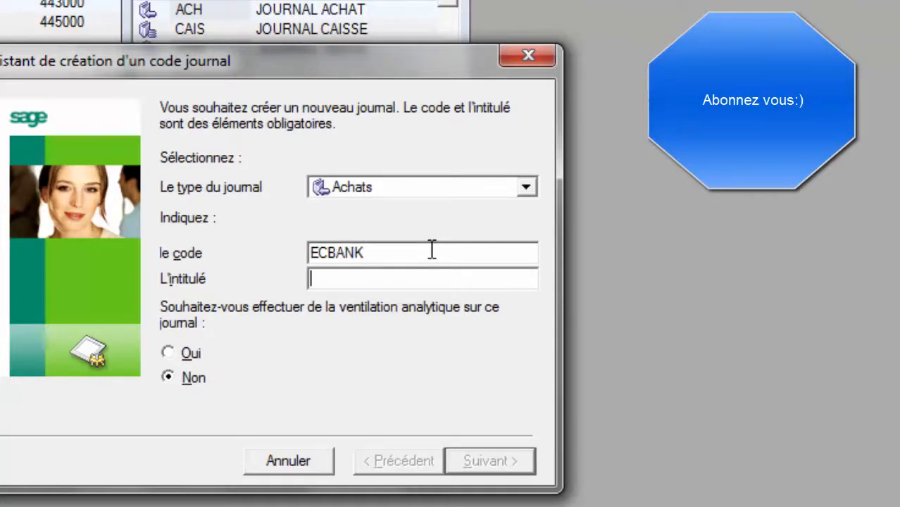
text(JOUR)
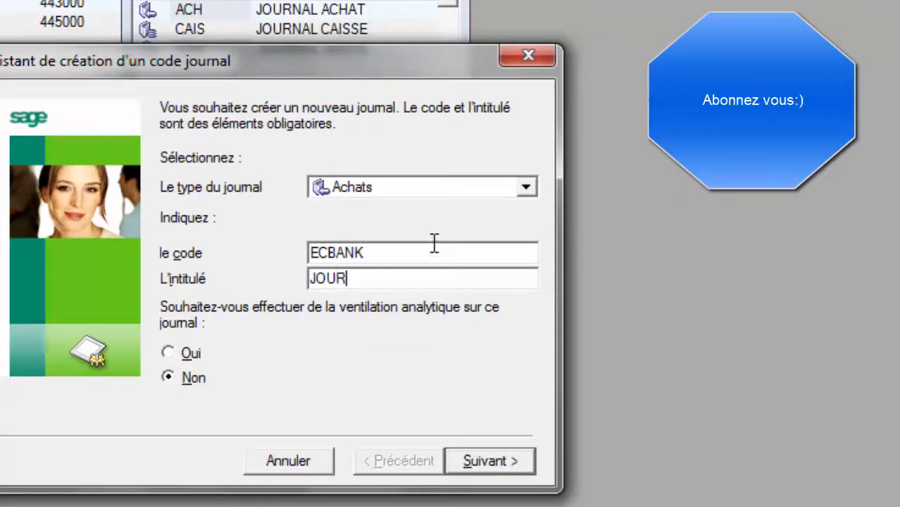
text(NAL E)
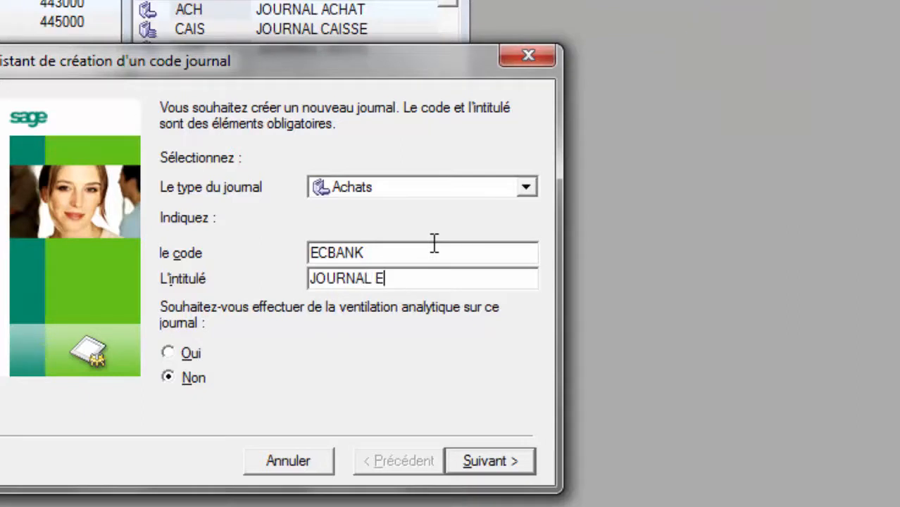
text(COBANK)
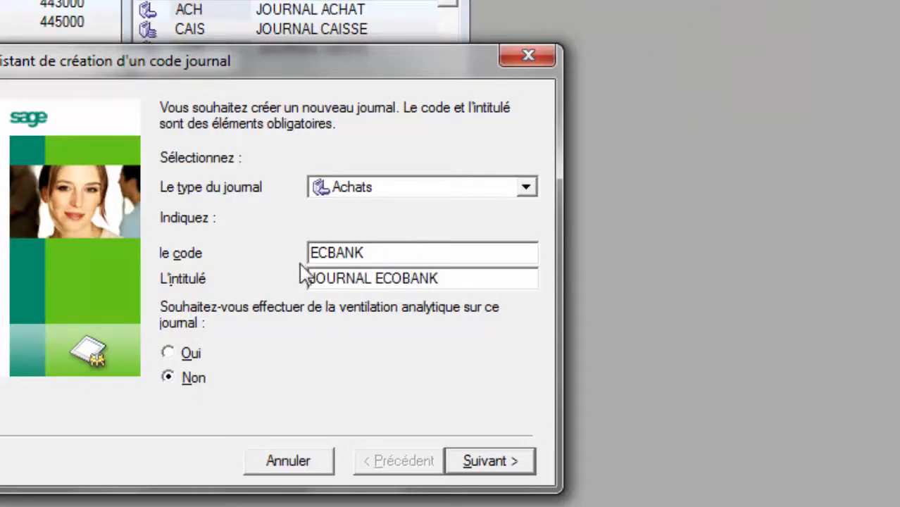
click(485, 465)
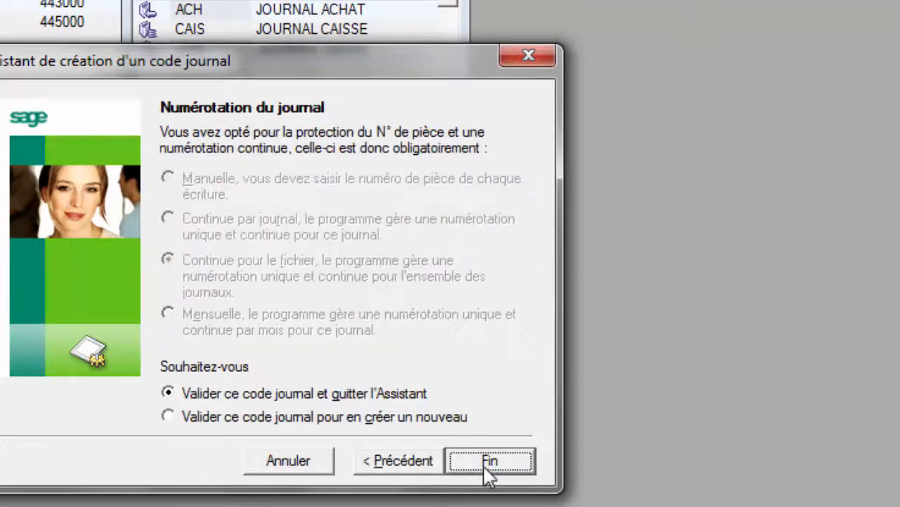
Step: Return to the ECBANK journal's identification page, change its type to Trésorerie, and continue to its treasury characteristics
click(389, 472)
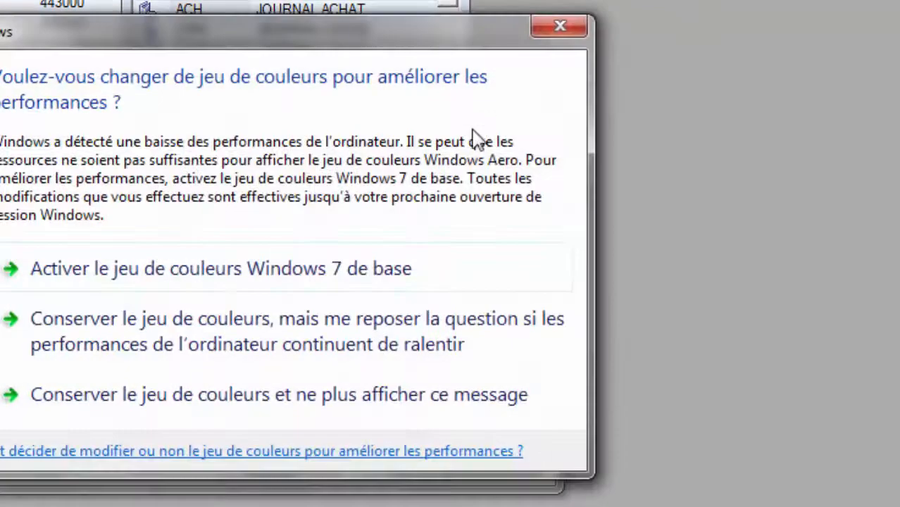
click(552, 33)
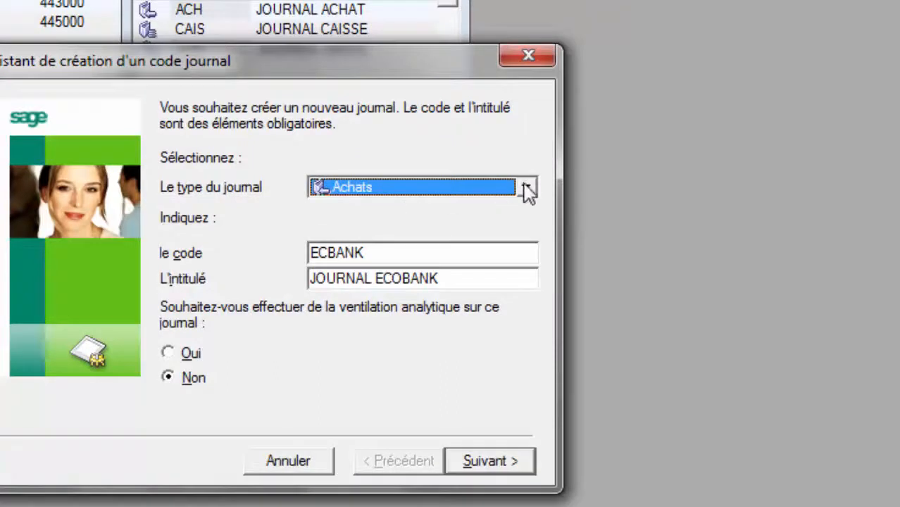
click(529, 188)
click(470, 224)
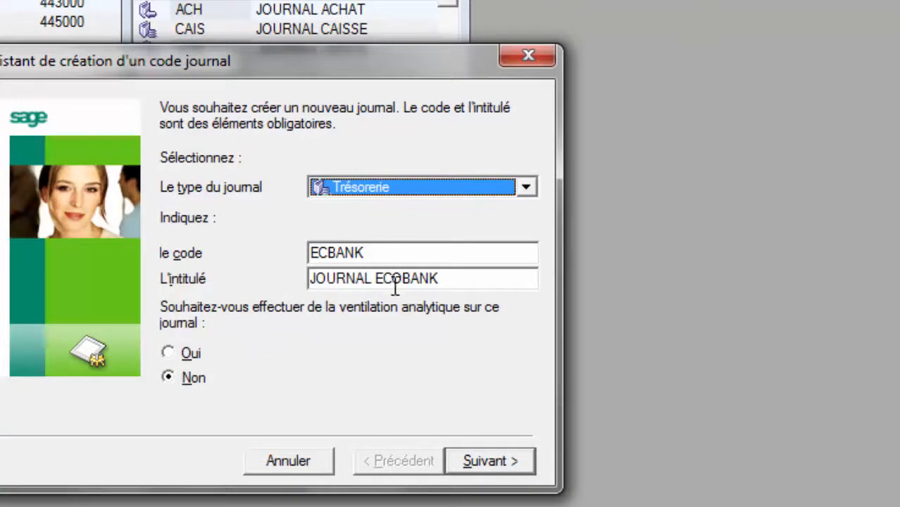
click(490, 465)
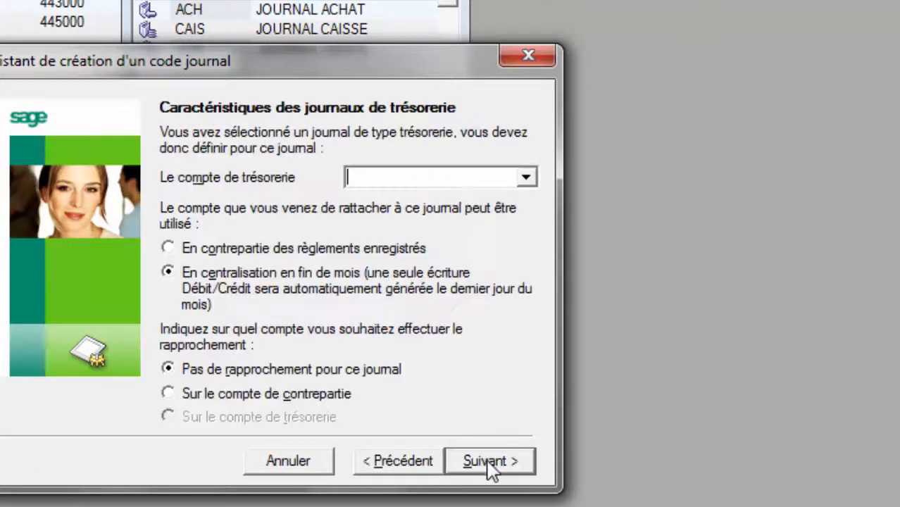
Step: Assign 521001 ECOBANK with En contrepartie des règlements enregistrés and rapprochement Sur le compte de contrepartie, and validate the journal with the option to create another
click(526, 178)
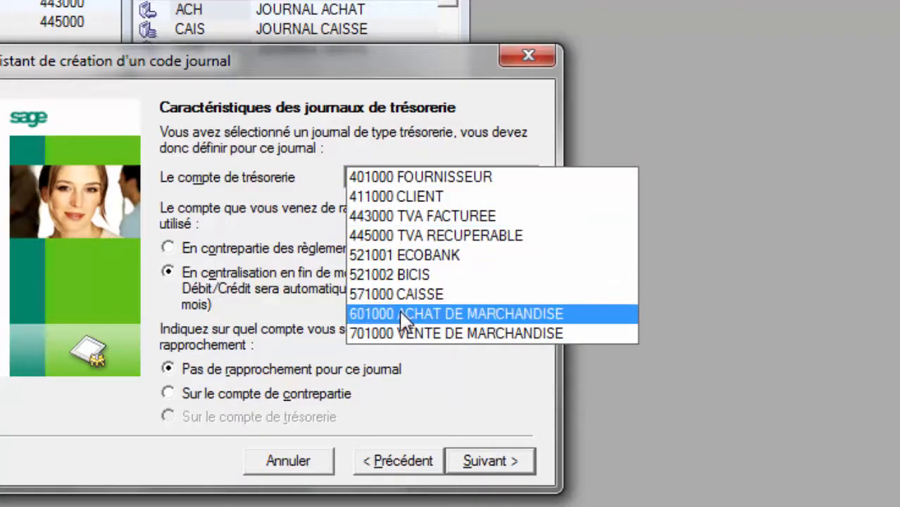
click(421, 255)
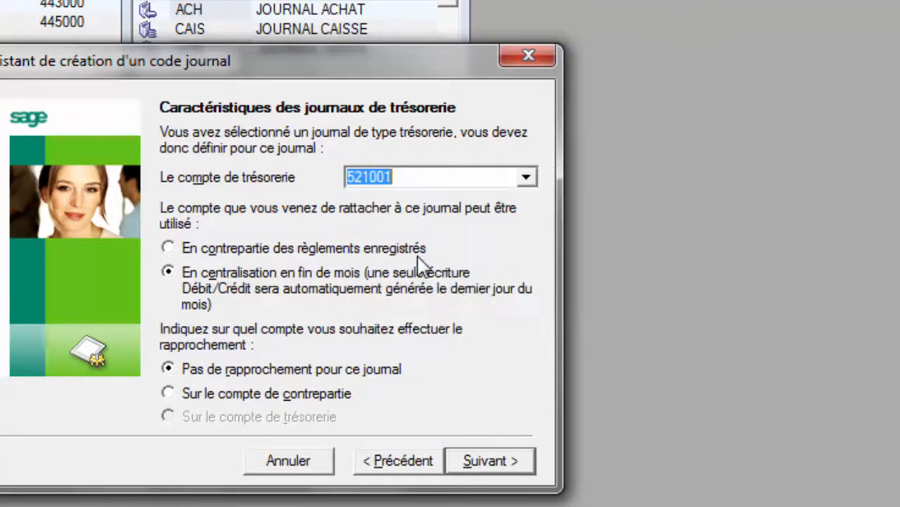
click(220, 256)
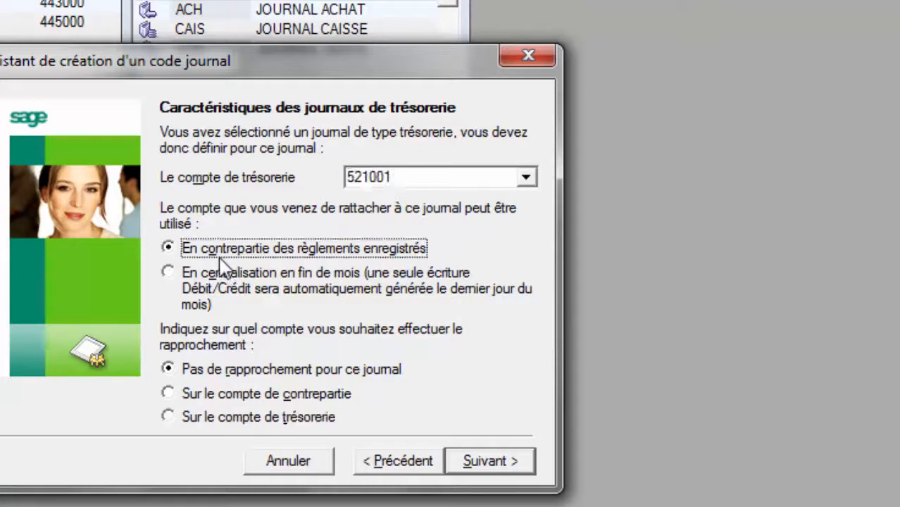
click(188, 397)
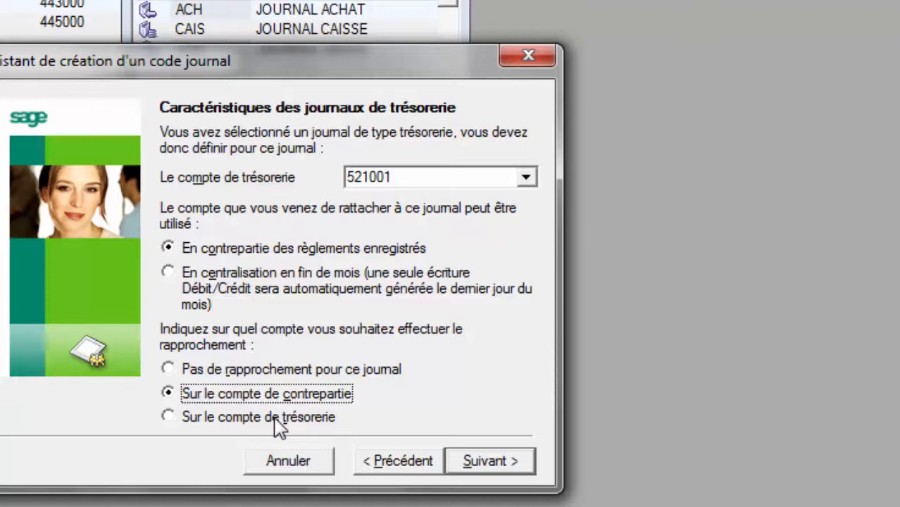
click(480, 467)
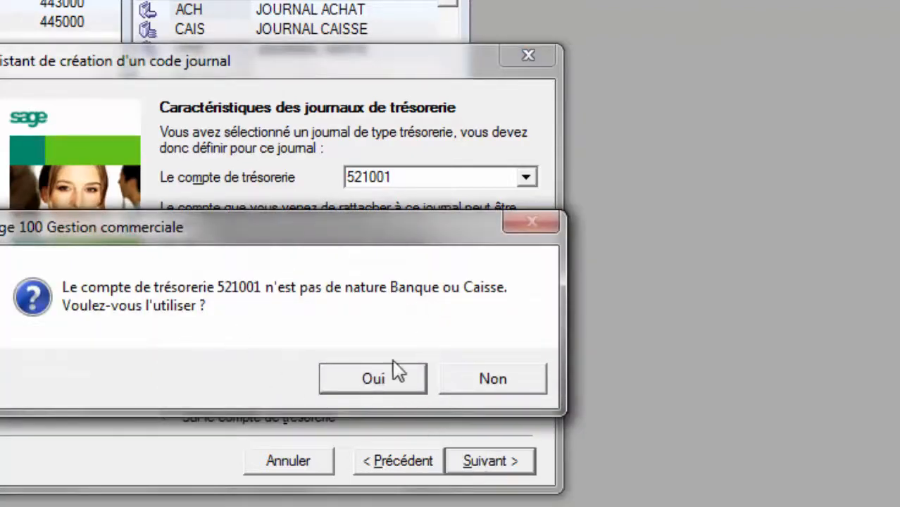
click(398, 381)
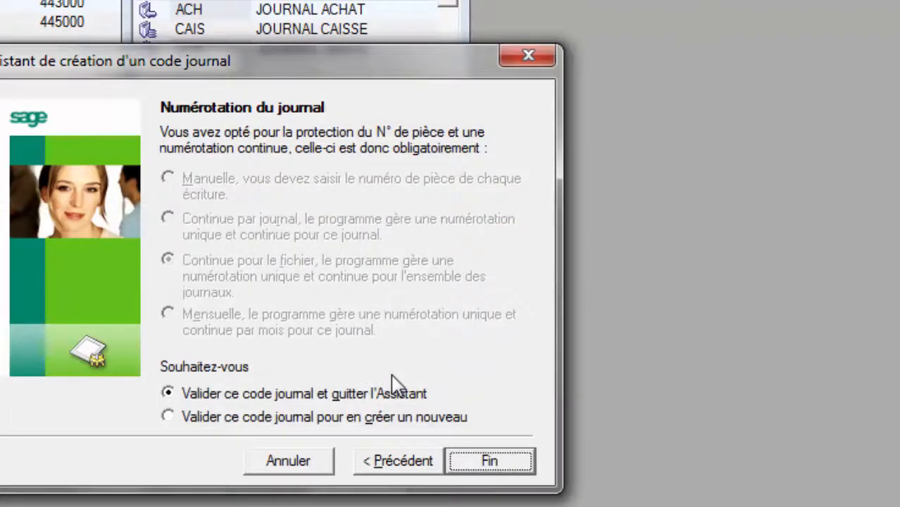
click(348, 415)
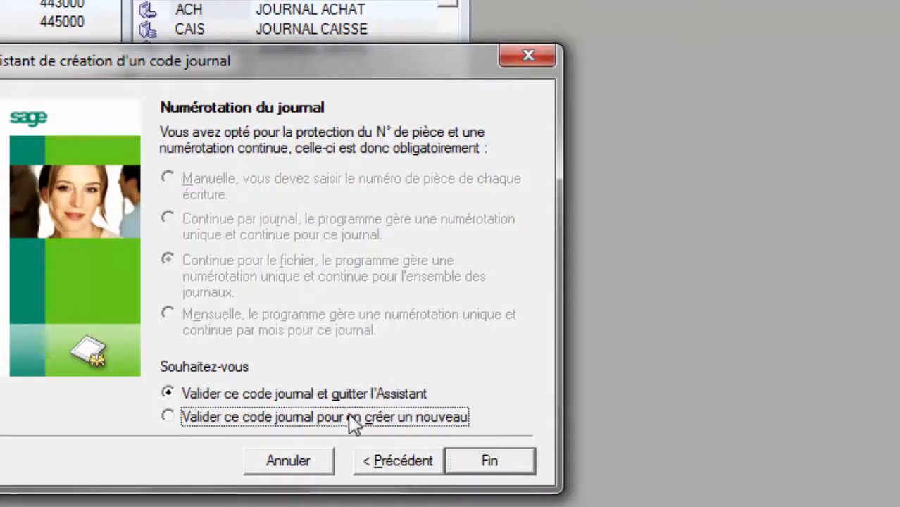
click(491, 464)
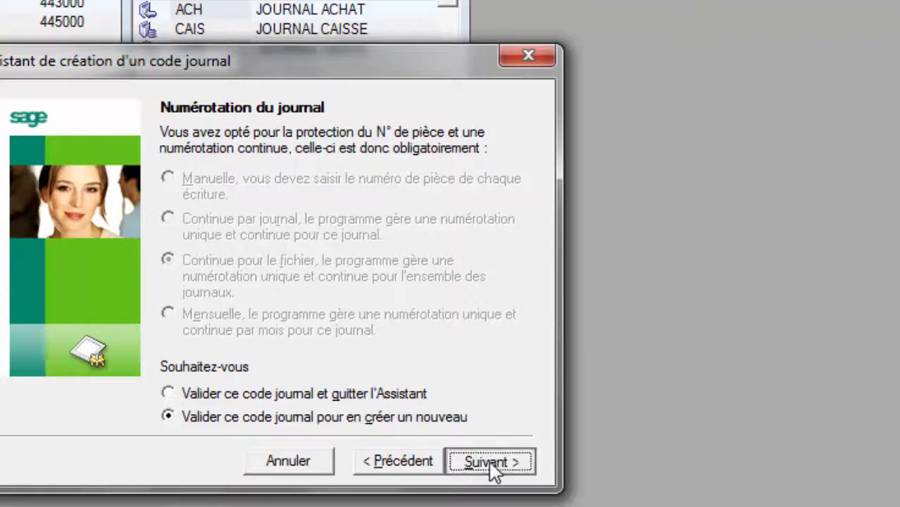
Step: Define a new Trésorerie journal with the code BICIS and the title JOURNAL BICIS, and continue to its treasury characteristics
click(528, 189)
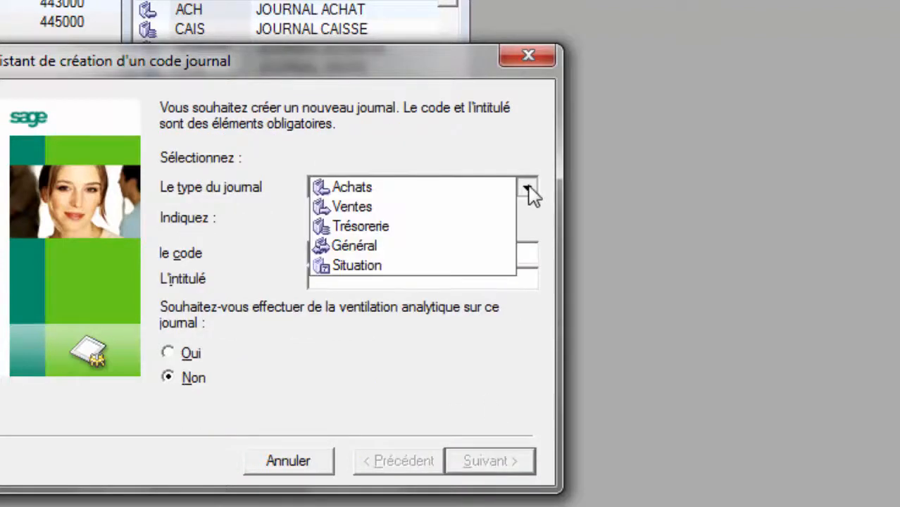
click(477, 236)
click(455, 250)
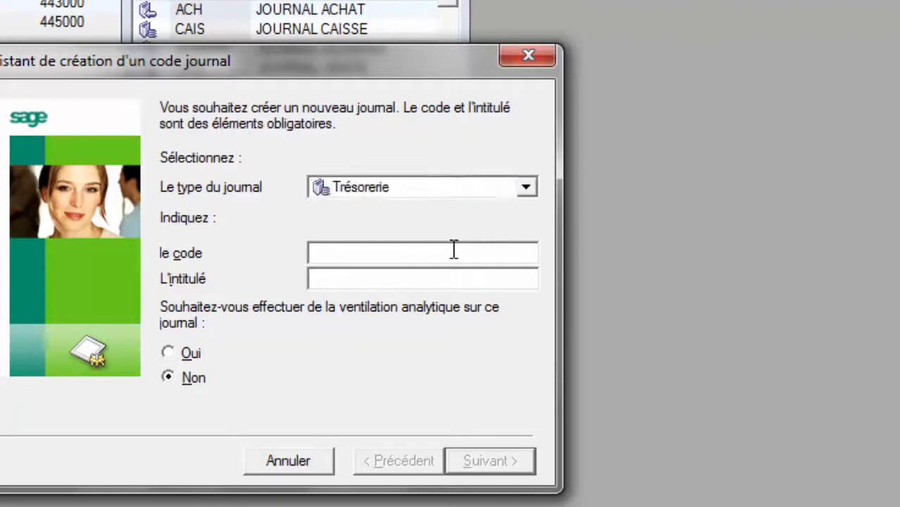
text(BICIS)
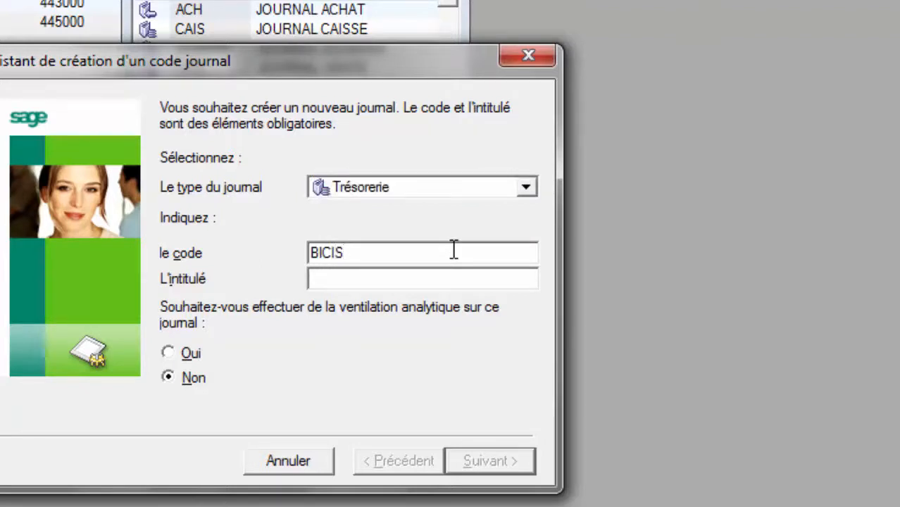
text(JOURN)
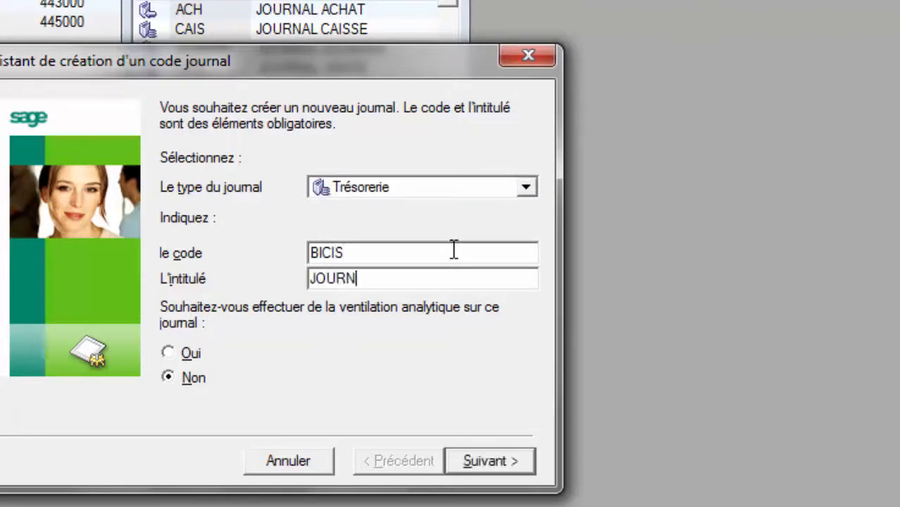
text(AL BIC)
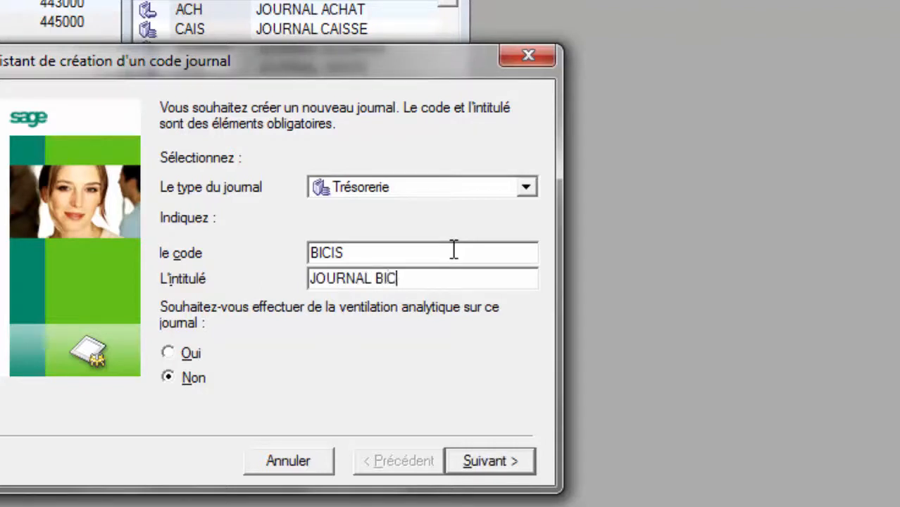
text(IS)
click(490, 460)
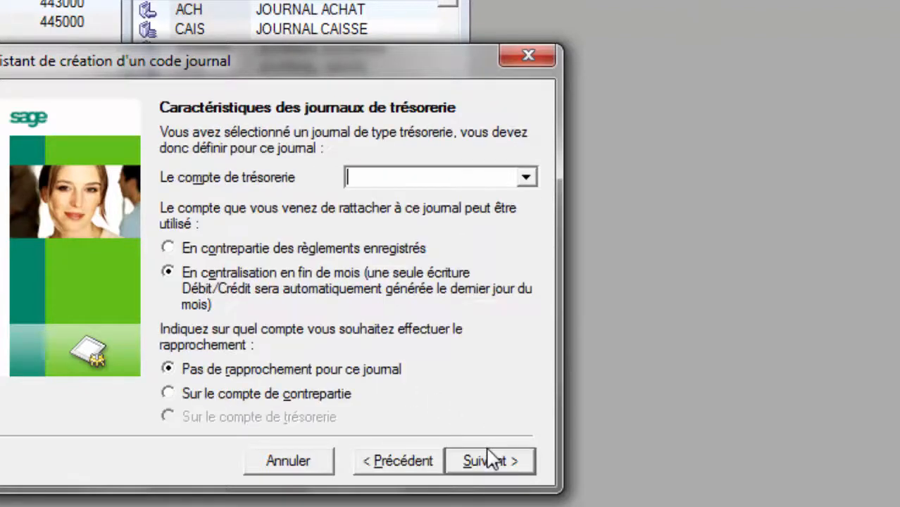
Step: Assign 521002 BICIS with En contrepartie des règlements enregistrés and rapprochement Sur le compte de contrepartie, and validate the journal with the option to create another
click(526, 179)
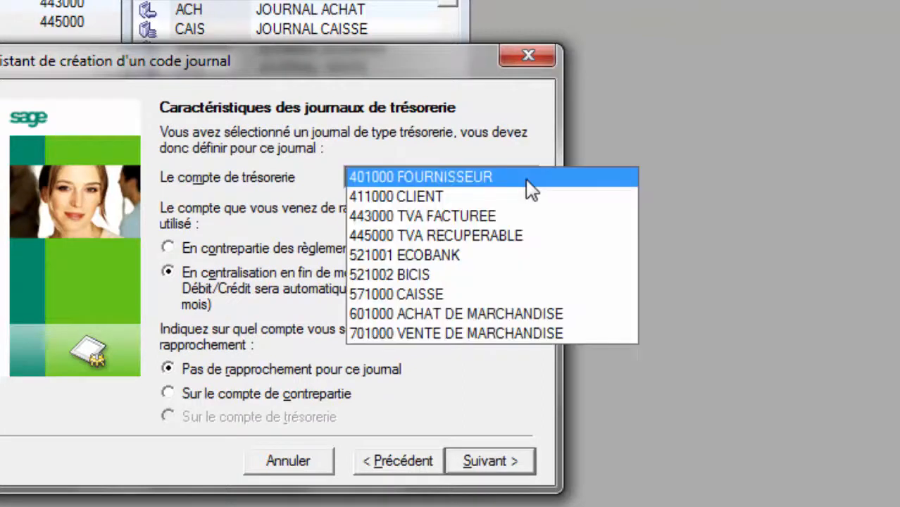
click(451, 279)
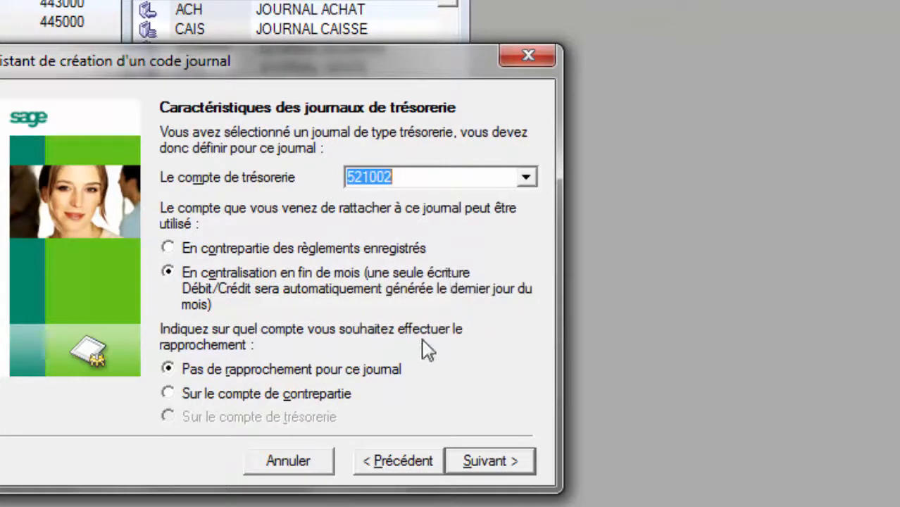
click(236, 248)
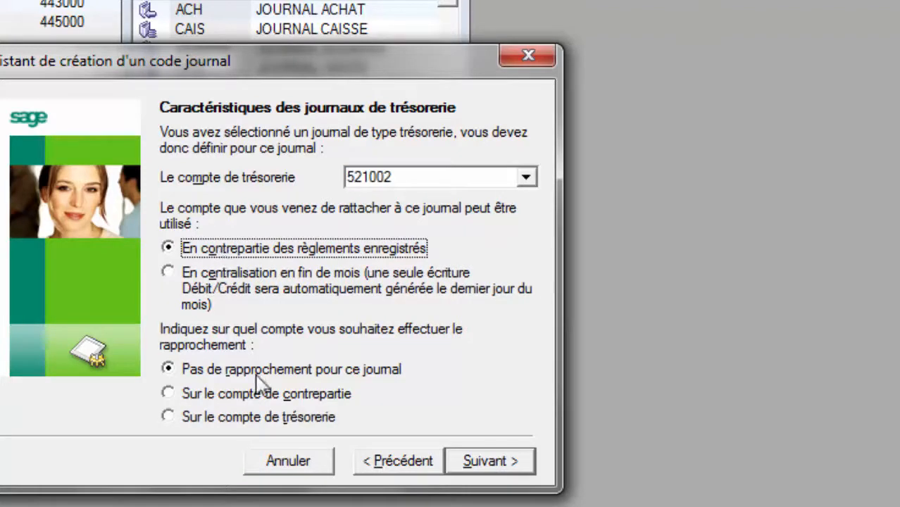
click(244, 397)
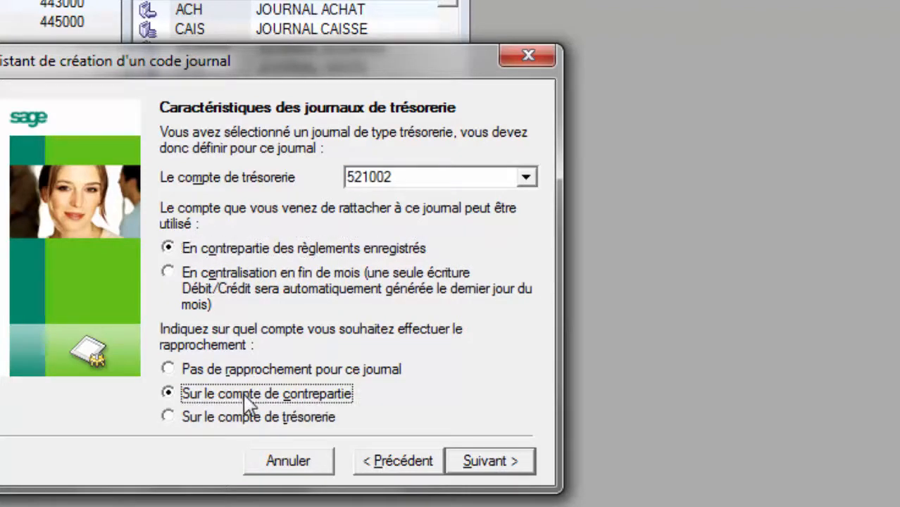
click(503, 466)
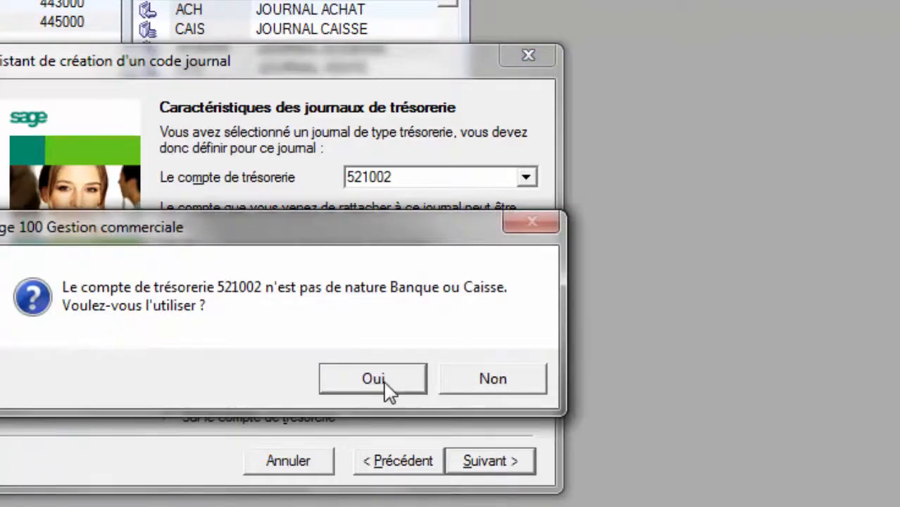
click(374, 381)
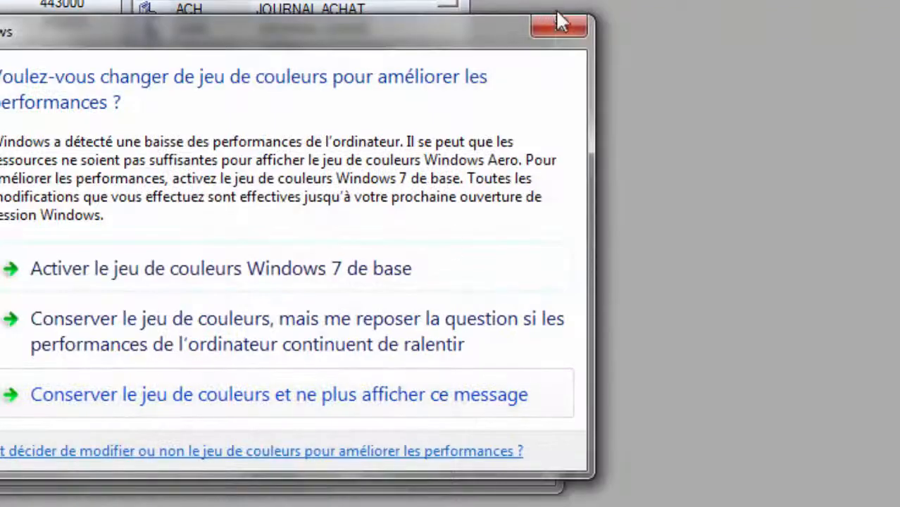
click(563, 29)
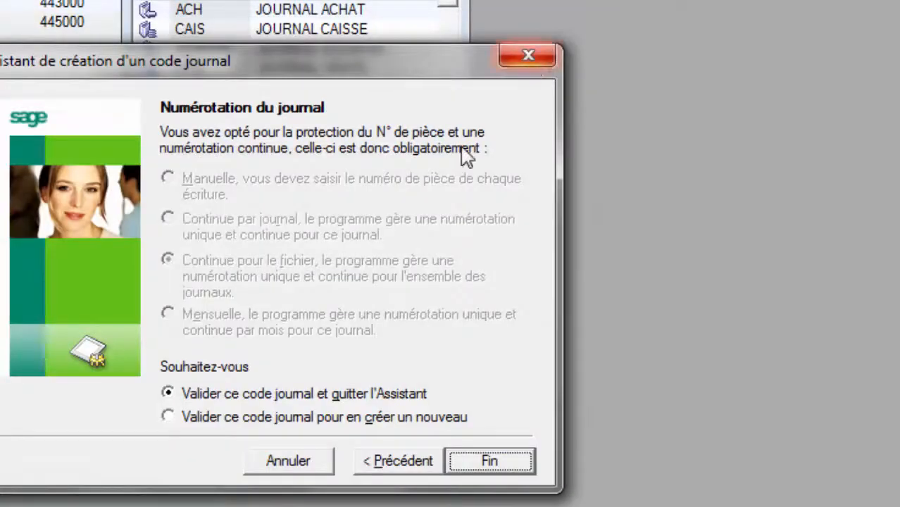
click(310, 415)
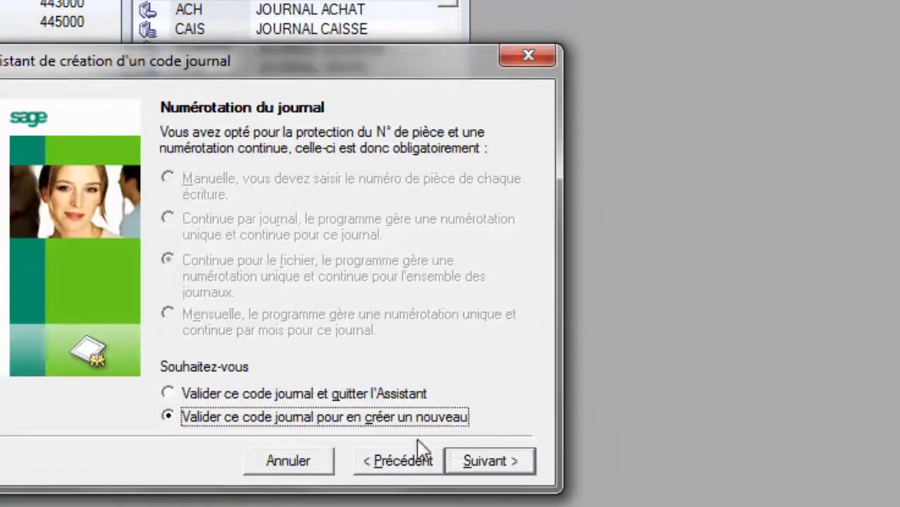
click(487, 463)
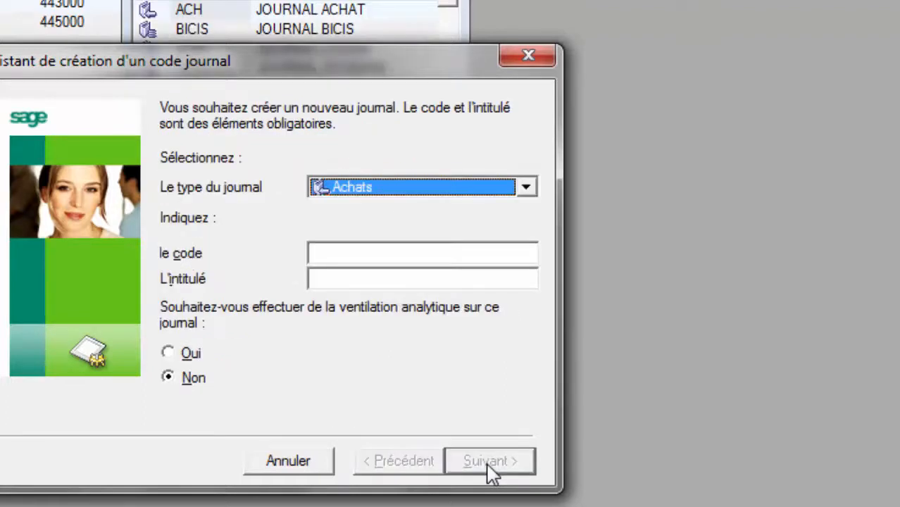
Step: Define a new Général journal with the code OD and the title JOURNAL DES OPERATIONS DIVERSES
click(526, 188)
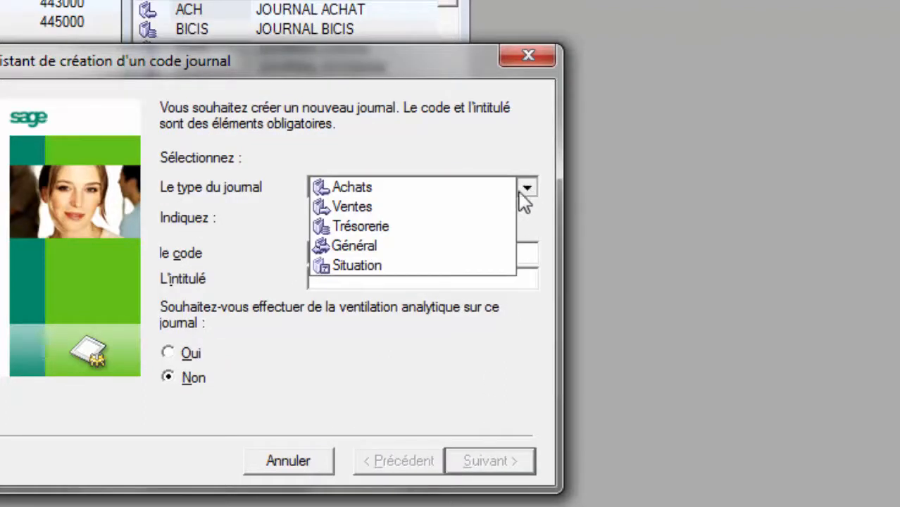
click(474, 246)
click(466, 250)
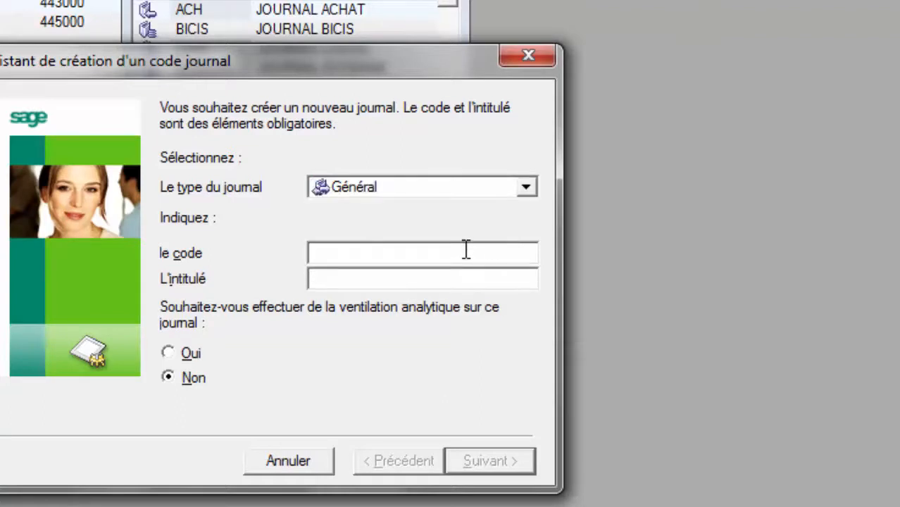
text(OD)
key(Tab)
text(JOU)
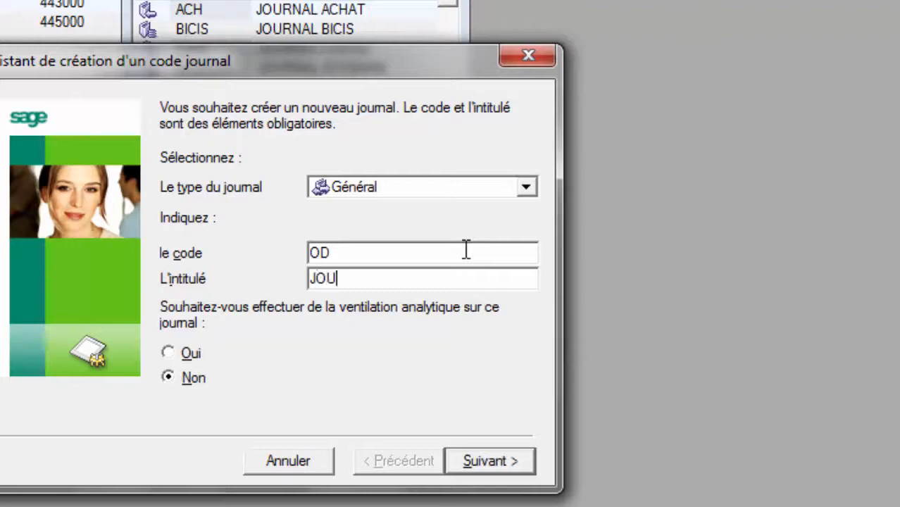
text(RNAL DES OPR)
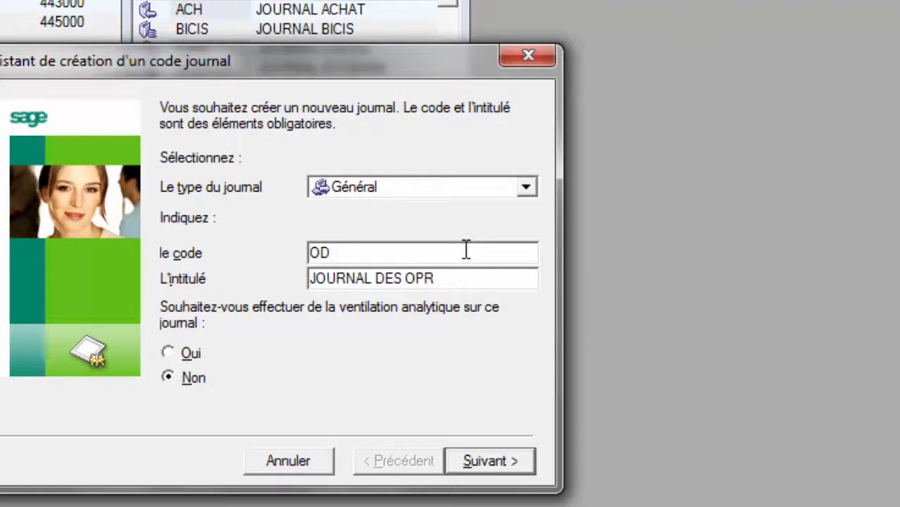
key(BackSpace)
text(ERATIONS )
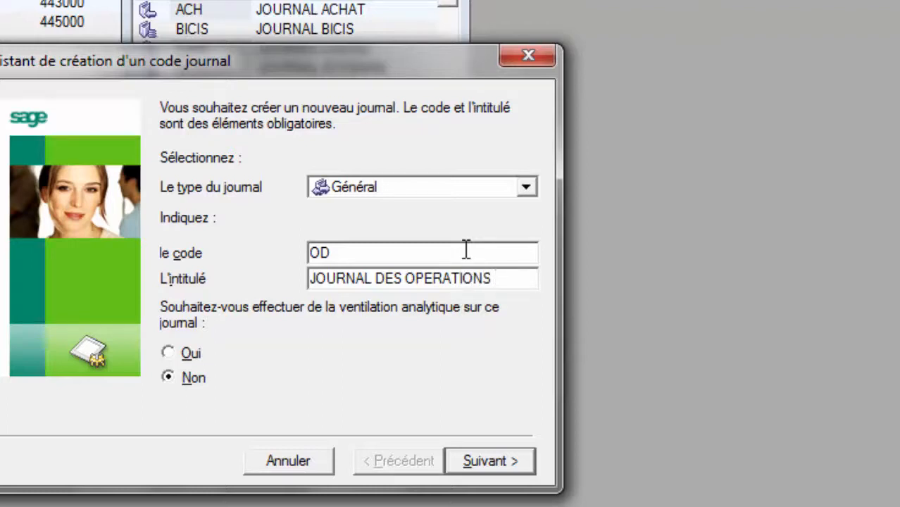
text(DIVERSER)
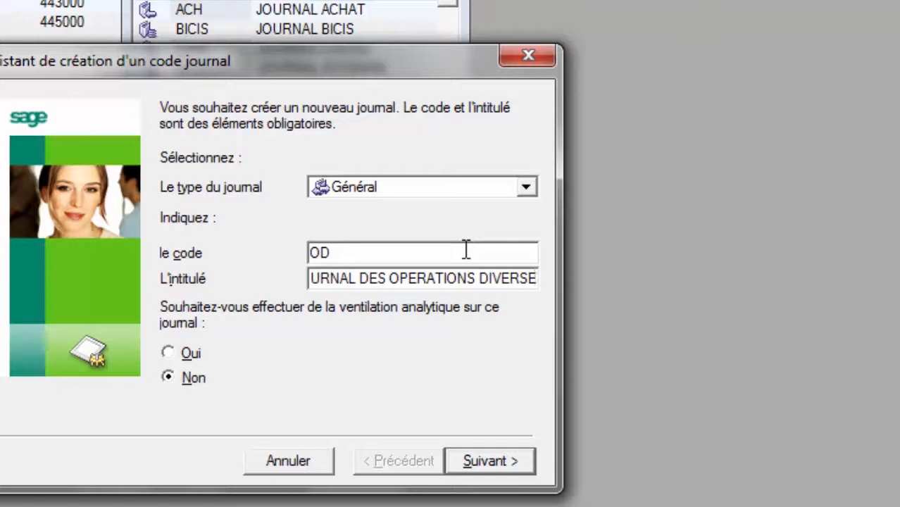
text(S)
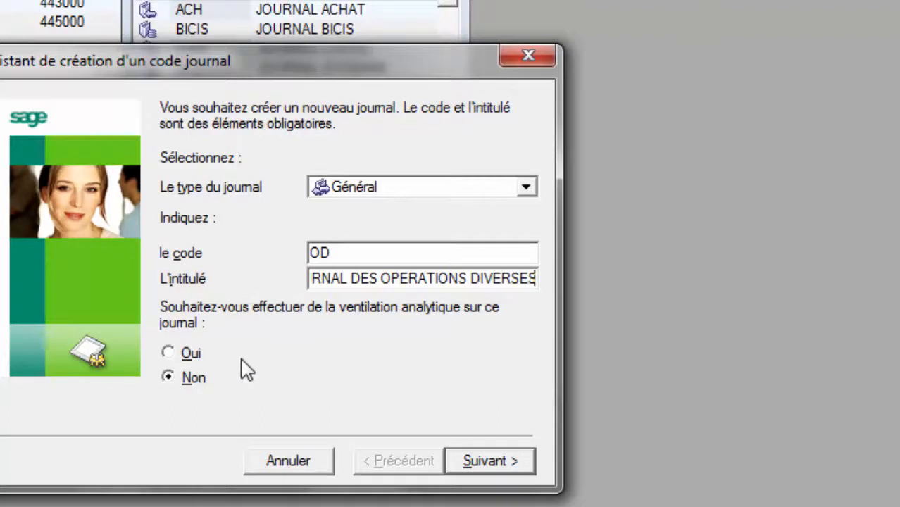
Step: Continue to the OD journal's numbering page and validate it with the option to create another journal
click(493, 462)
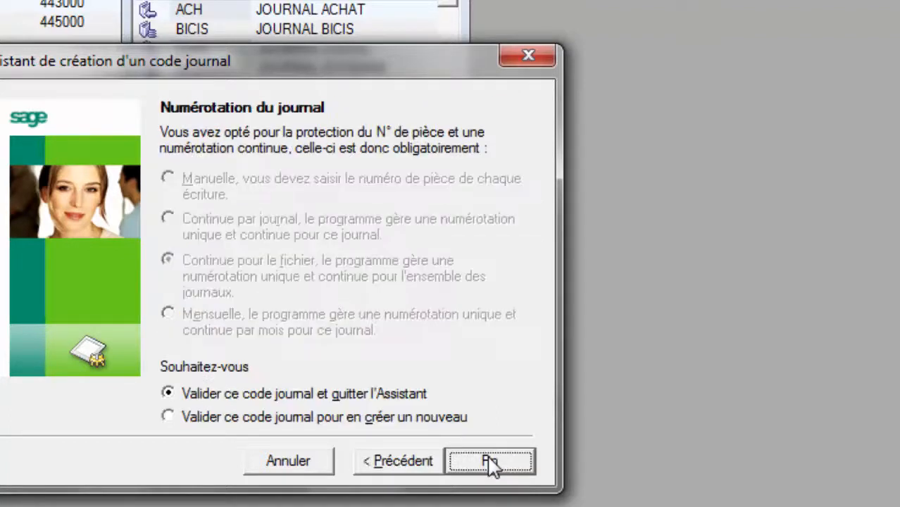
click(425, 419)
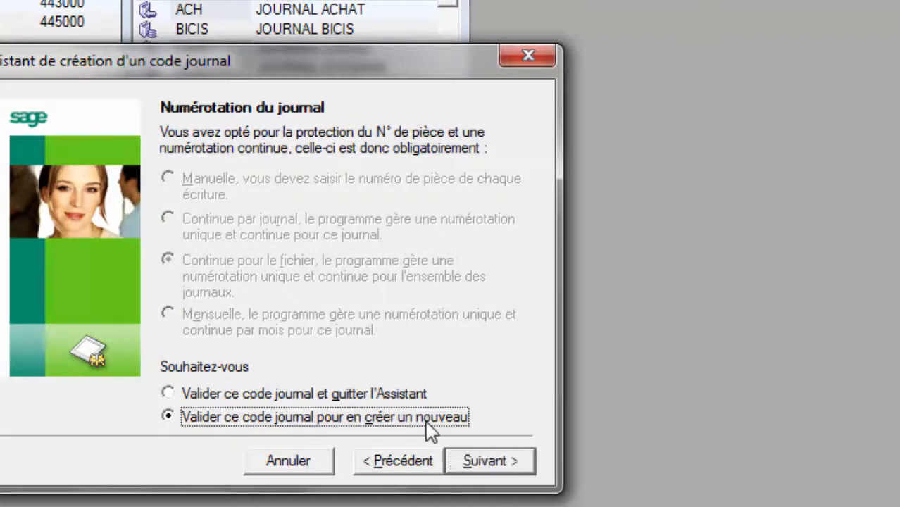
click(476, 461)
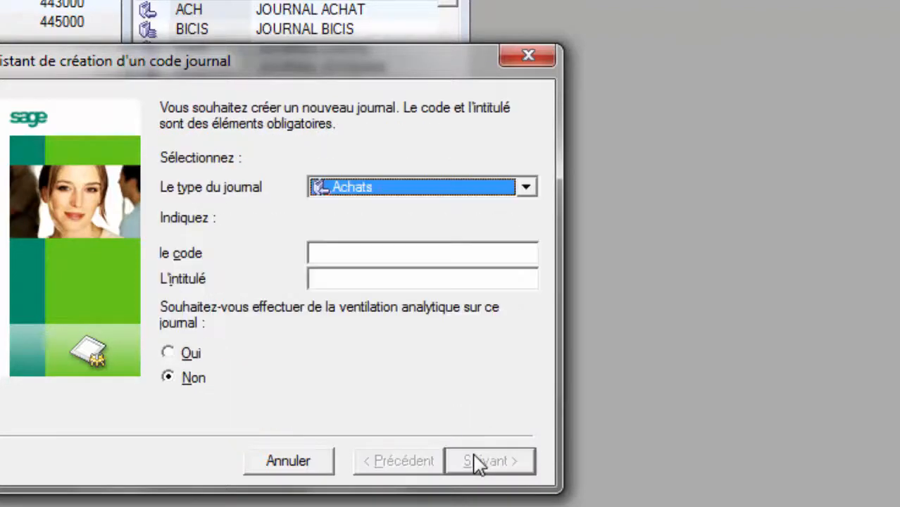
Step: Define a new Général journal with the code AN and the title JOURNAL DES A NOUVEAU, dismissing the Windows colour scheme prompt
click(529, 187)
click(449, 246)
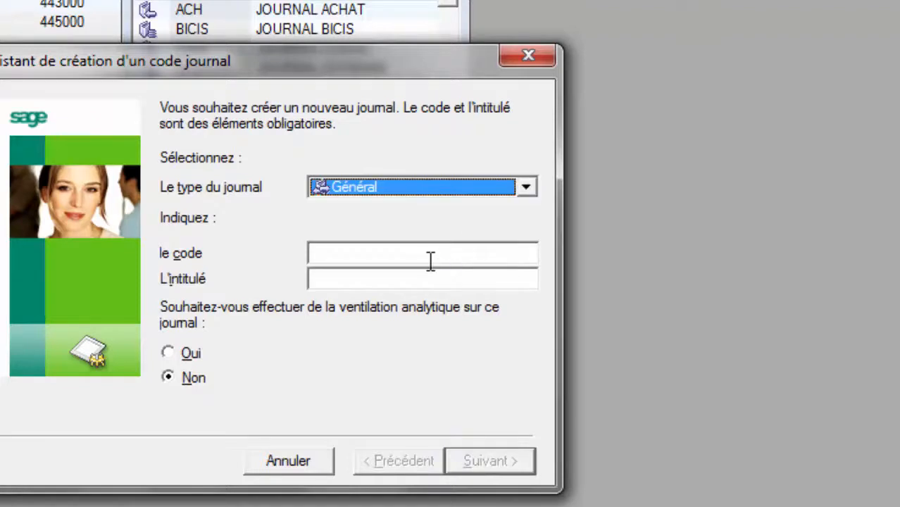
click(429, 254)
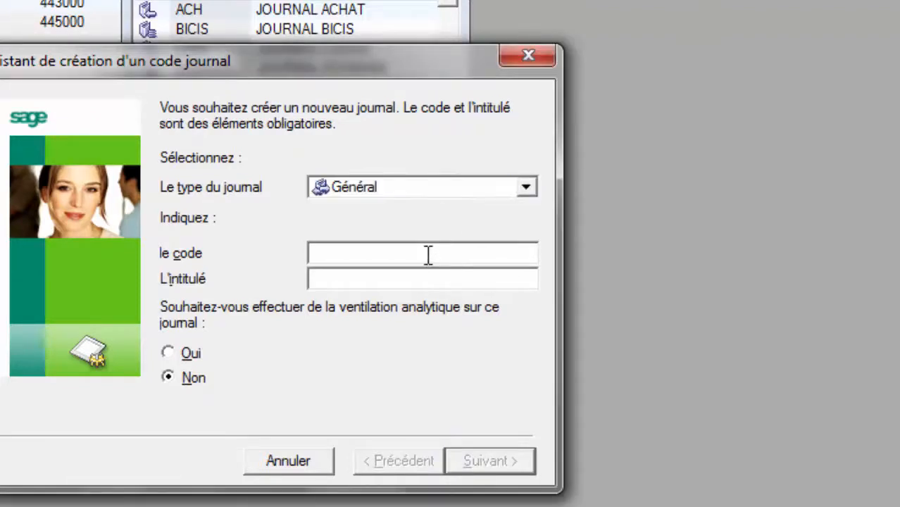
text(AN)
key(Tab)
text(JOURN)
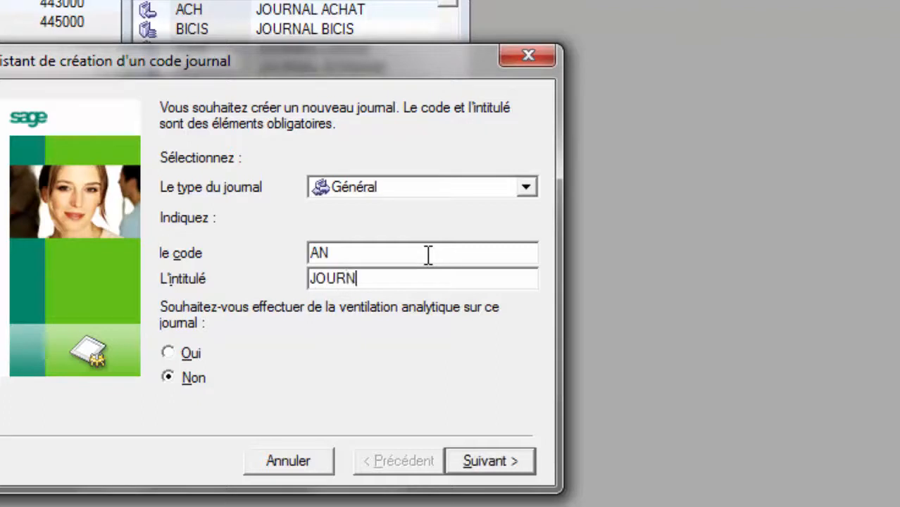
text(AL DES AN)
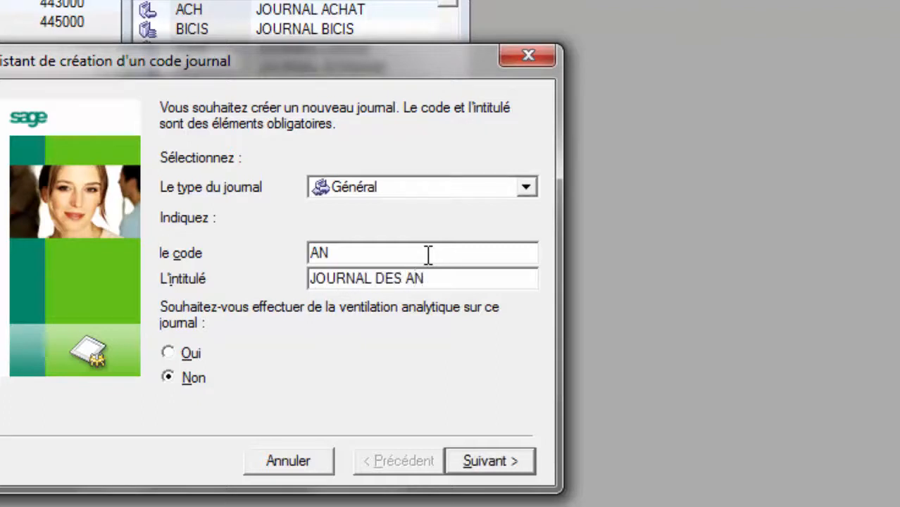
key(BackSpace)
text(NOUVEAU)
click(426, 279)
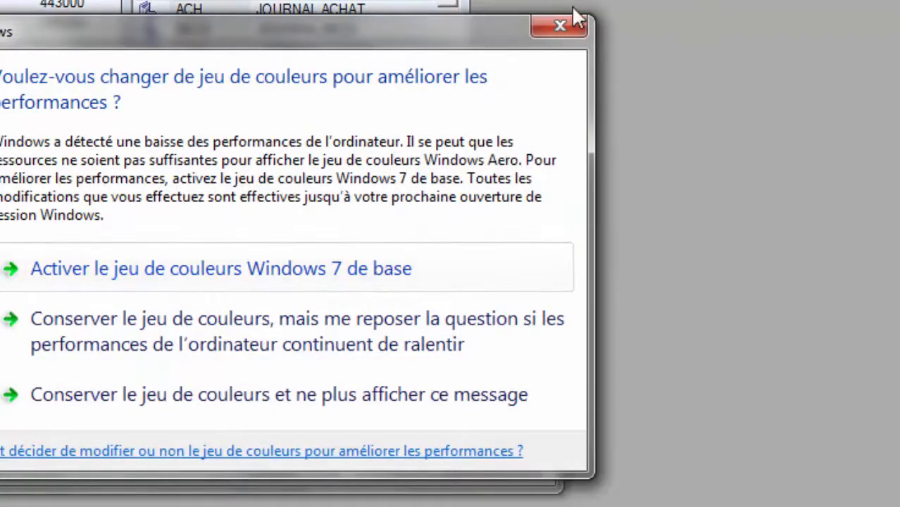
click(572, 21)
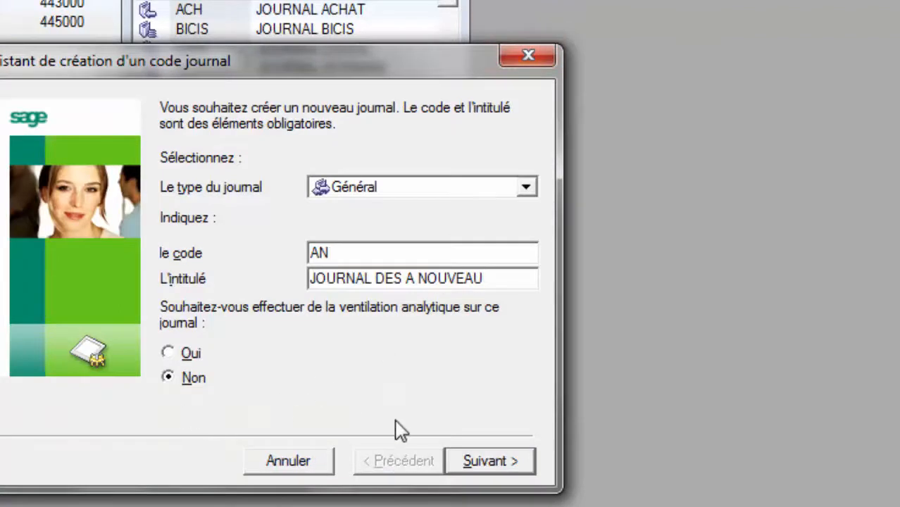
Step: Validate the AN journal and quit the assistant, and close the journal codes list and the Taux de taxes list
click(504, 465)
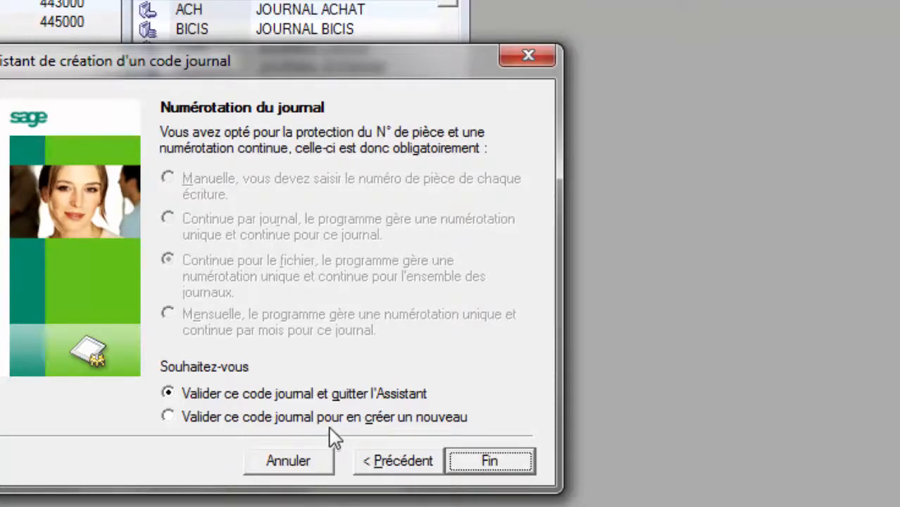
click(479, 463)
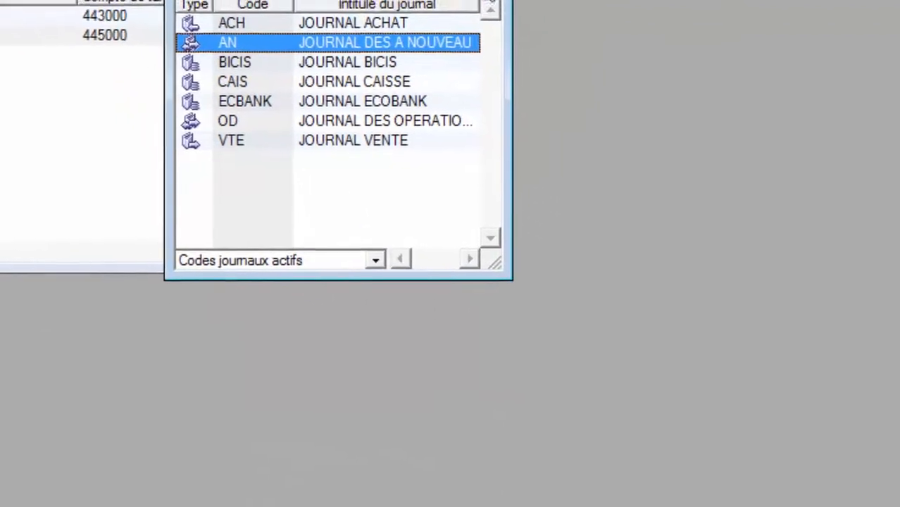
click(533, 1)
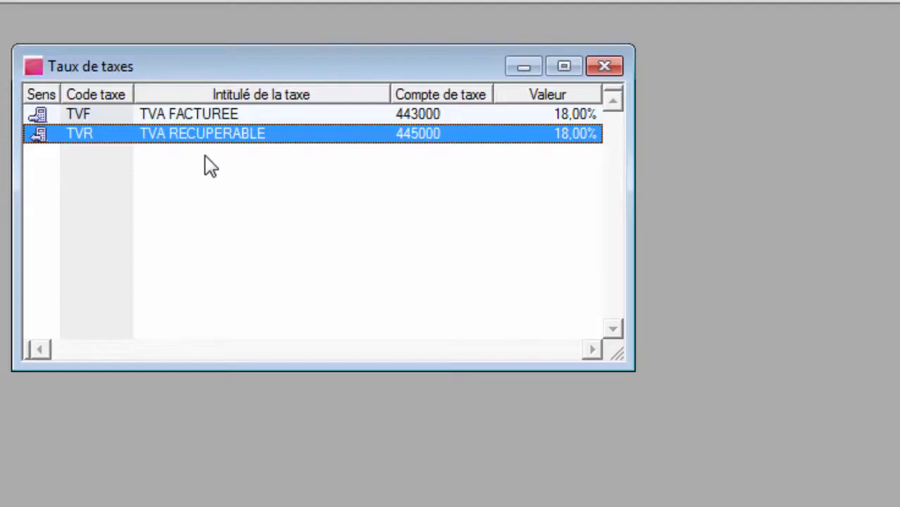
click(605, 67)
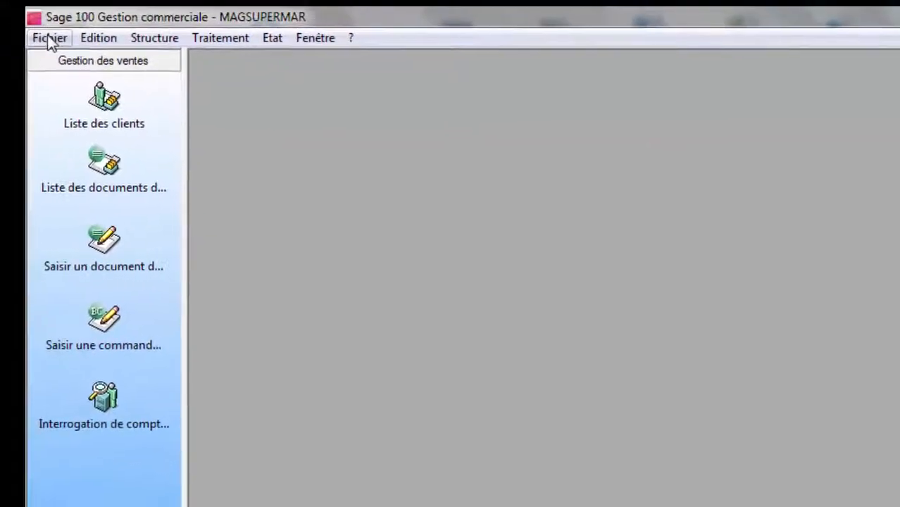
Step: Switch to Sage 100 Comptabilité and examine its list of journal codes, closing the list
click(49, 37)
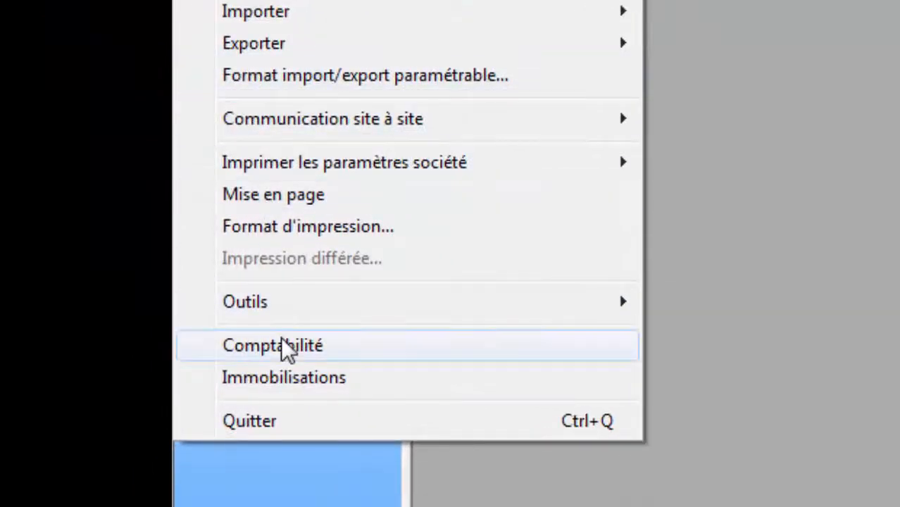
click(232, 336)
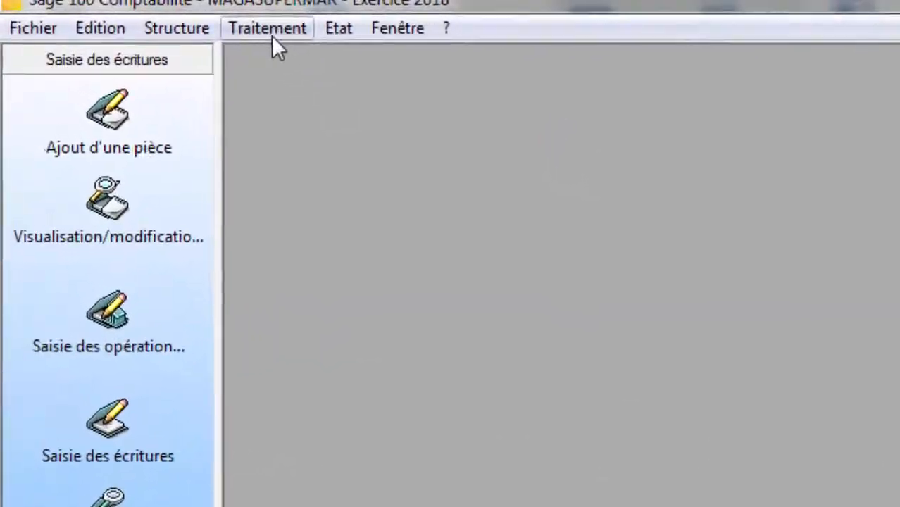
click(197, 31)
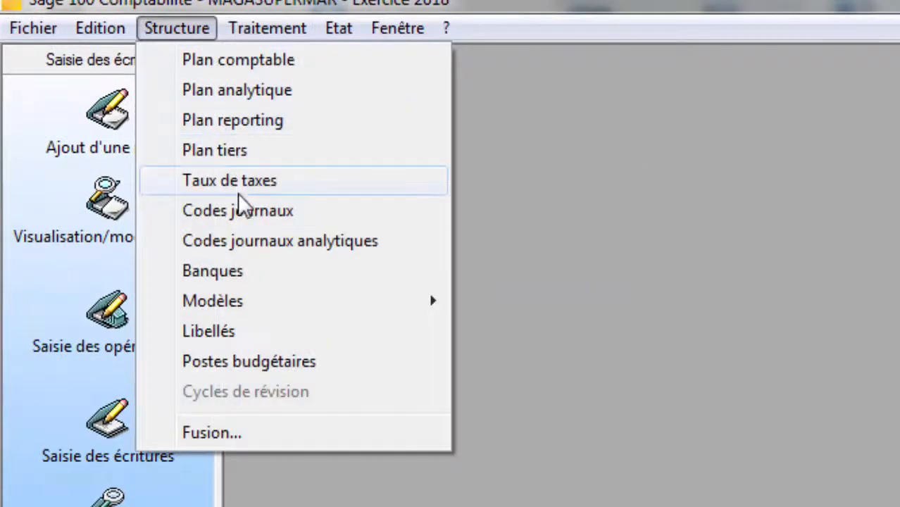
click(241, 210)
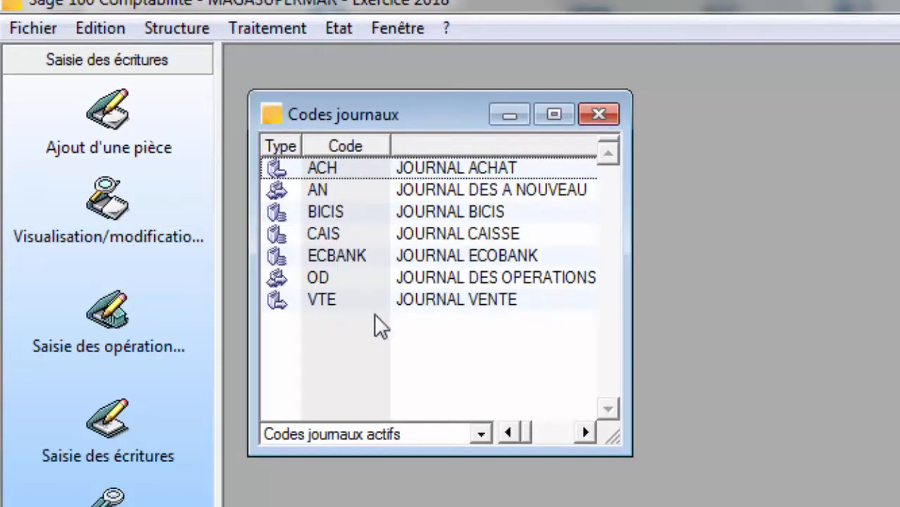
click(612, 124)
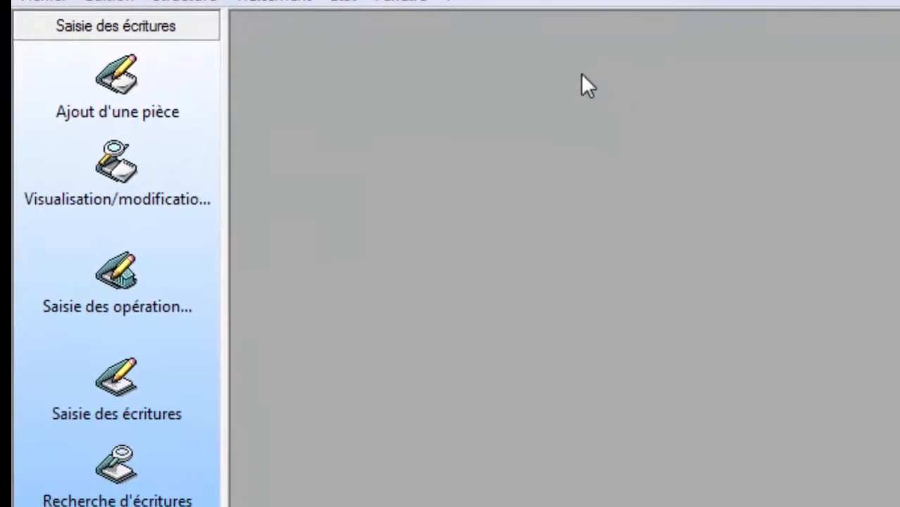
Step: Switch back from Sage 100 Comptabilité to Sage 100 Gestion commerciale
click(44, 2)
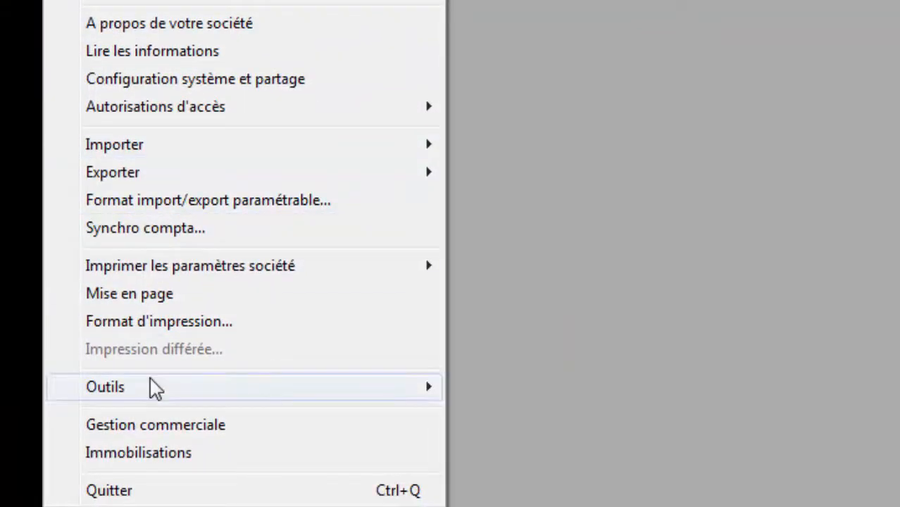
mouse_move(149, 399)
click(153, 425)
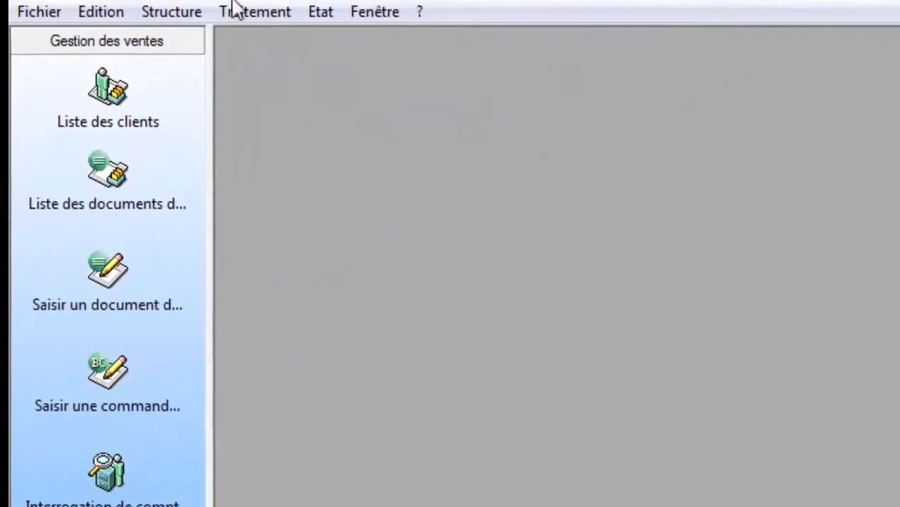
click(253, 12)
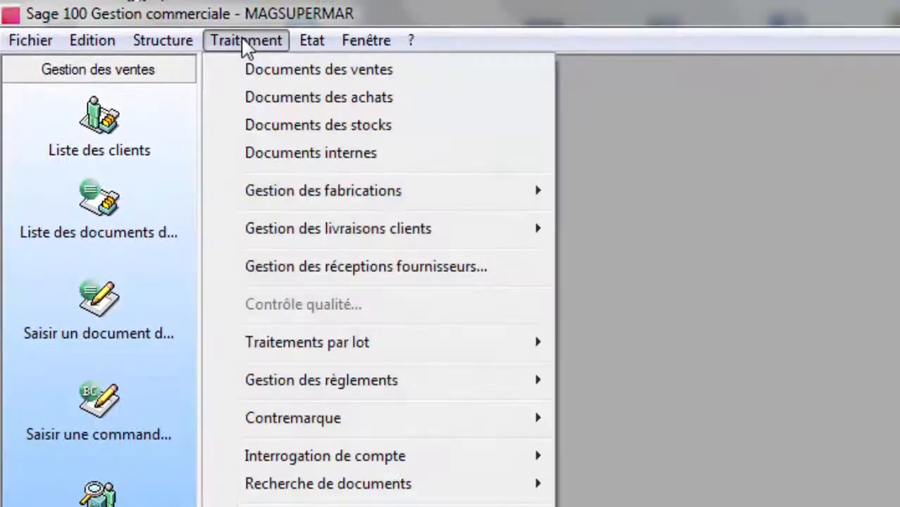
mouse_move(206, 22)
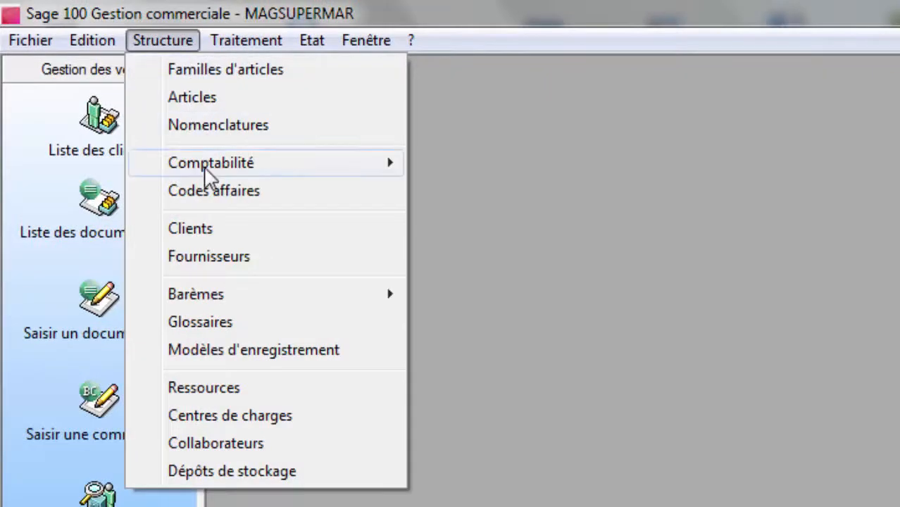
mouse_move(261, 165)
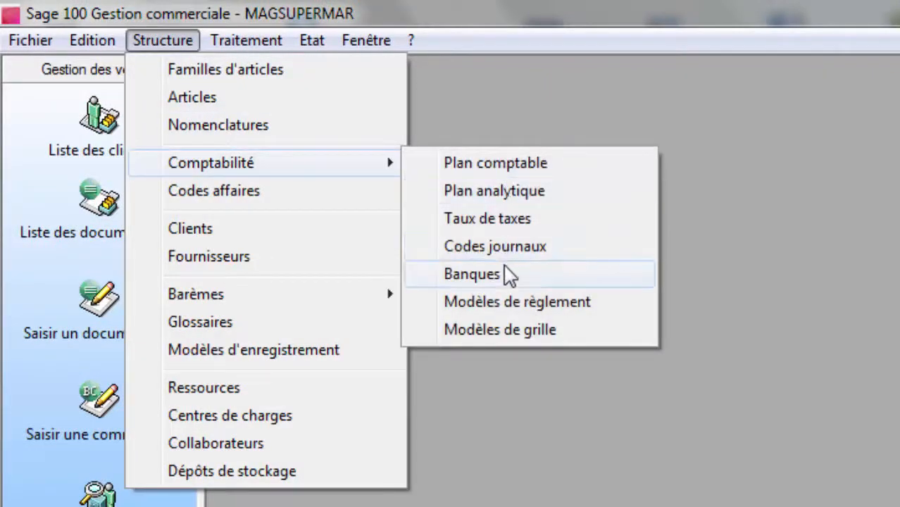
click(832, 307)
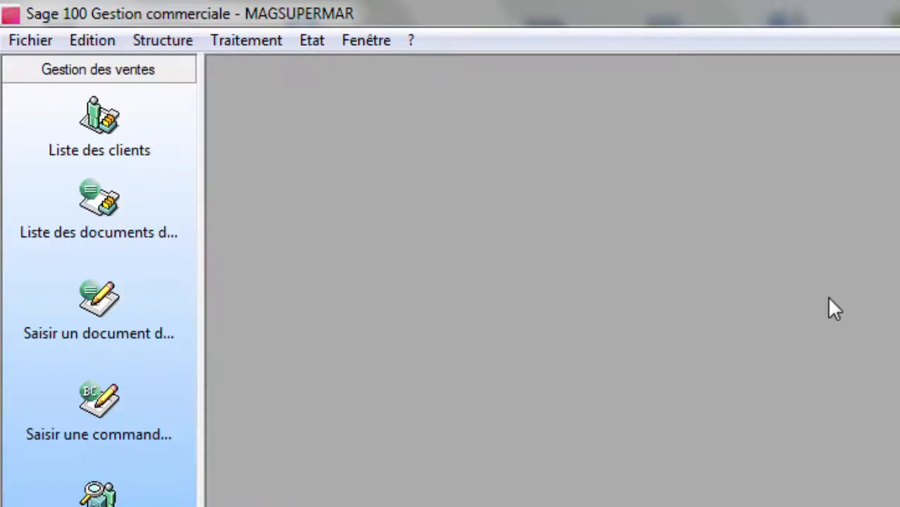
Step: Open the customer list and start a new customer record
click(167, 43)
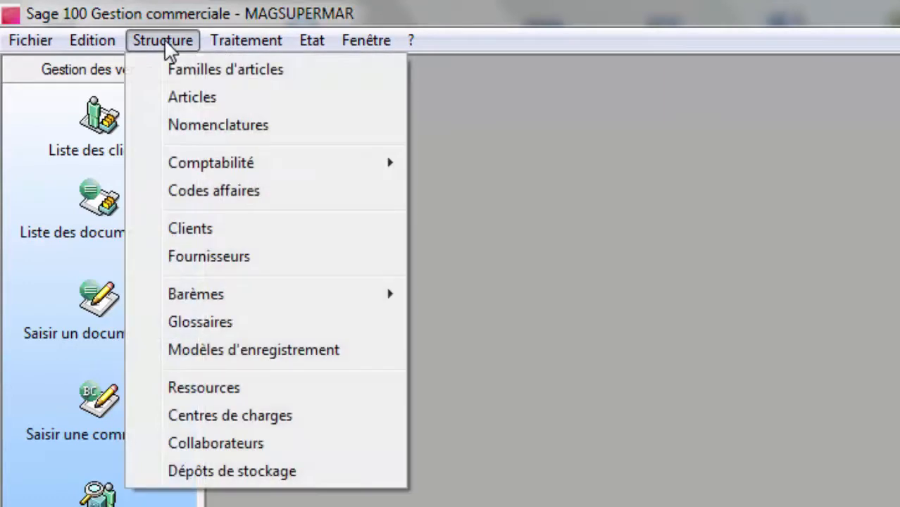
click(221, 234)
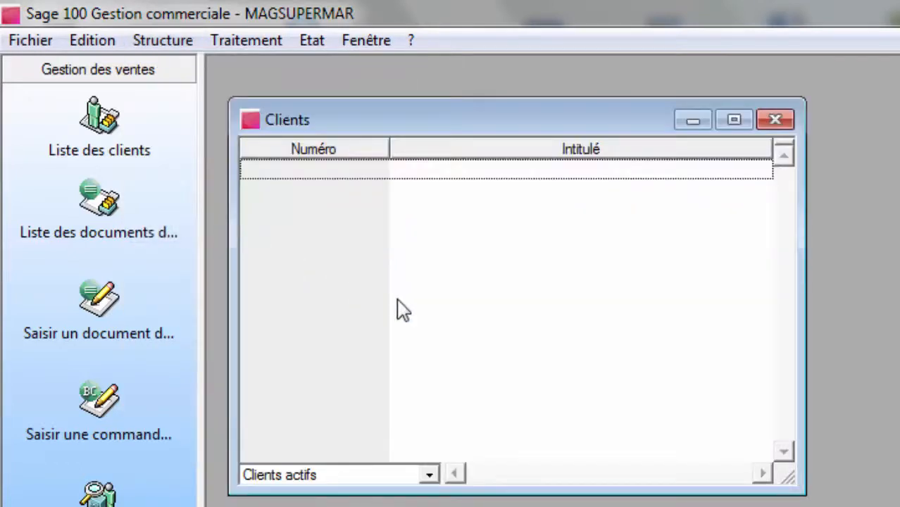
right_click(432, 323)
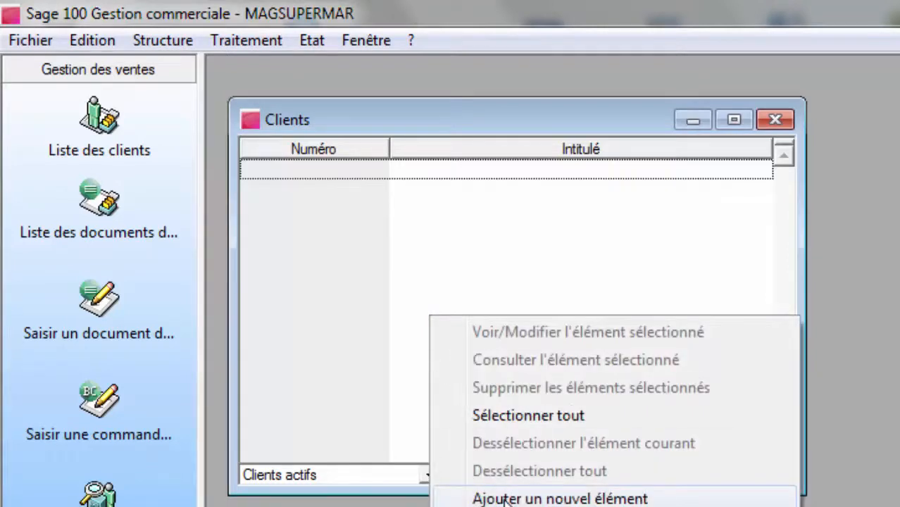
click(365, 320)
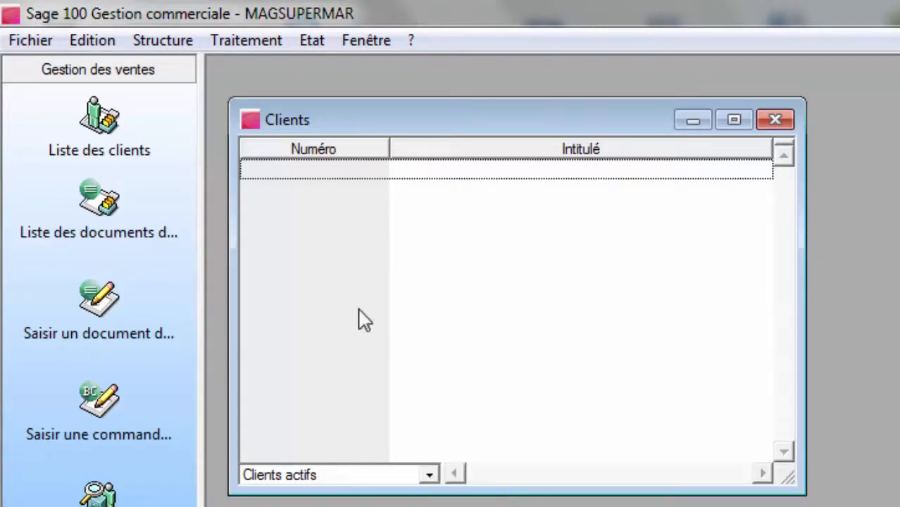
key(ctrl+j)
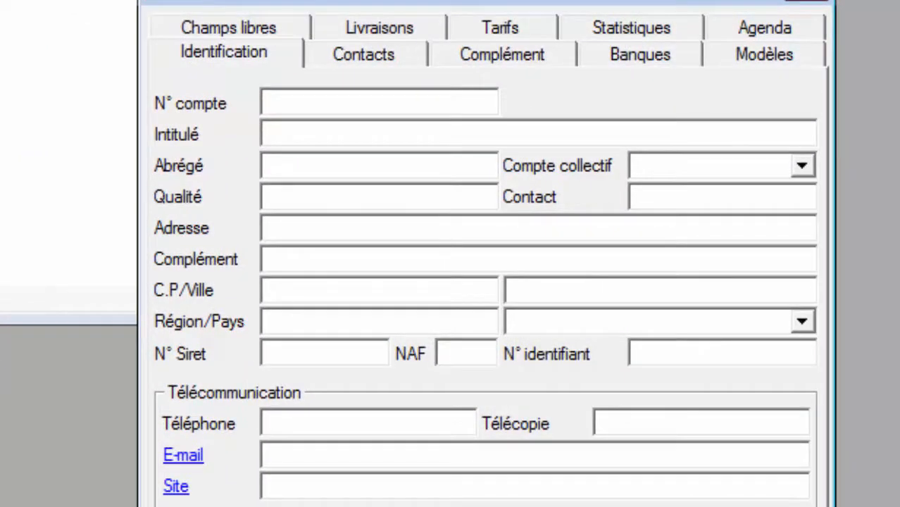
Step: Enter the wholesale customer's account number and name on the identification page, accepting the proposed short name
text(411001)
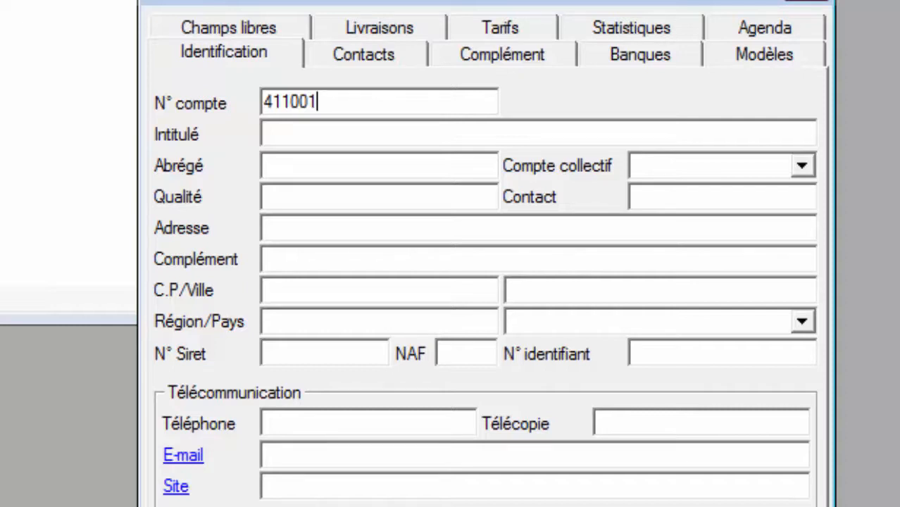
key(Tab)
text(GRO)
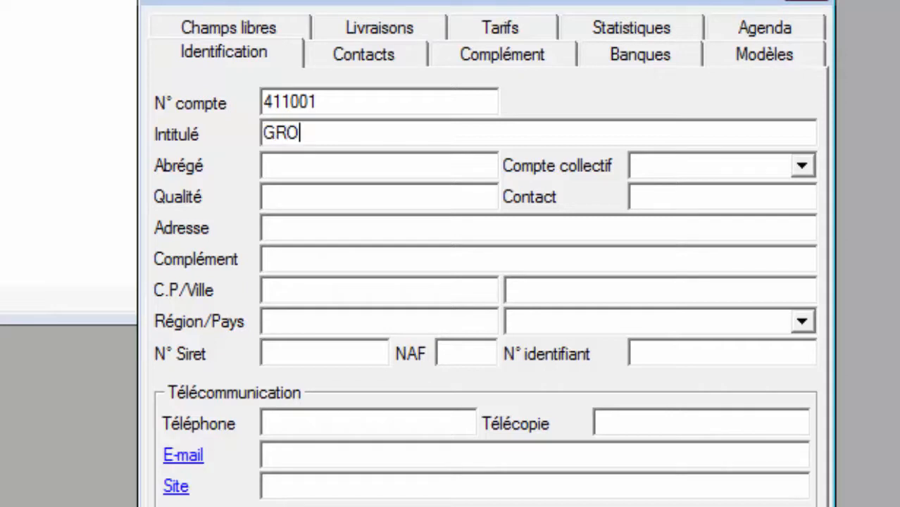
text(SSI)
key(BackSpace)
key(BackSpace)
text(SISTE )
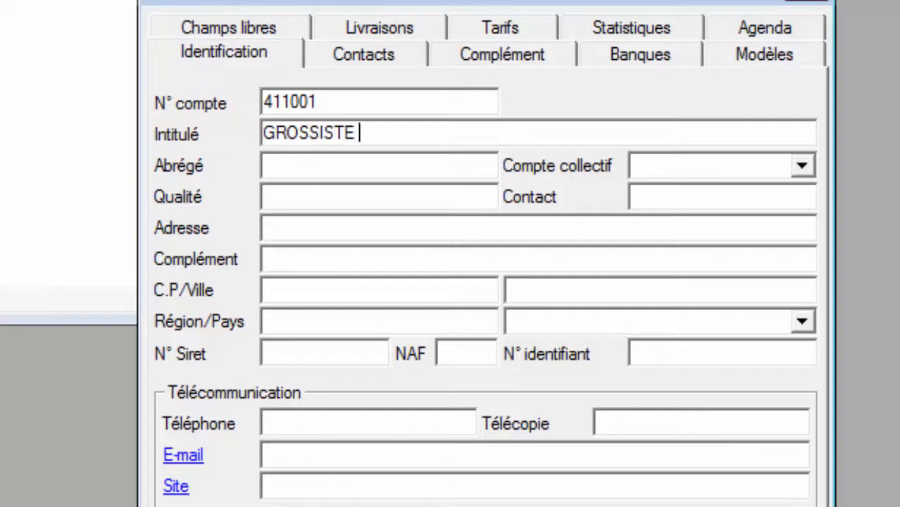
text(DIALLO)
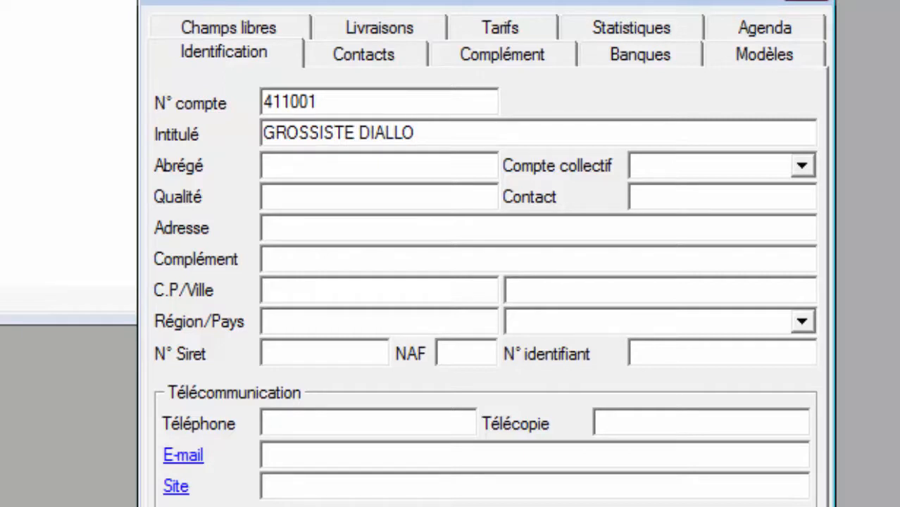
key(Tab)
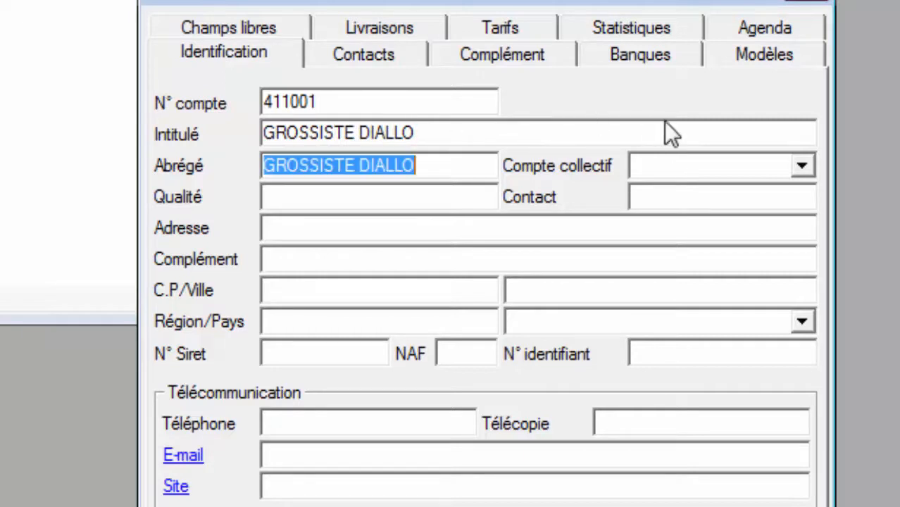
Step: Assign the collective account 411000 CLIENT to the customer and close the record, dismissing the Windows colour scheme prompt
click(803, 166)
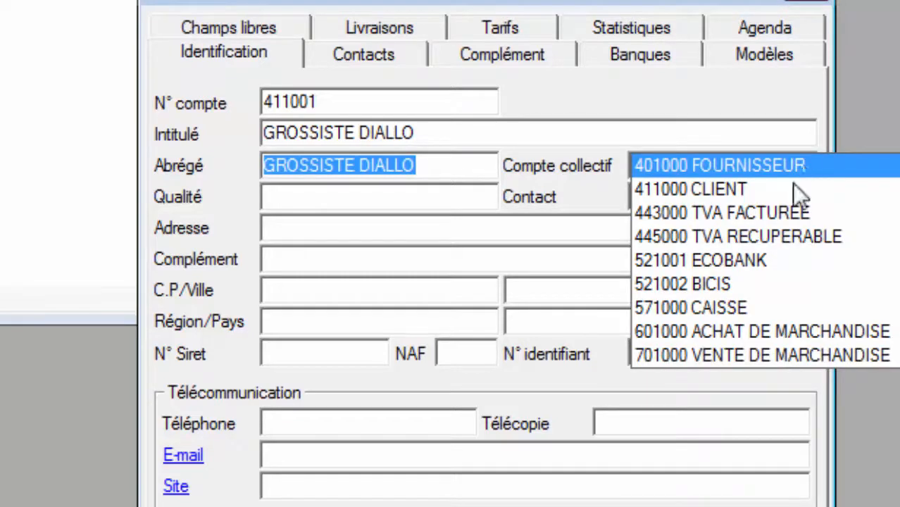
click(761, 196)
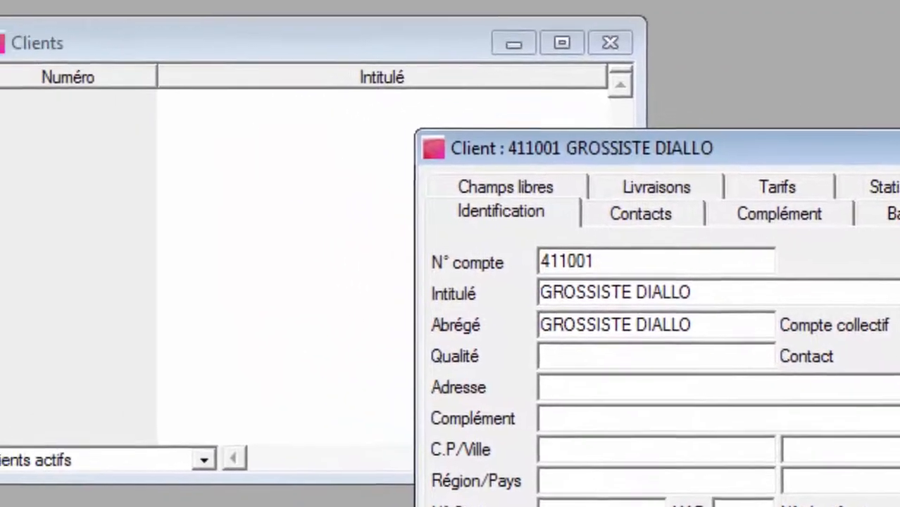
click(895, 147)
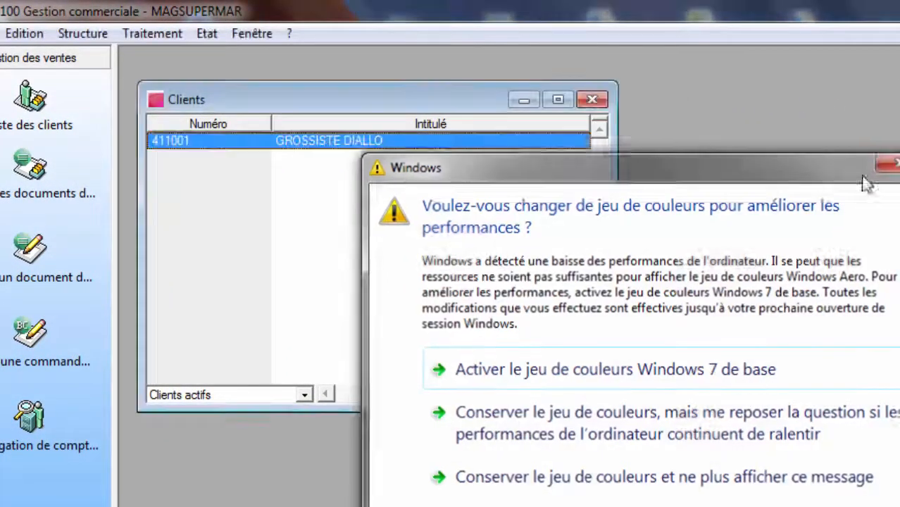
click(889, 165)
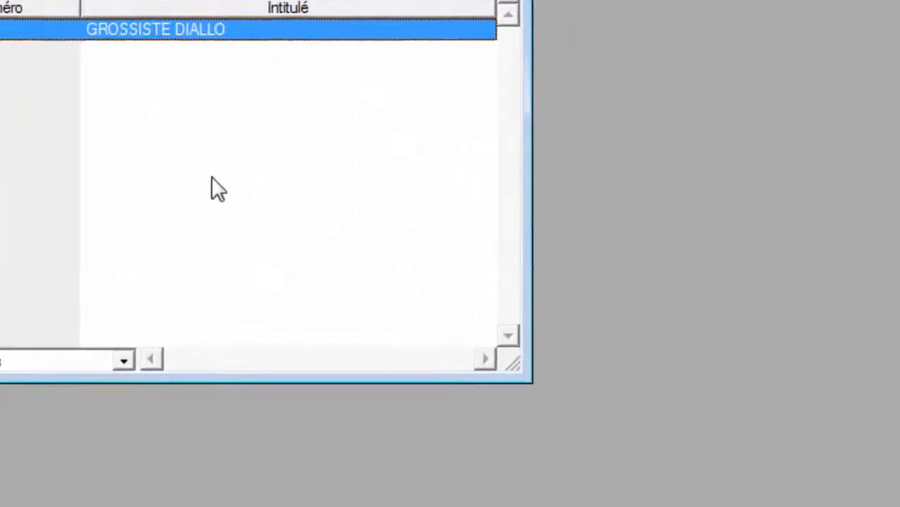
key(ctrl+j)
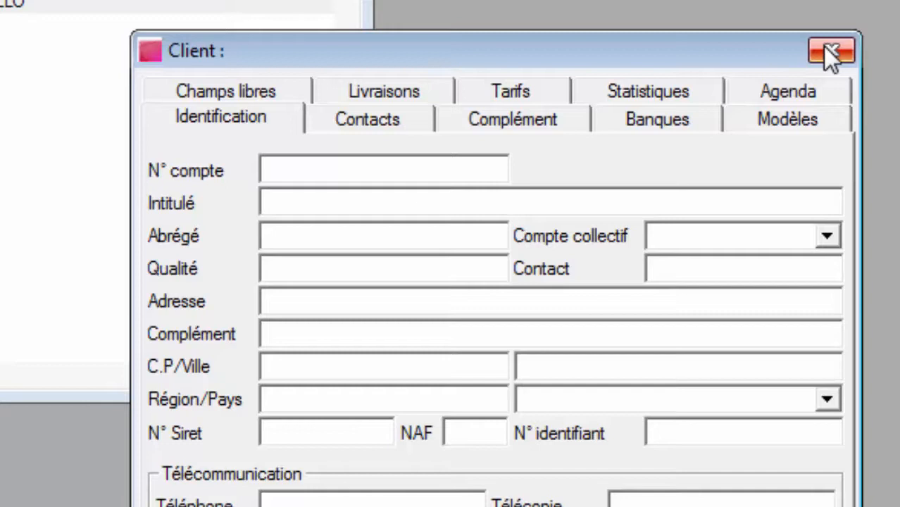
click(274, 202)
click(830, 49)
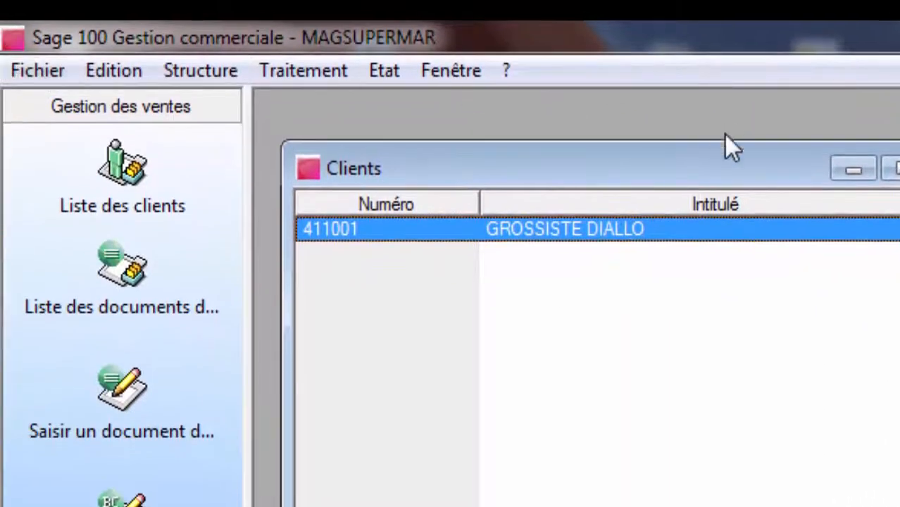
Step: Open the Type tiers options in the company settings of MAGSUPERMAR
click(47, 72)
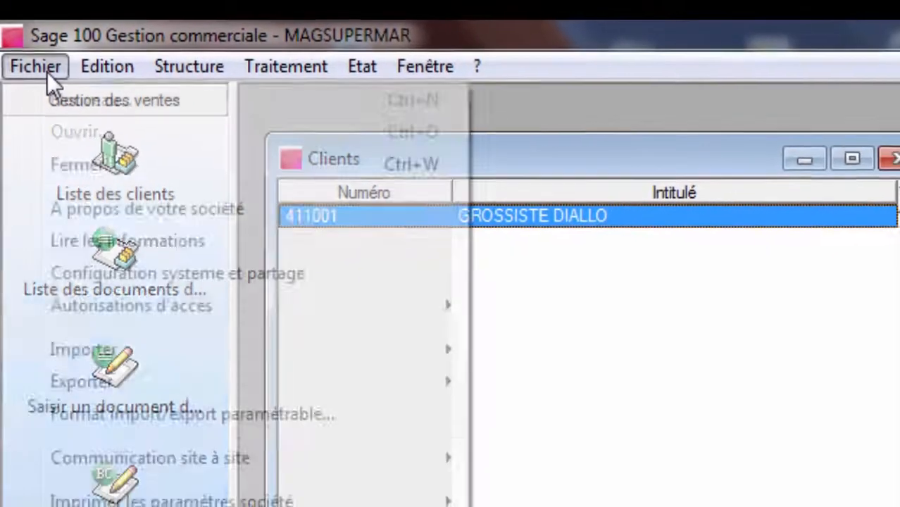
click(83, 182)
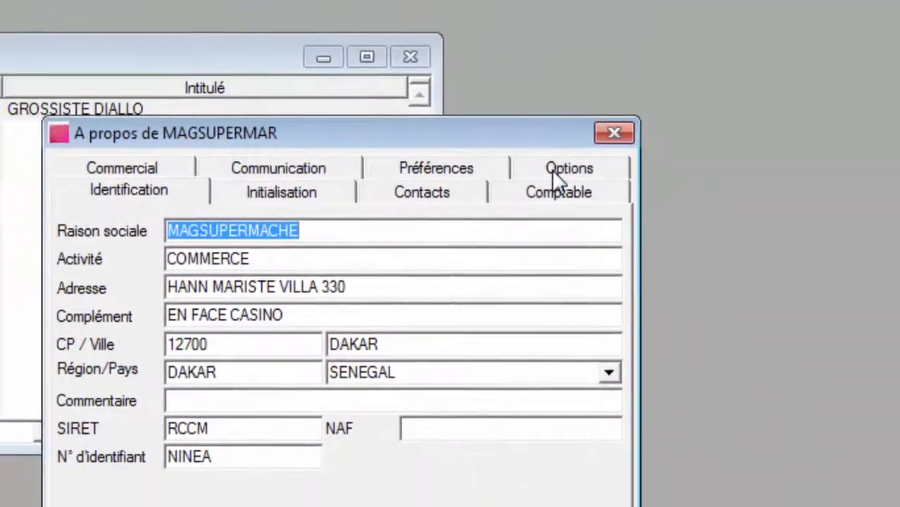
click(554, 171)
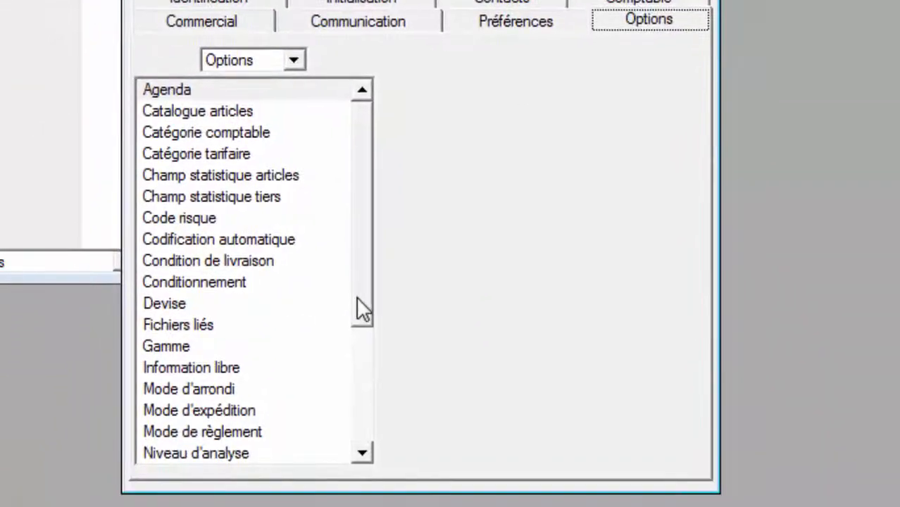
drag(356, 296, 358, 444)
click(221, 430)
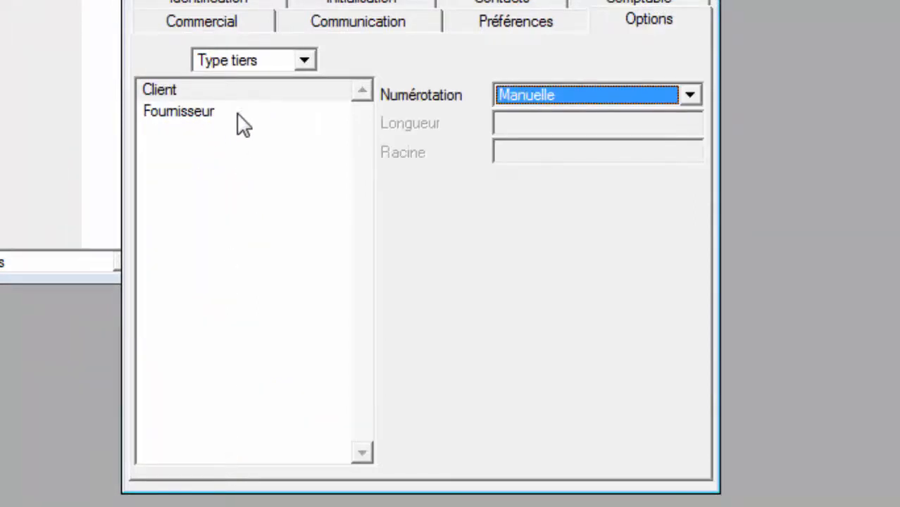
Step: Set the Client third-party type to Automatique numbering with a length of 6 and the root 411
click(257, 90)
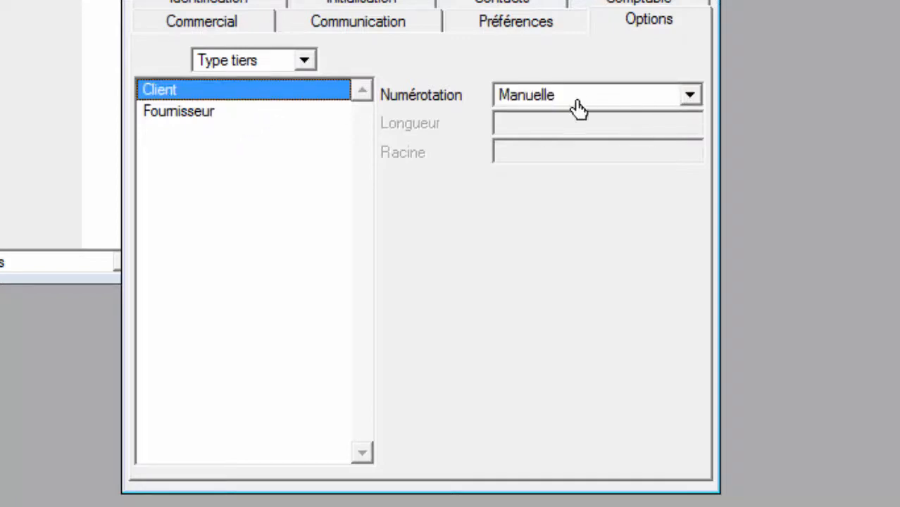
click(688, 101)
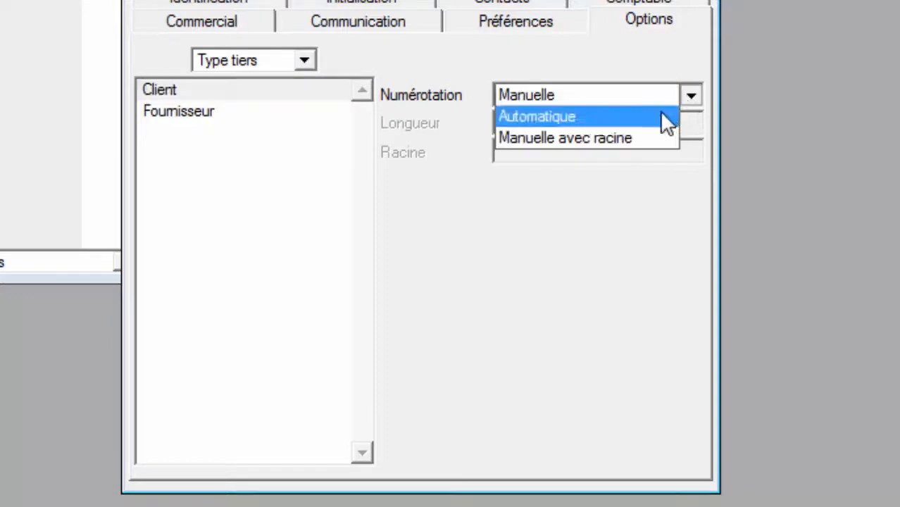
click(661, 116)
click(643, 121)
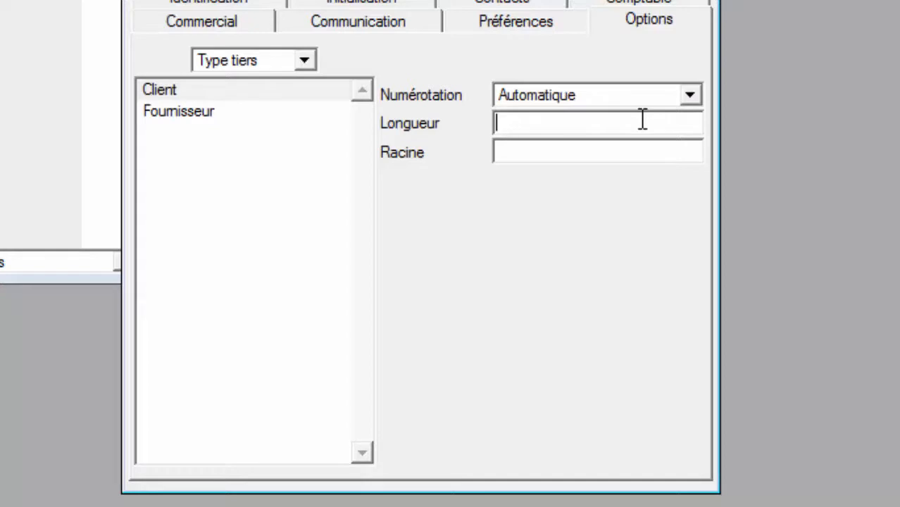
text(6)
click(612, 149)
text(411)
key(Return)
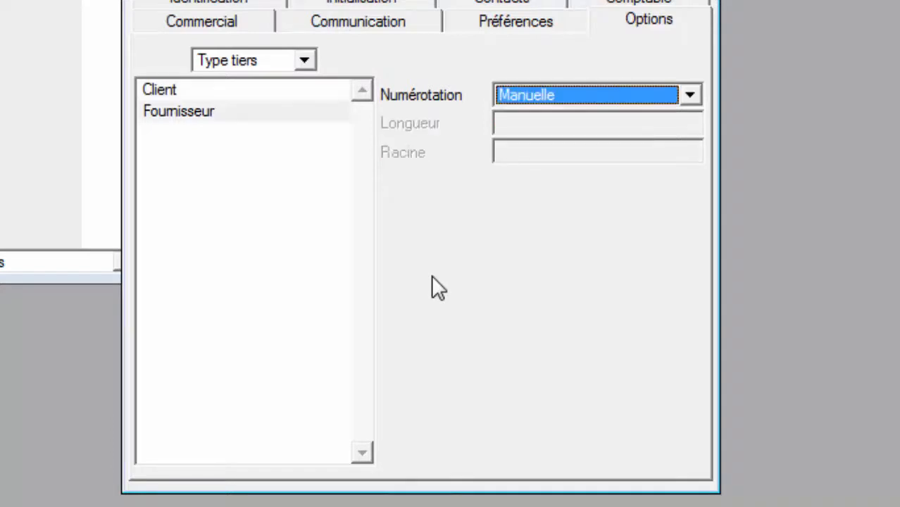
Step: Set the numbering of the Fournisseur third-party type to Automatique
double_click(236, 113)
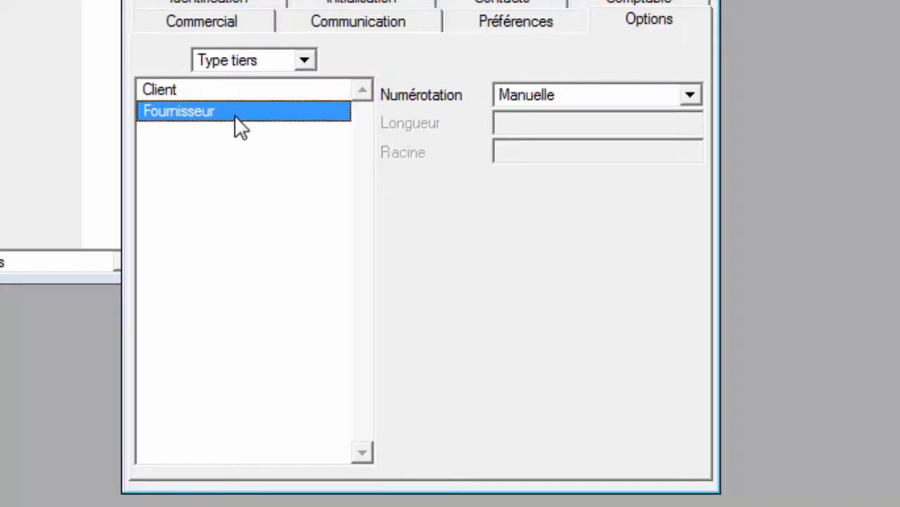
click(313, 60)
click(298, 80)
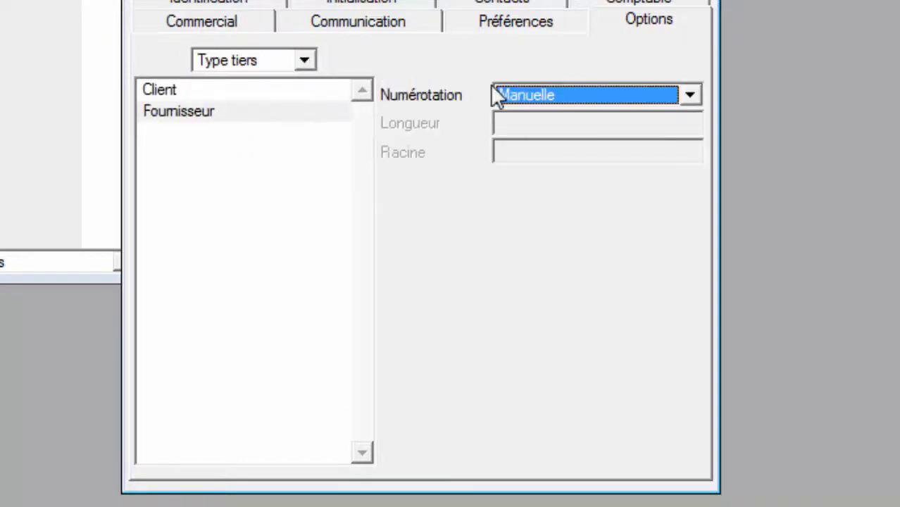
click(694, 92)
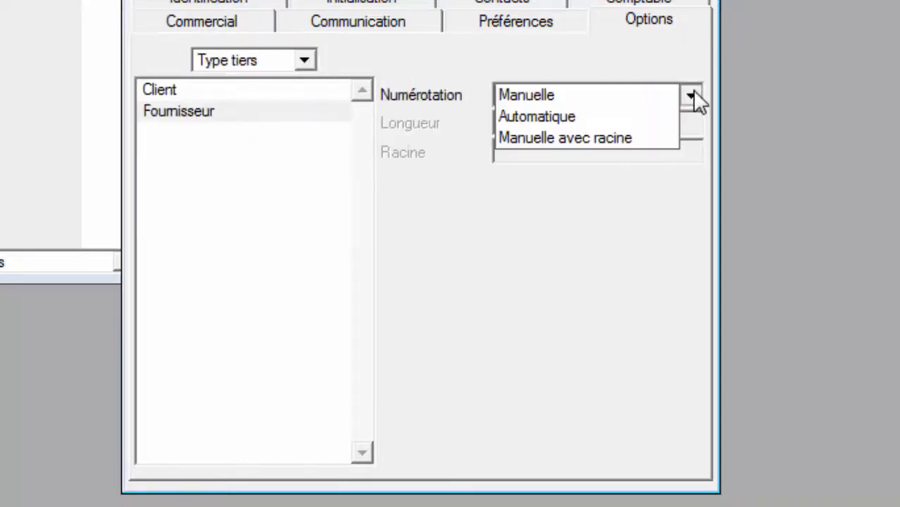
click(657, 116)
click(653, 122)
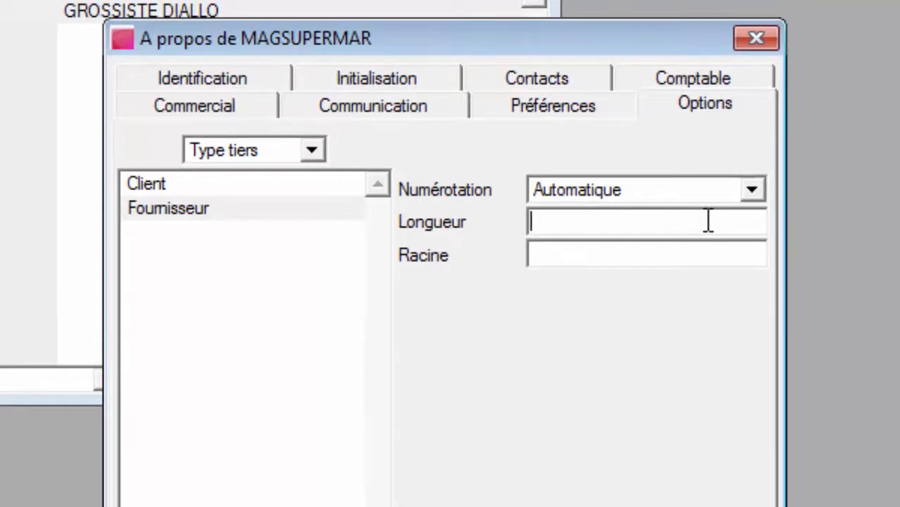
Step: Give the Fournisseur numbering a length of 6 and the root 401, and close the company settings
text(6)
click(653, 255)
text(0)
key(BackSpace)
text(401)
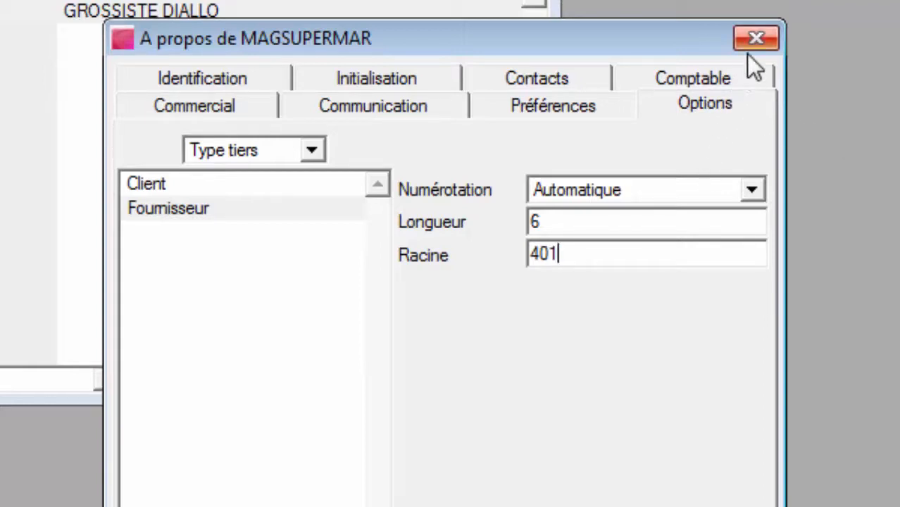
key(Return)
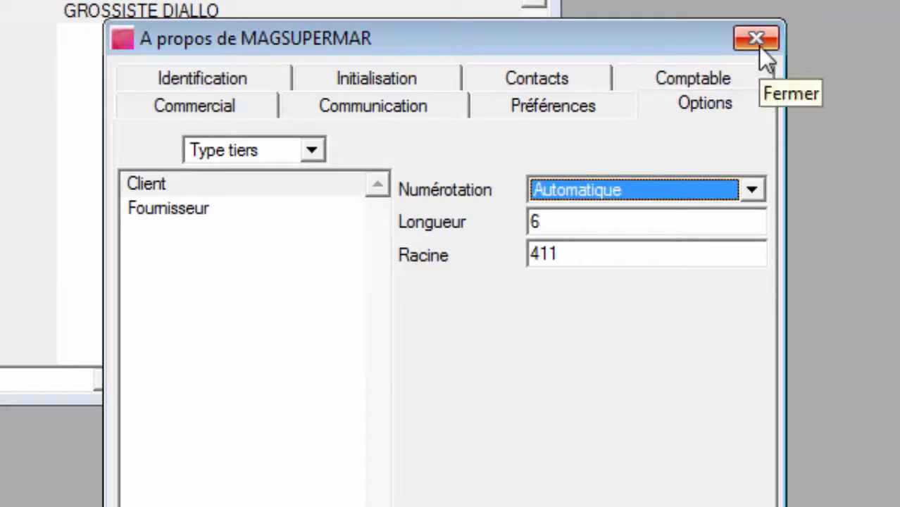
click(758, 45)
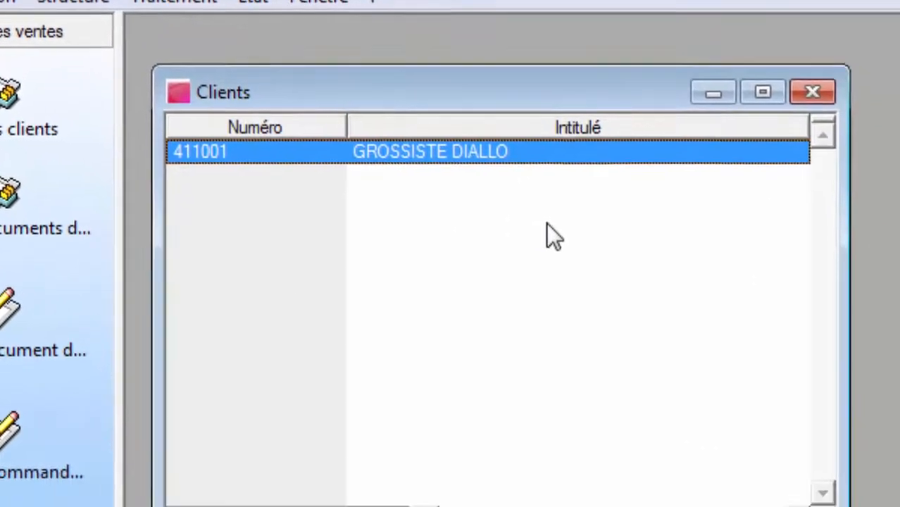
Step: Create a new customer named CLIENT DIVERS with the proposed short name, dismissing the Windows colour scheme prompt
key(ctrl+j)
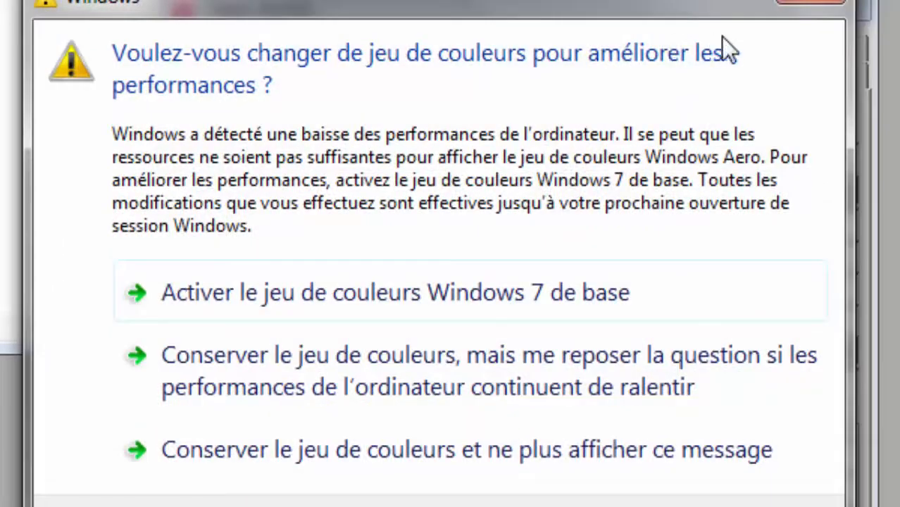
click(811, 6)
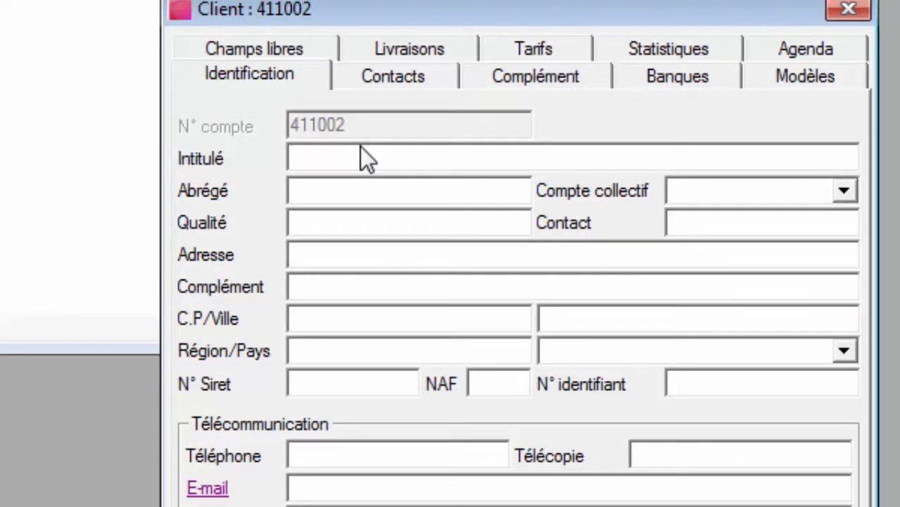
text(CLIENT)
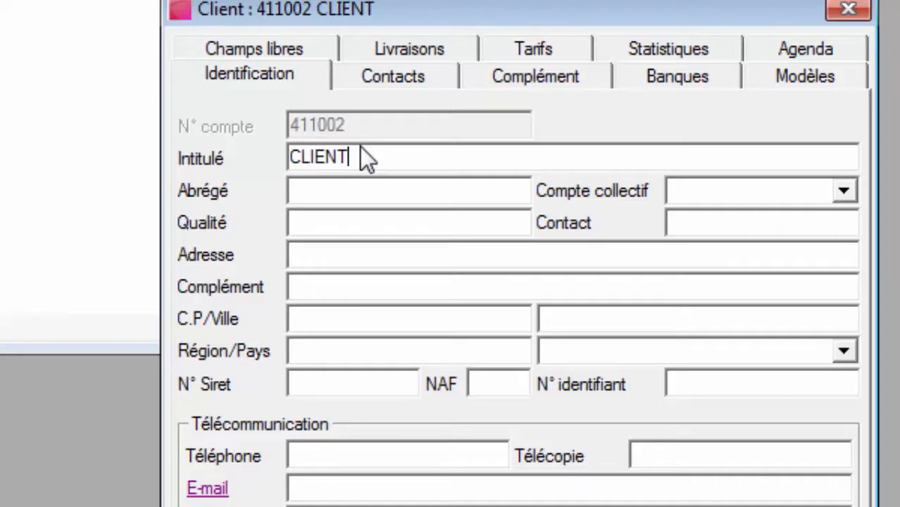
text( DIVERS)
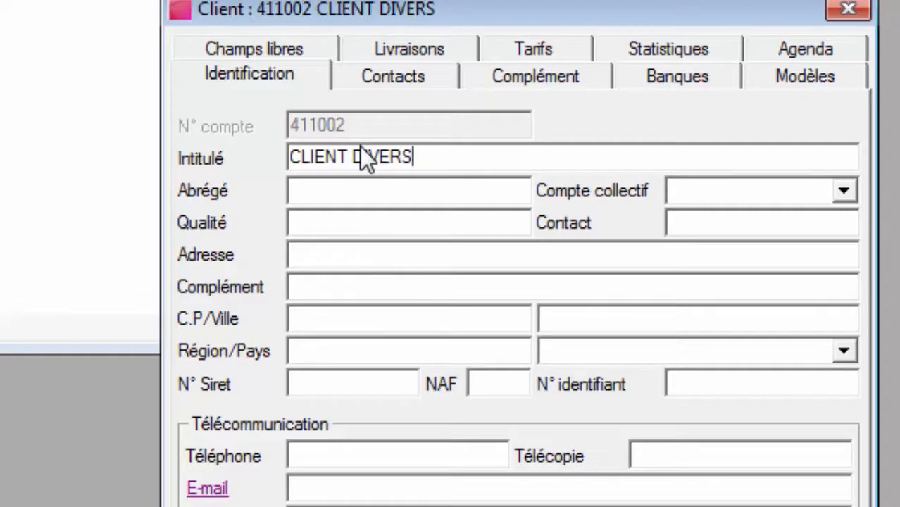
key(Tab)
Step: Assign the collective account 411000 to CLIENT DIVERS and close the record and the customer list
click(844, 191)
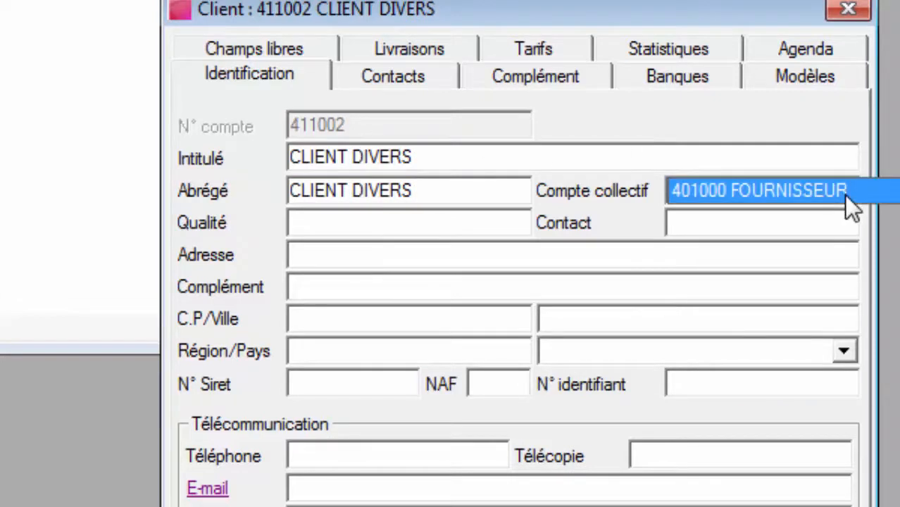
key(BackSpace)
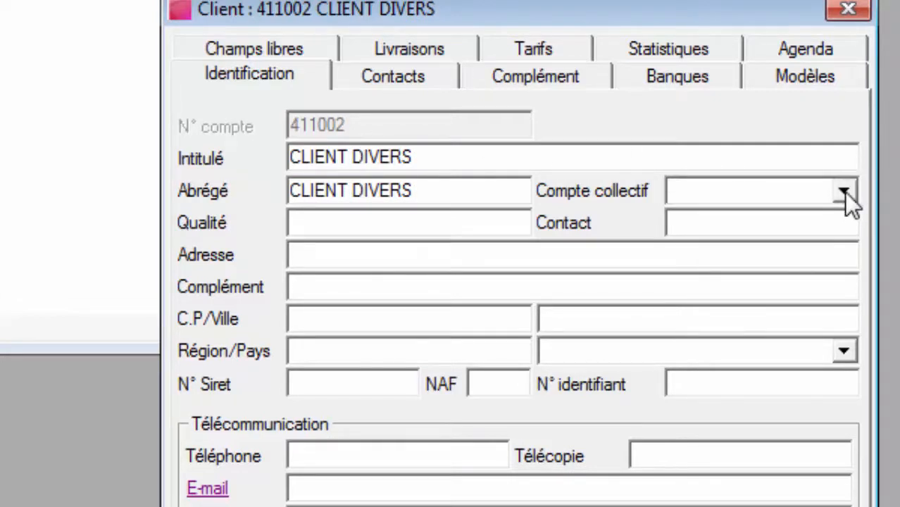
click(845, 191)
click(830, 207)
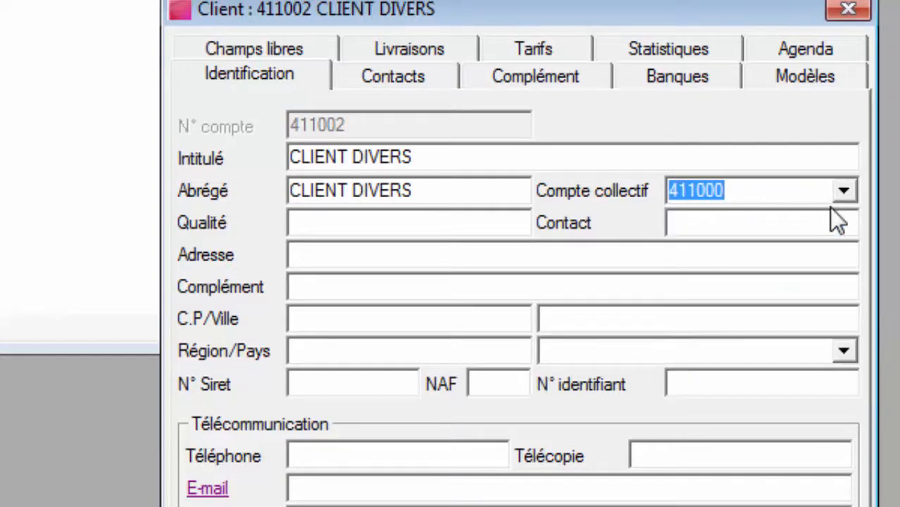
click(849, 12)
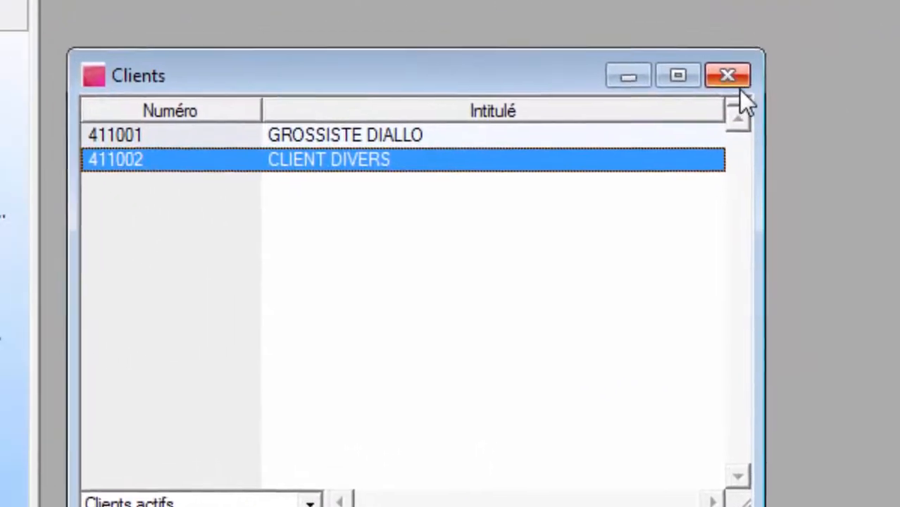
click(739, 86)
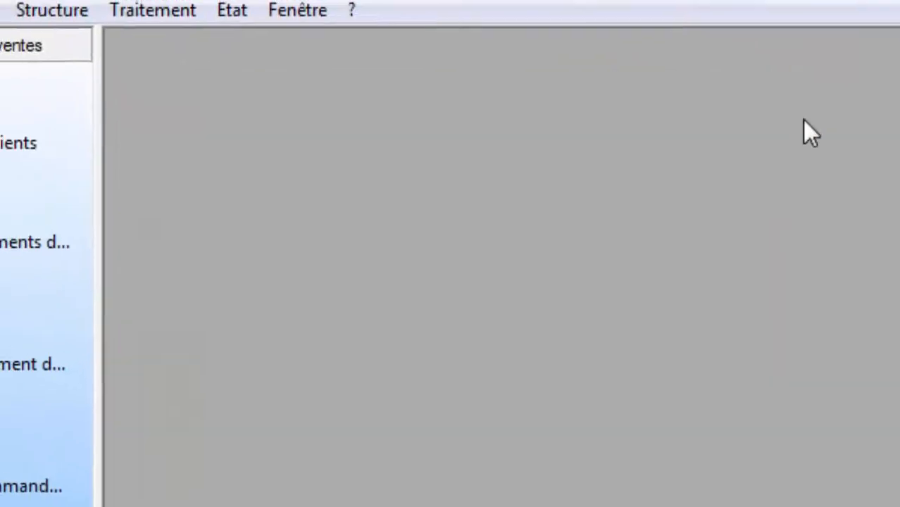
Step: Open the Fournisseurs list and start a new supplier record
click(211, 79)
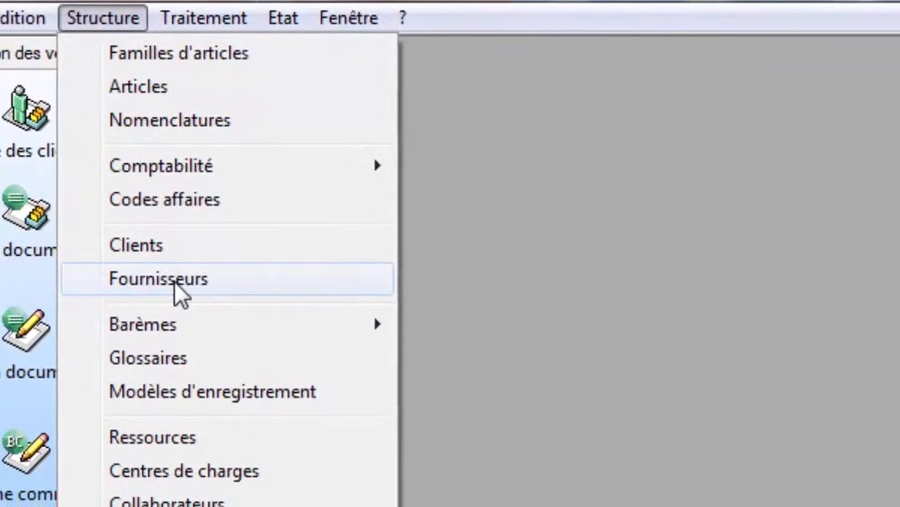
click(226, 323)
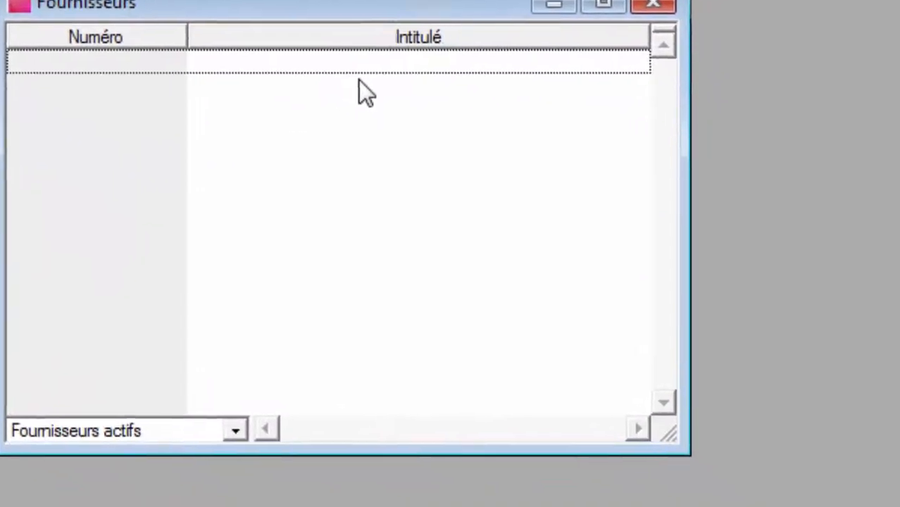
double_click(405, 102)
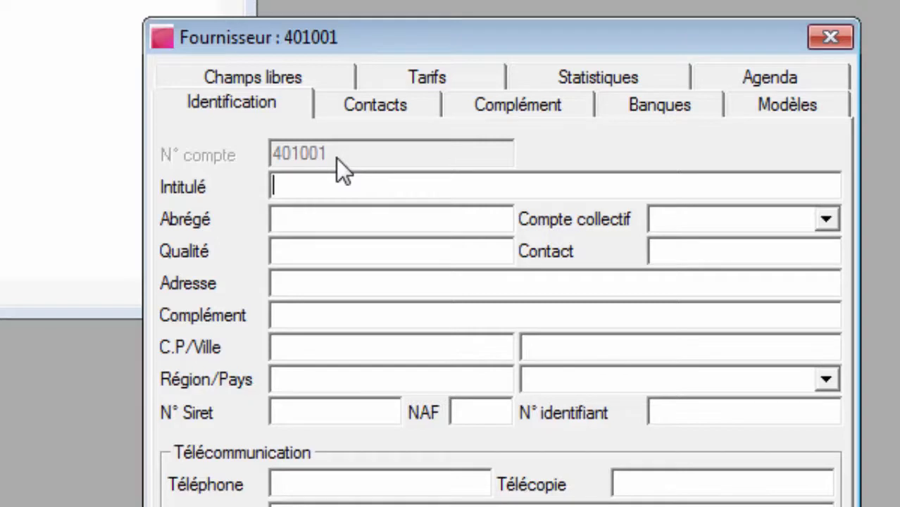
text(ABDOU)
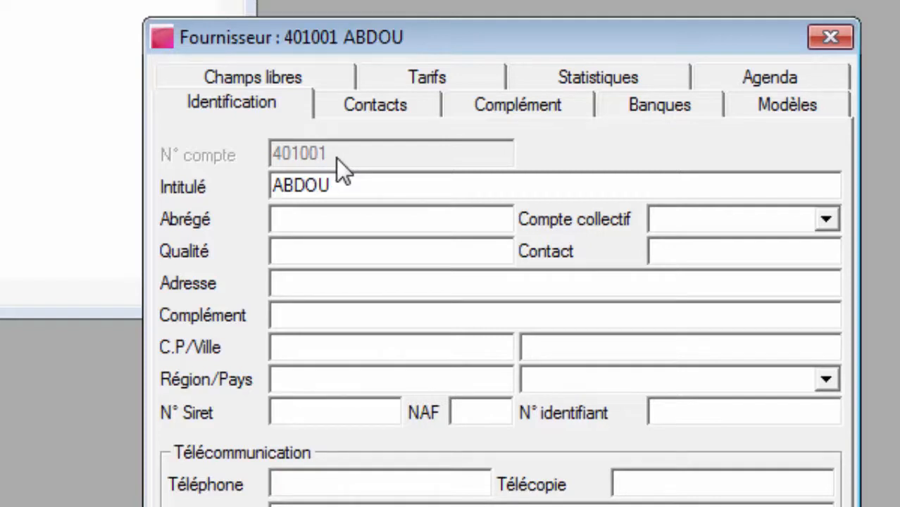
key(BackSpace)
key(BackSpace)
key(BackSpace)
key(BackSpace)
key(BackSpace)
key(BackSpace)
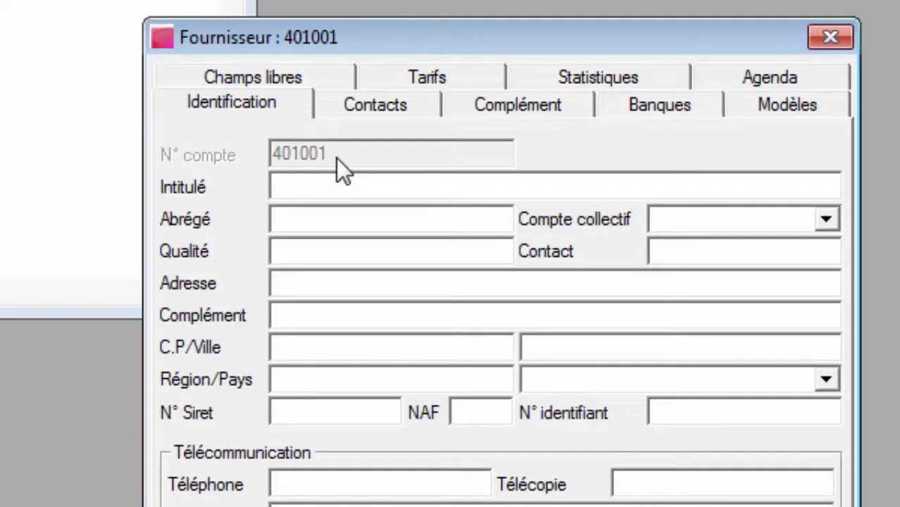
Step: Enter the first supplier's business name, accept the proposed short name, and validate the record with collective account 401000 FOURNISSEUR
text(GUEYE)
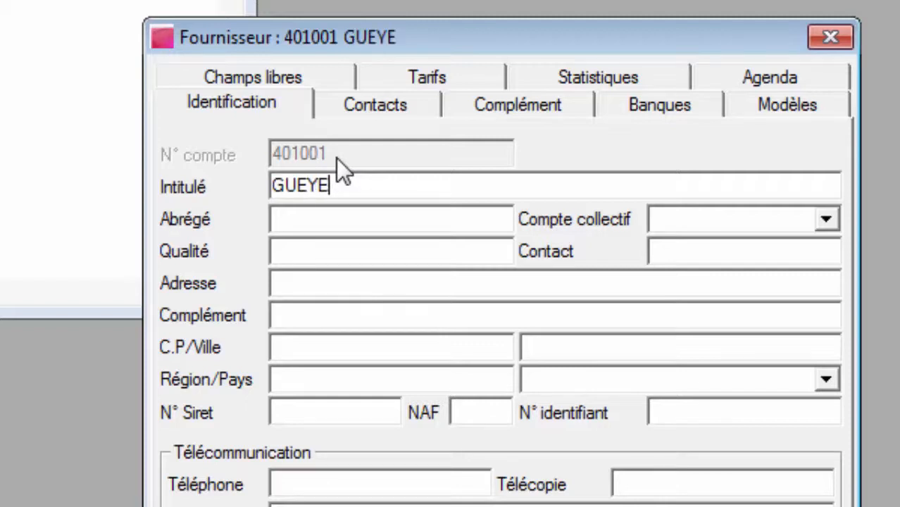
text( ET FRERE)
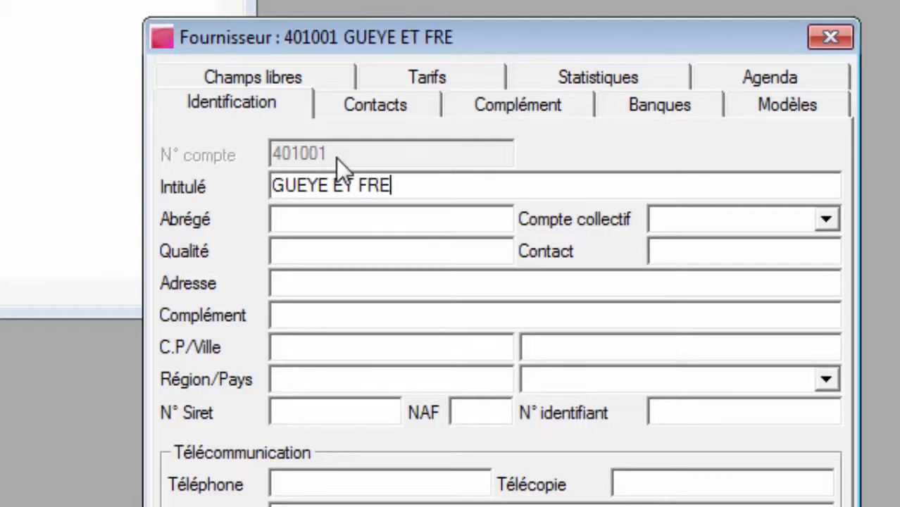
text(S)
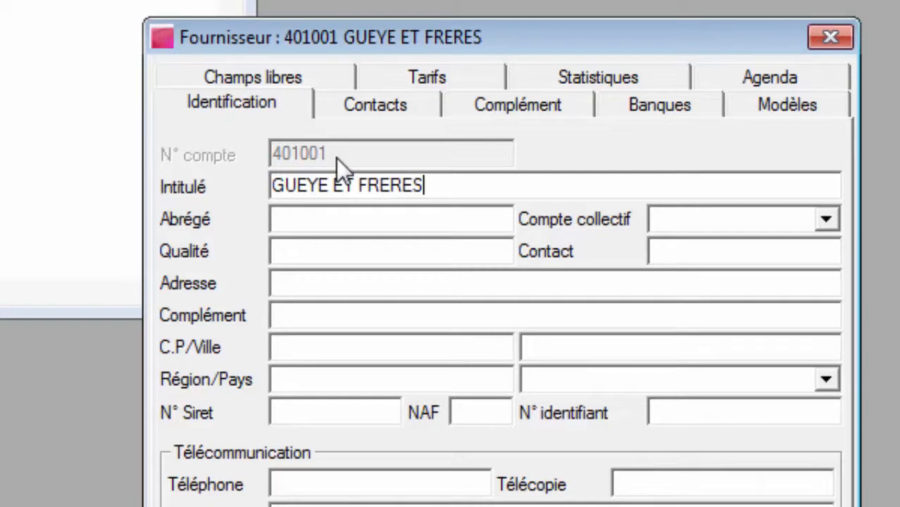
key(Tab)
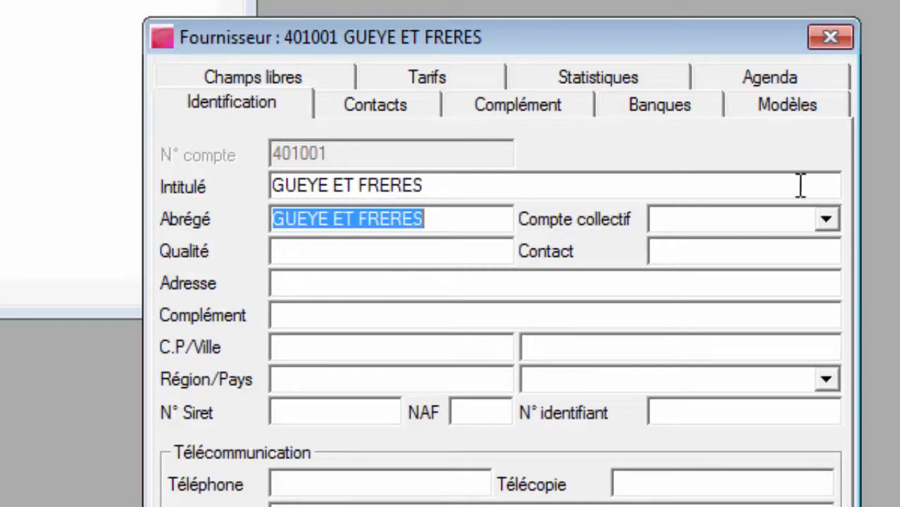
click(828, 224)
click(807, 226)
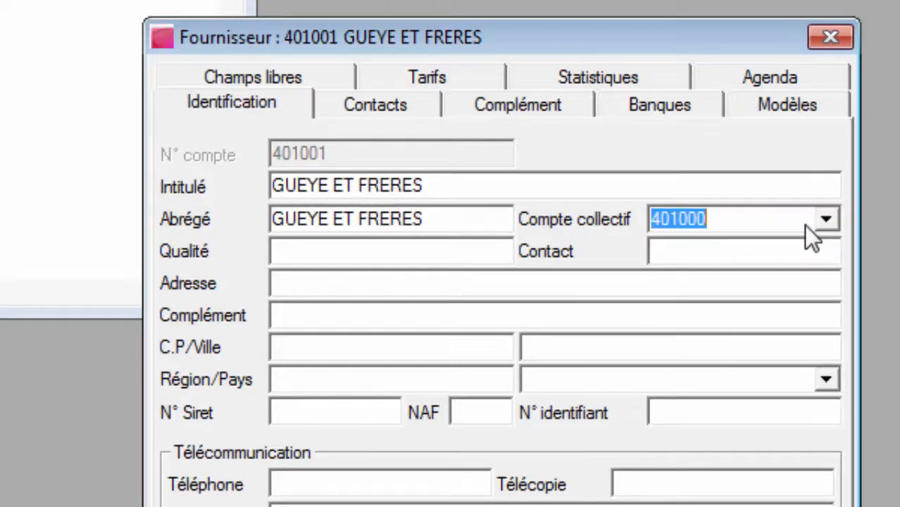
key(Return)
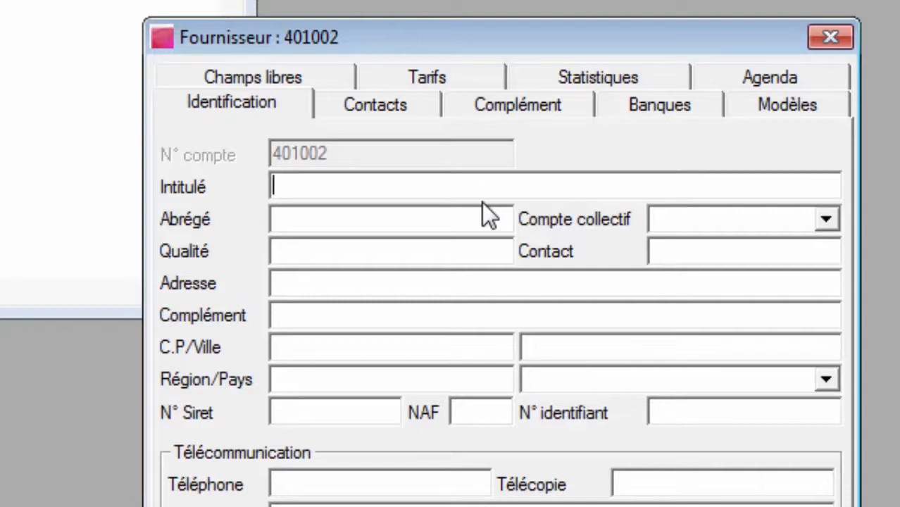
Step: Create the supplier CASINO with collective account 401000 FOURNISSEUR, and close the record and the supplier list
text(CA)
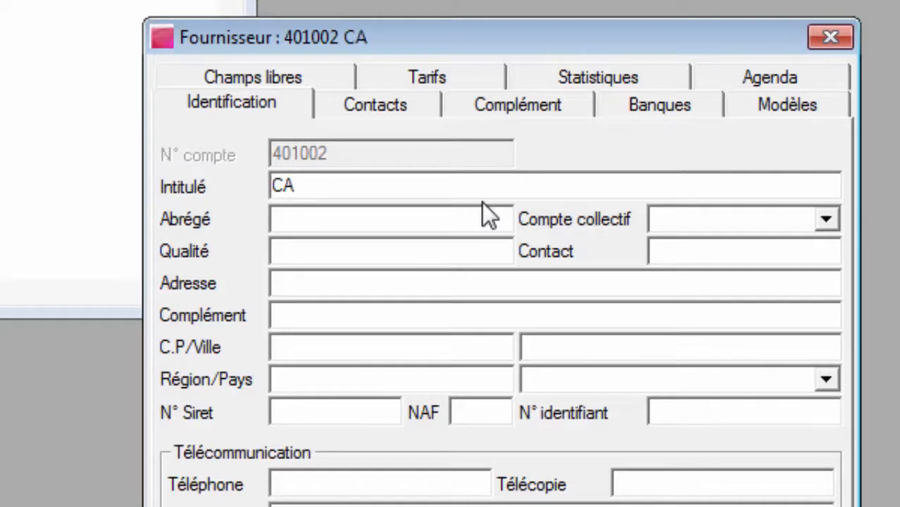
text(SINO)
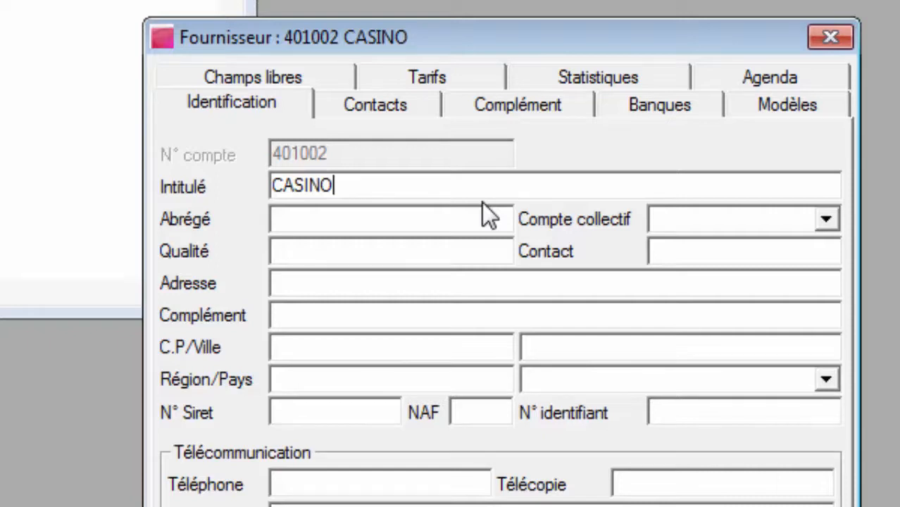
key(Tab)
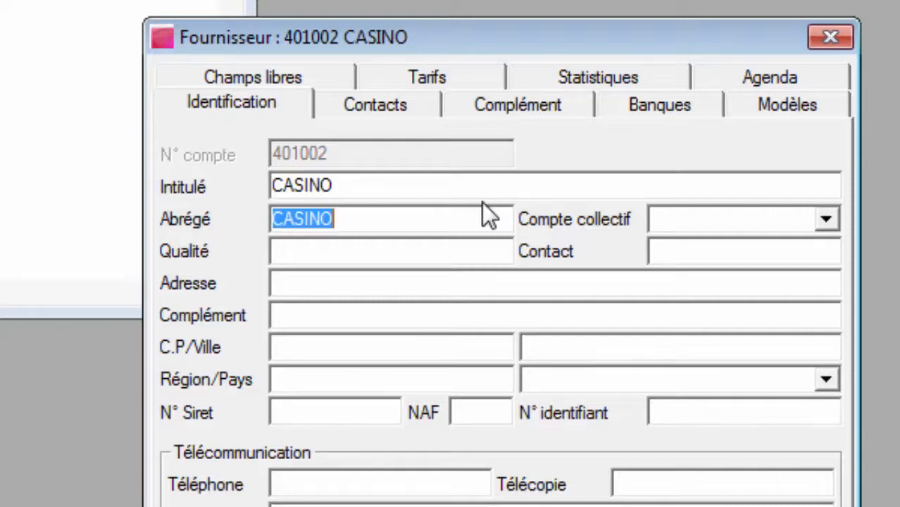
click(825, 219)
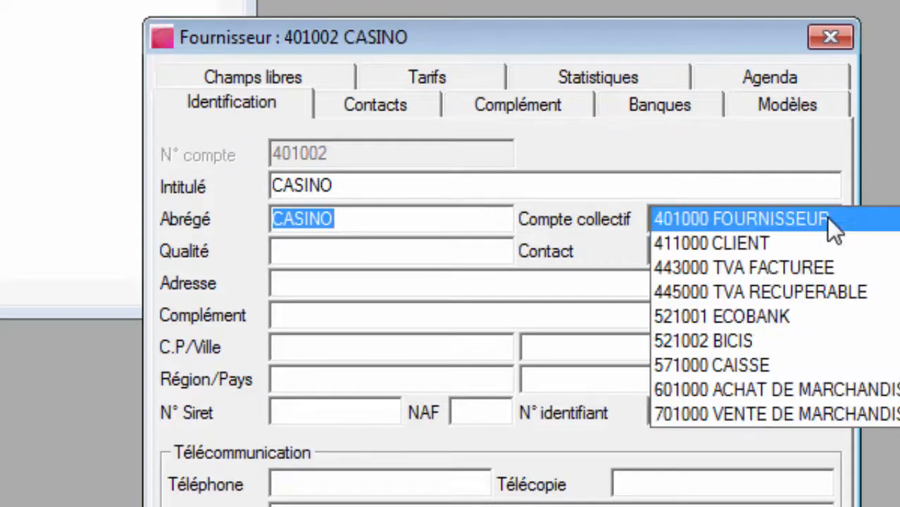
click(804, 223)
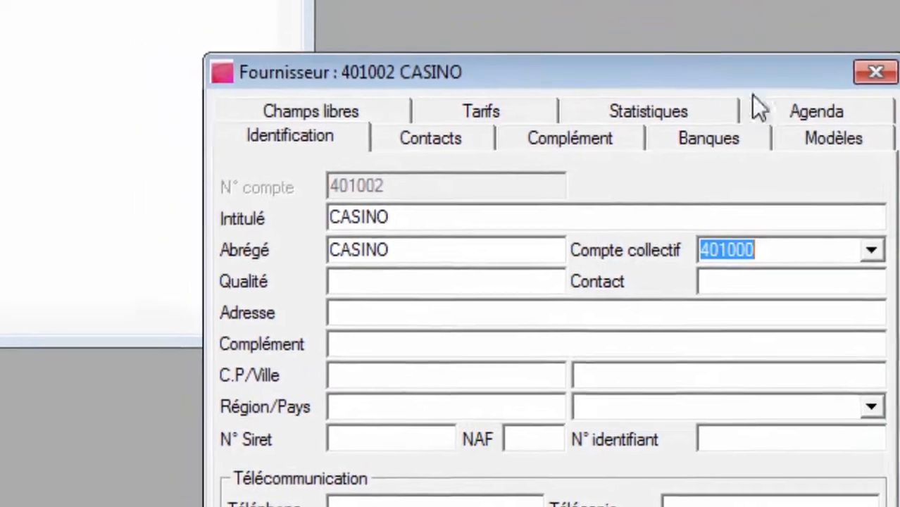
click(875, 72)
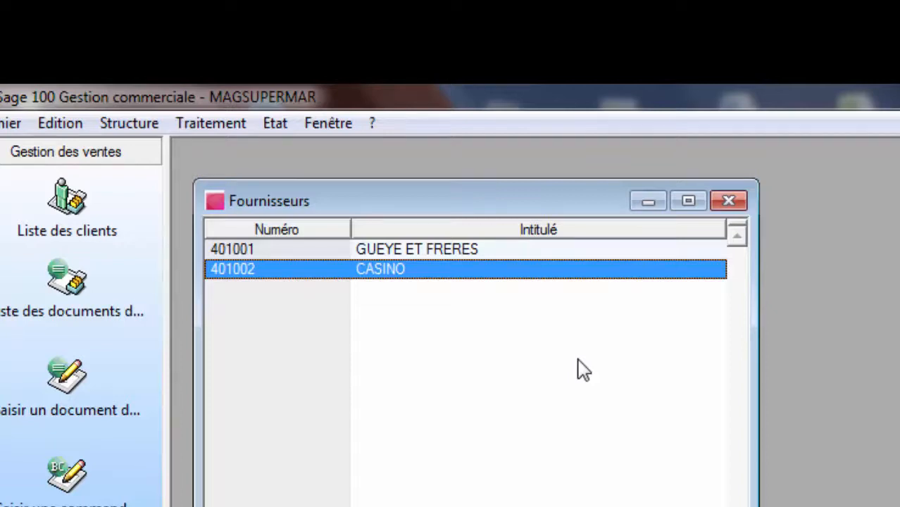
key(Escape)
click(736, 204)
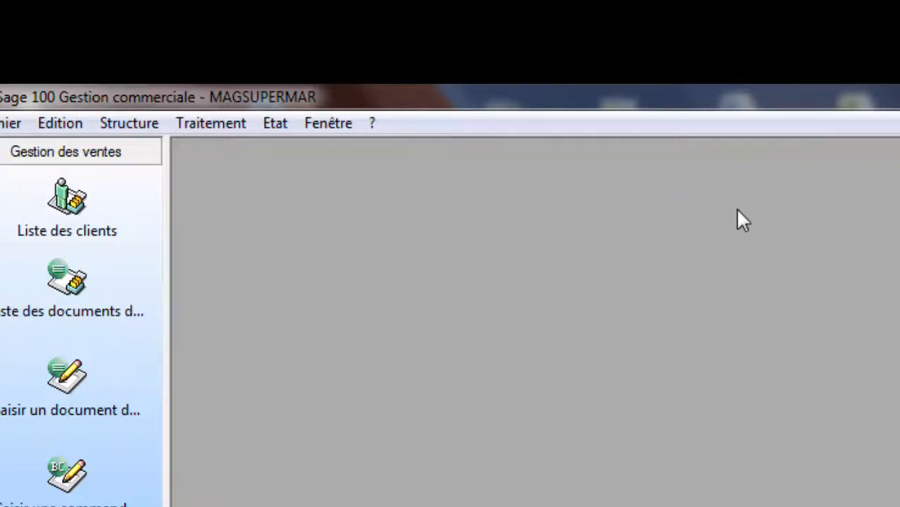